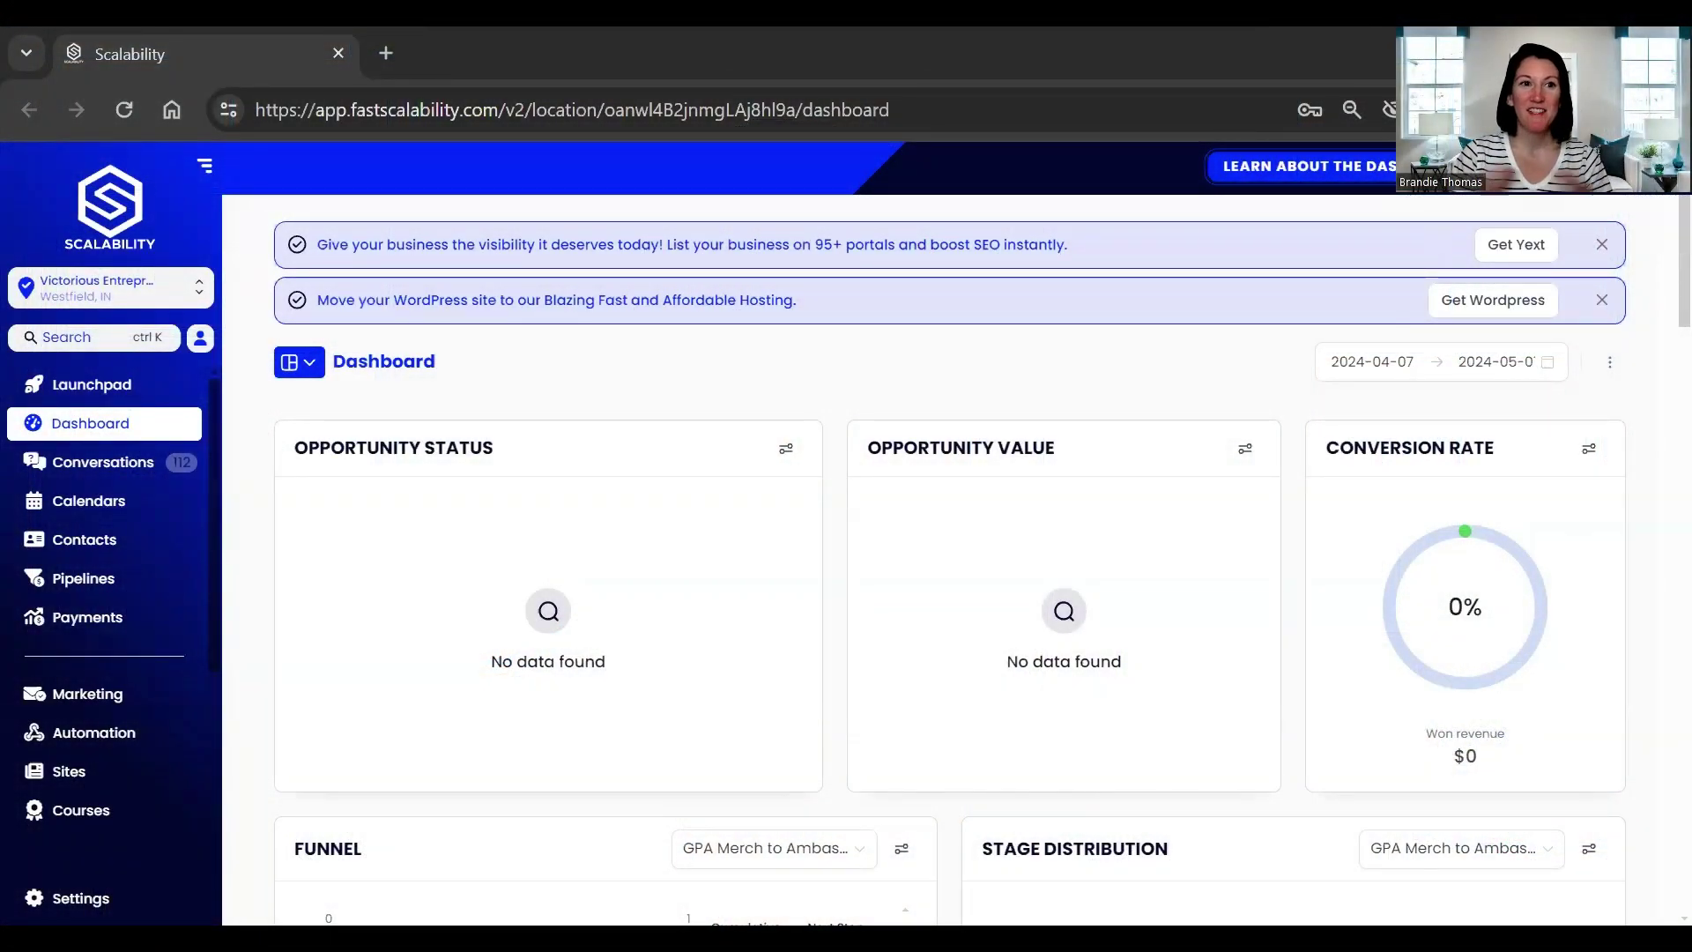
Switch to the Victorious Demo sub-account
click(128, 296)
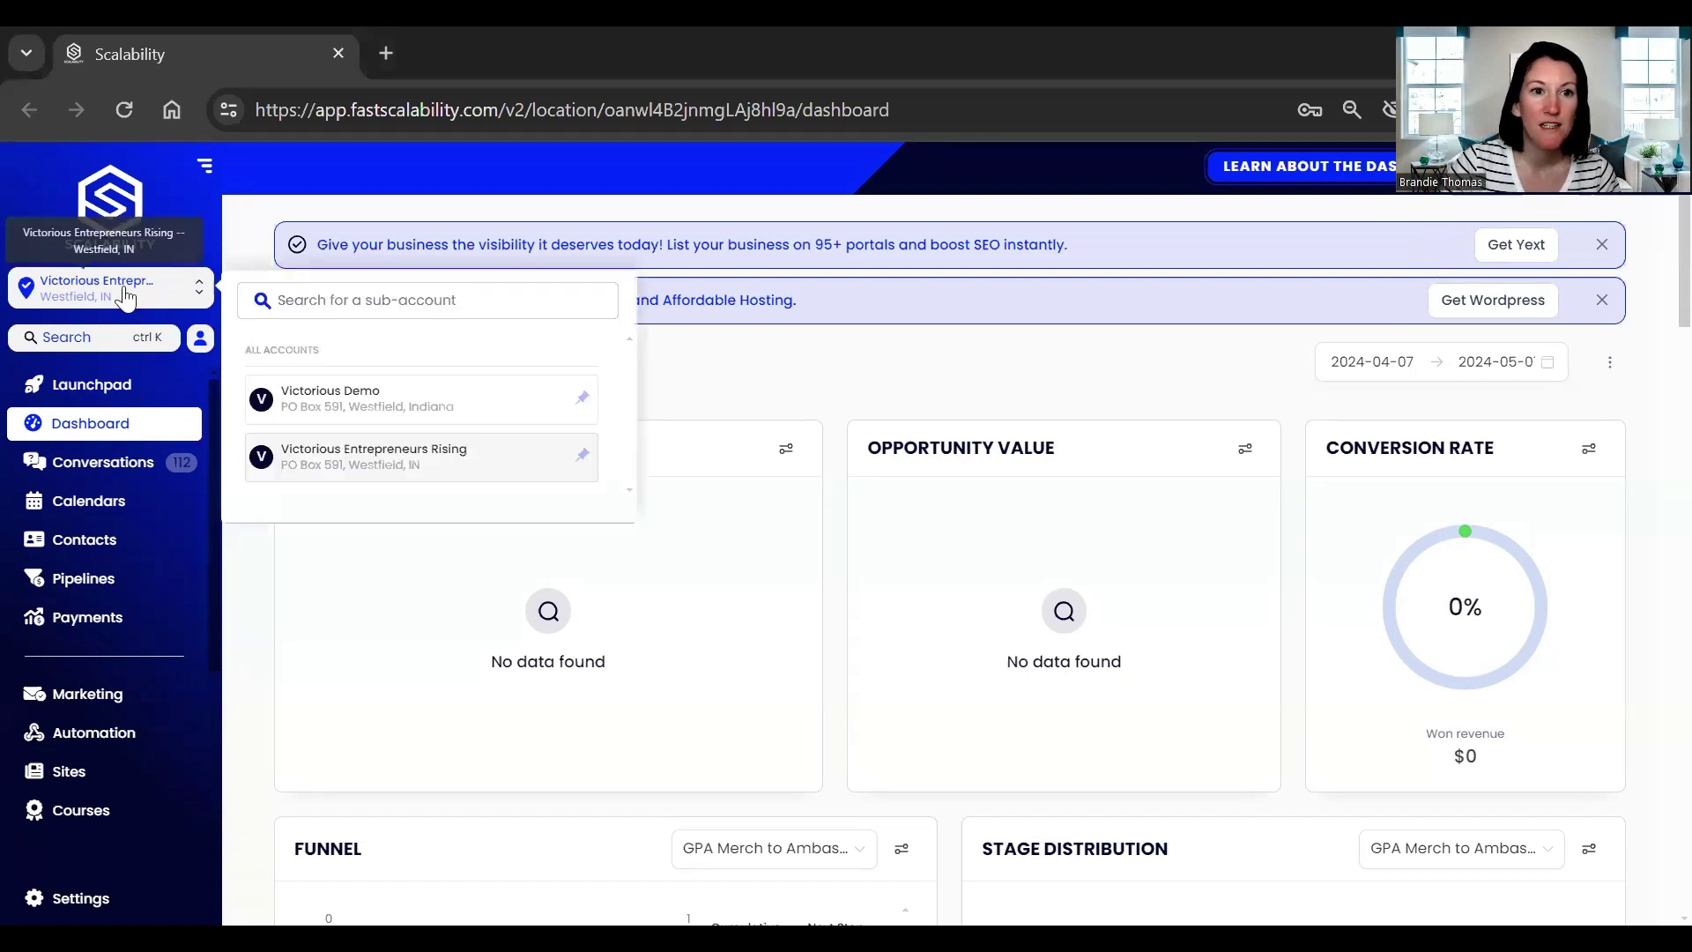
click(388, 403)
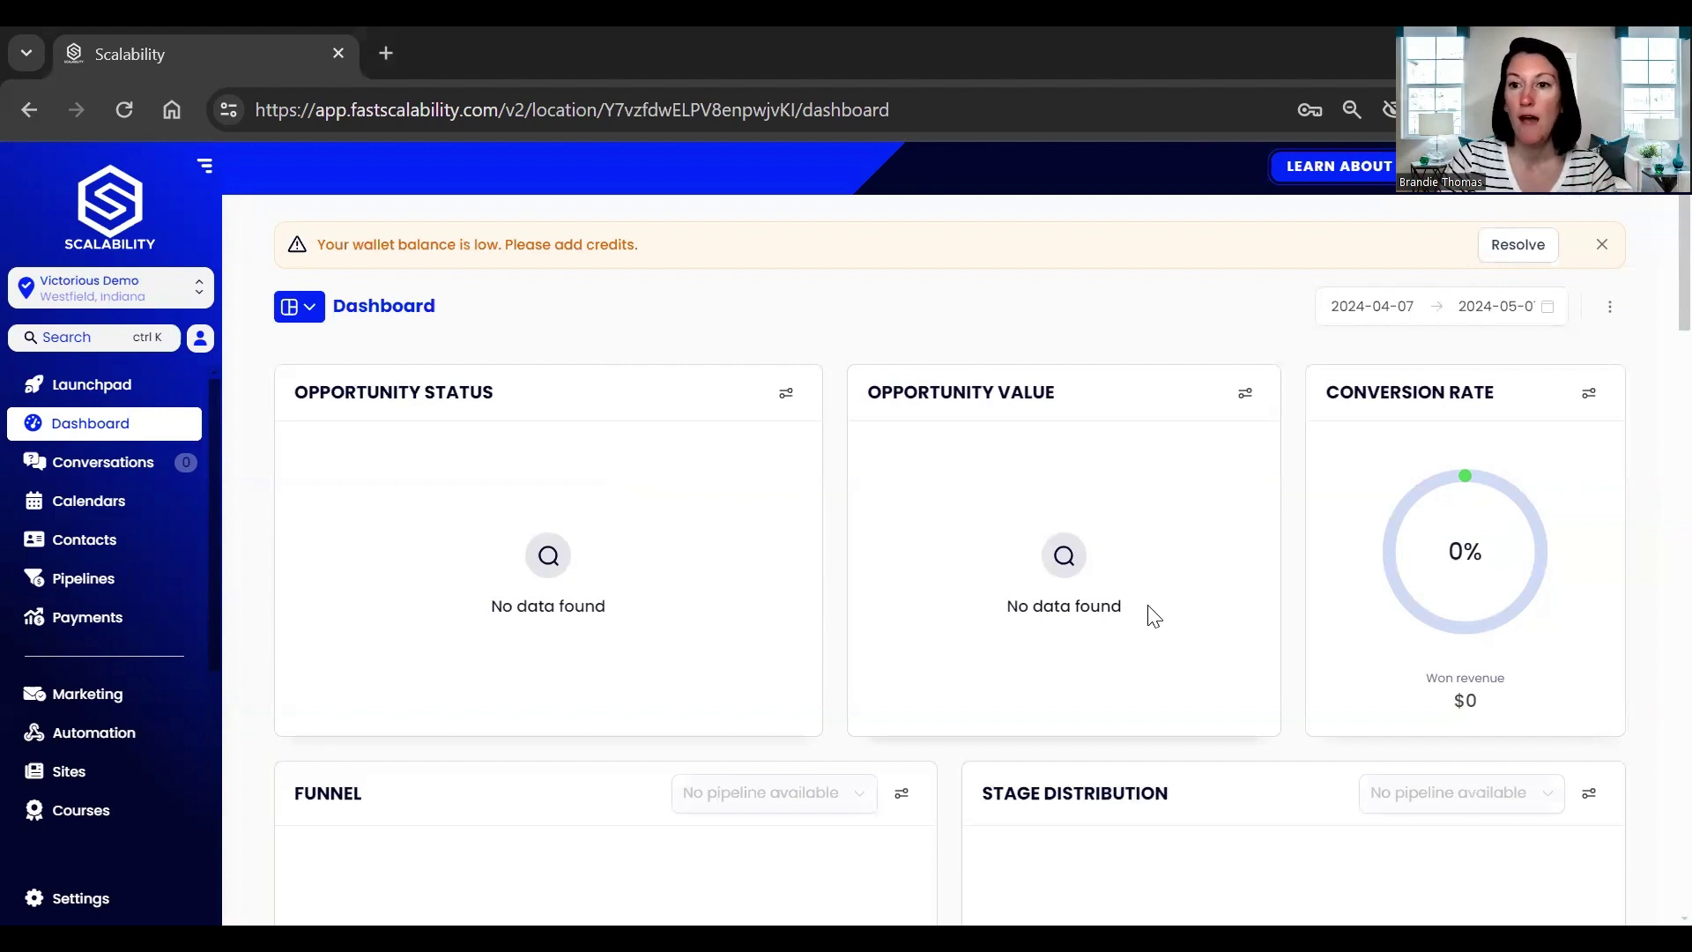
Examine the demo dashboard's widgets, including tasks, manual actions, lead sources, Google Analytics, Google Business Profile, and the Facebook and Google ads reports
scroll(1125, 880, down, 5)
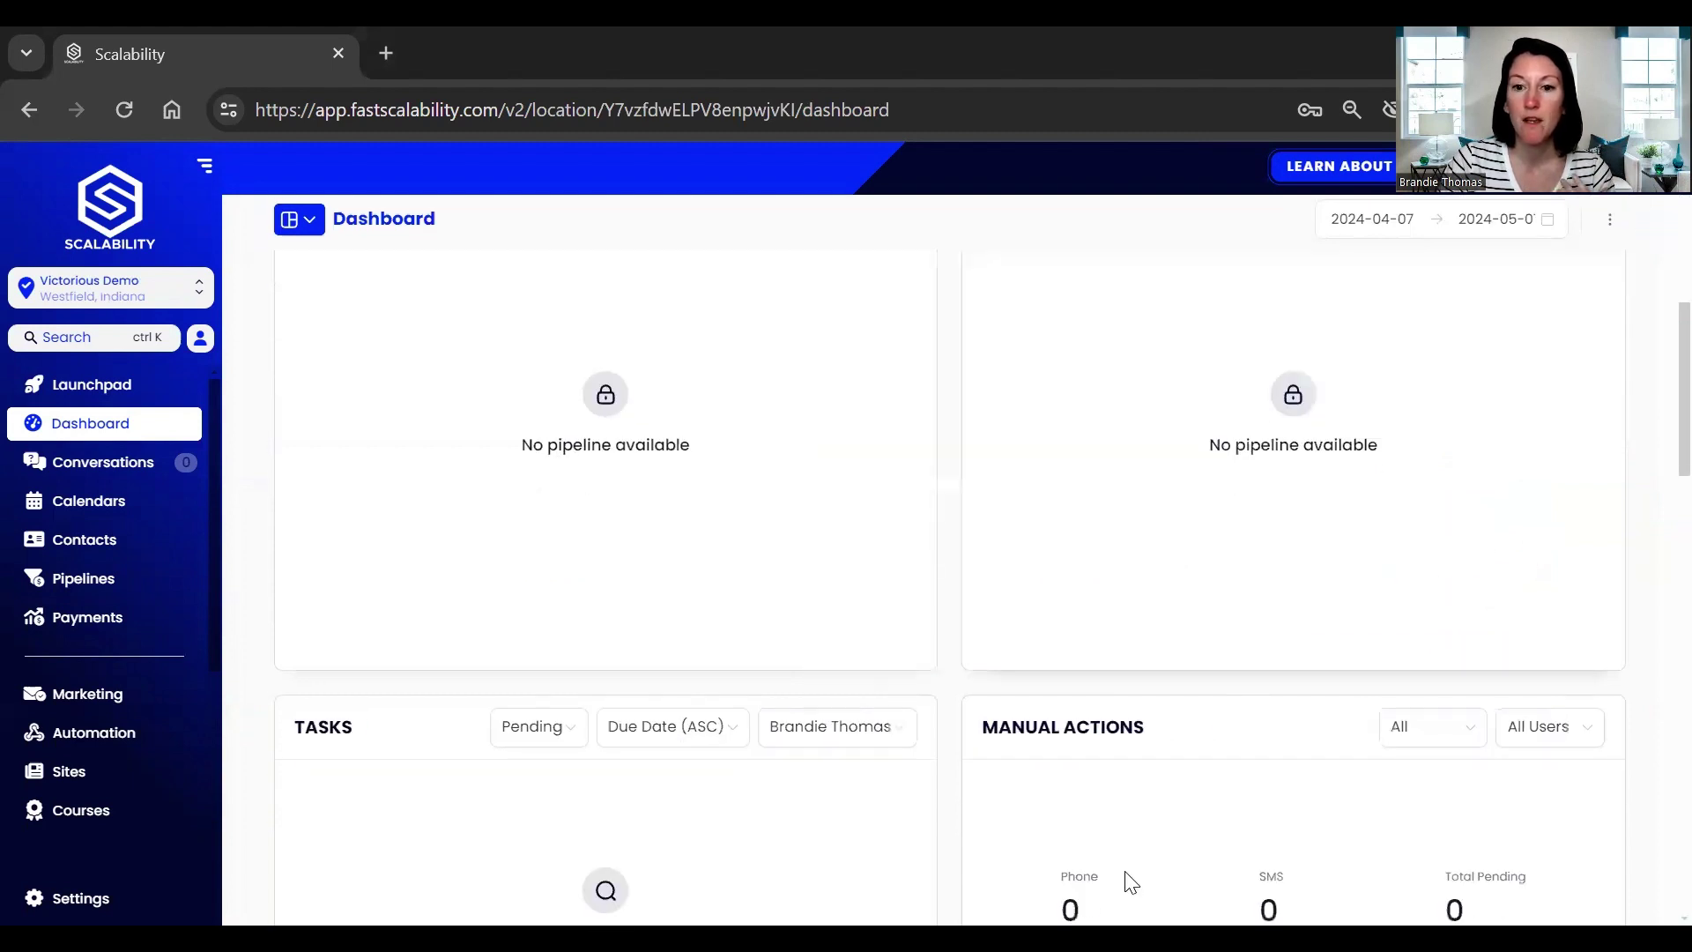
scroll(1146, 871, down, 2)
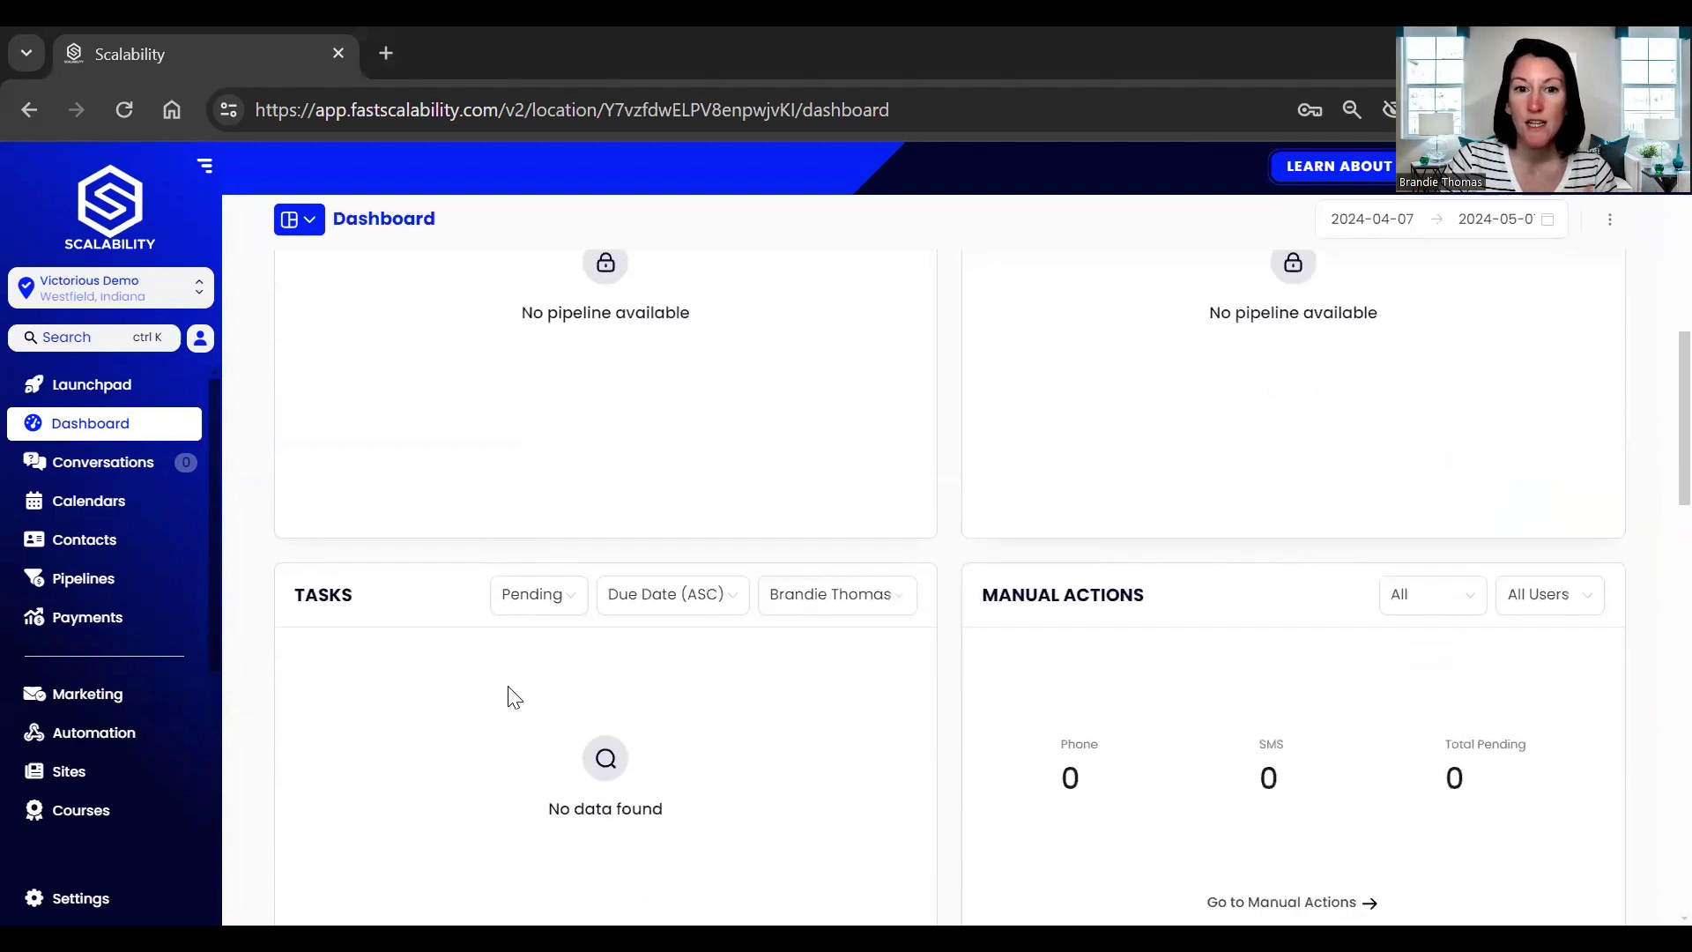
scroll(529, 705, down, 3)
scroll(972, 722, down, 1)
scroll(971, 737, up, 3)
scroll(1651, 457, down, 15)
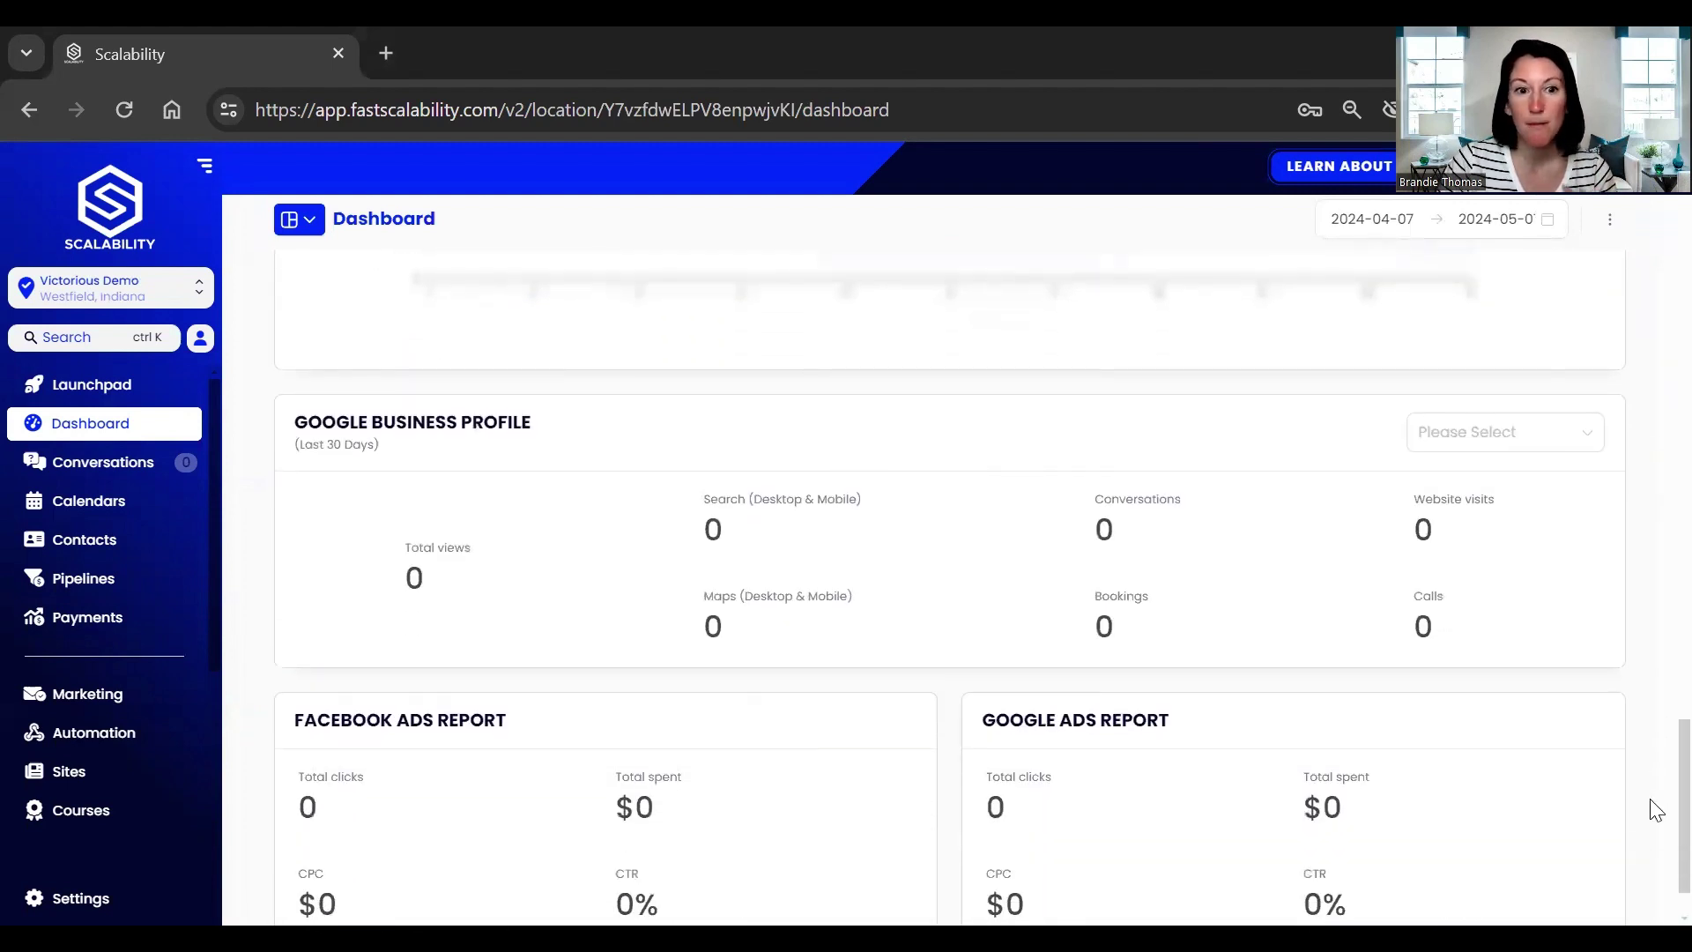
scroll(1653, 684, up, 5)
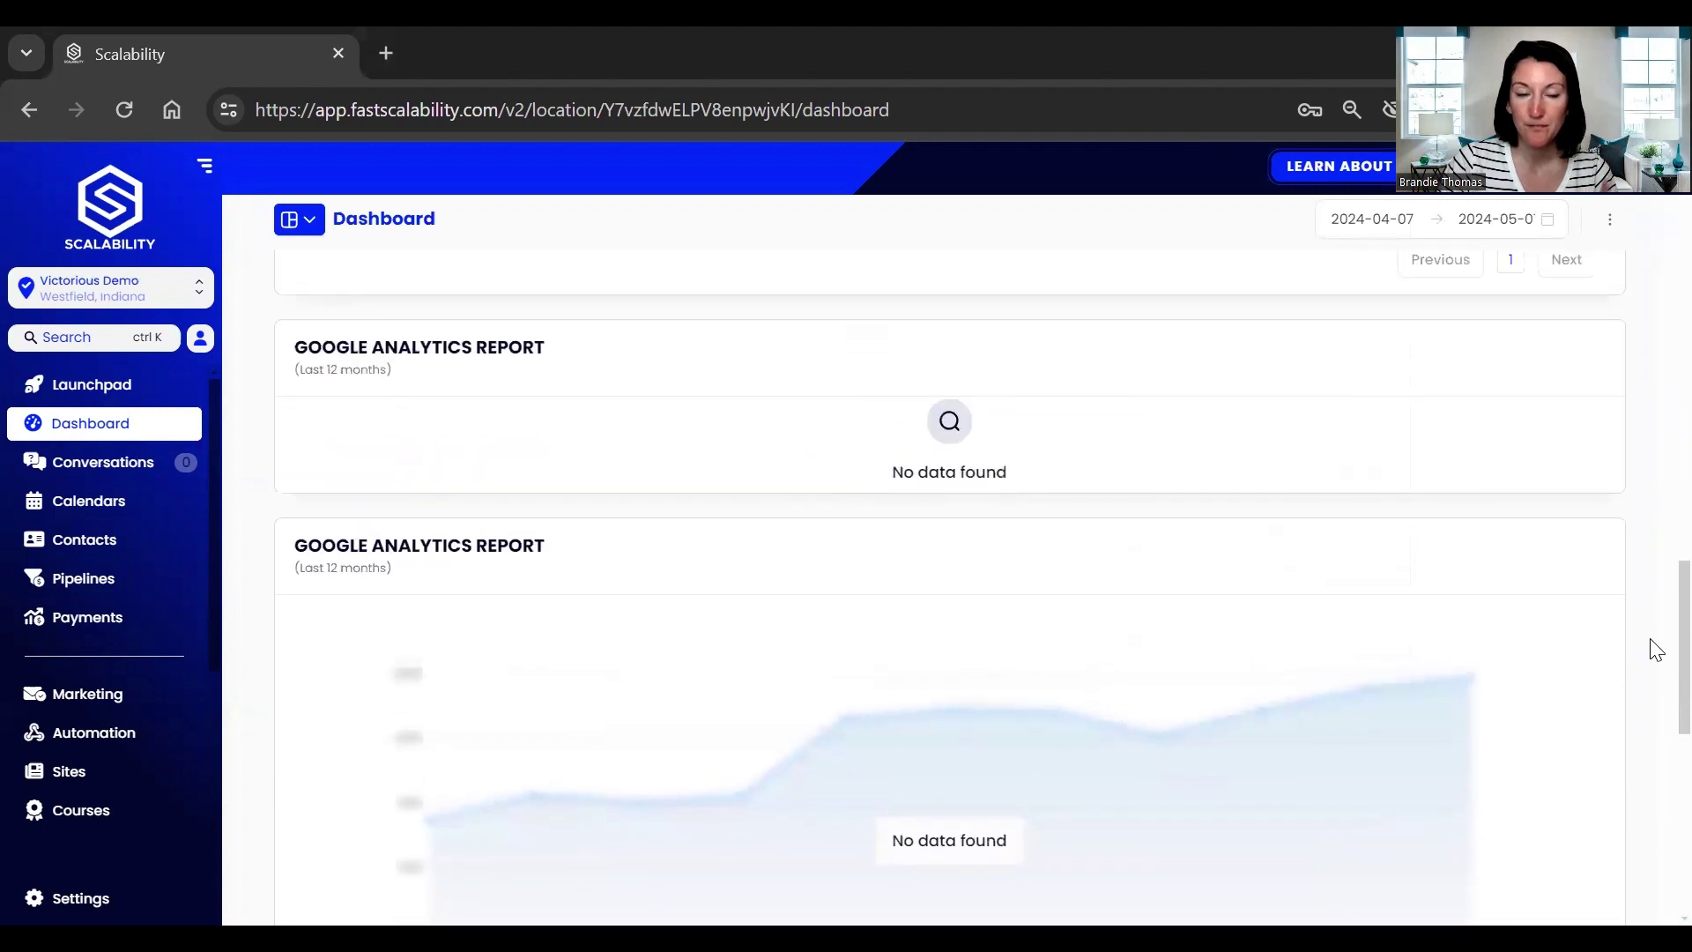
scroll(1656, 649, up, 5)
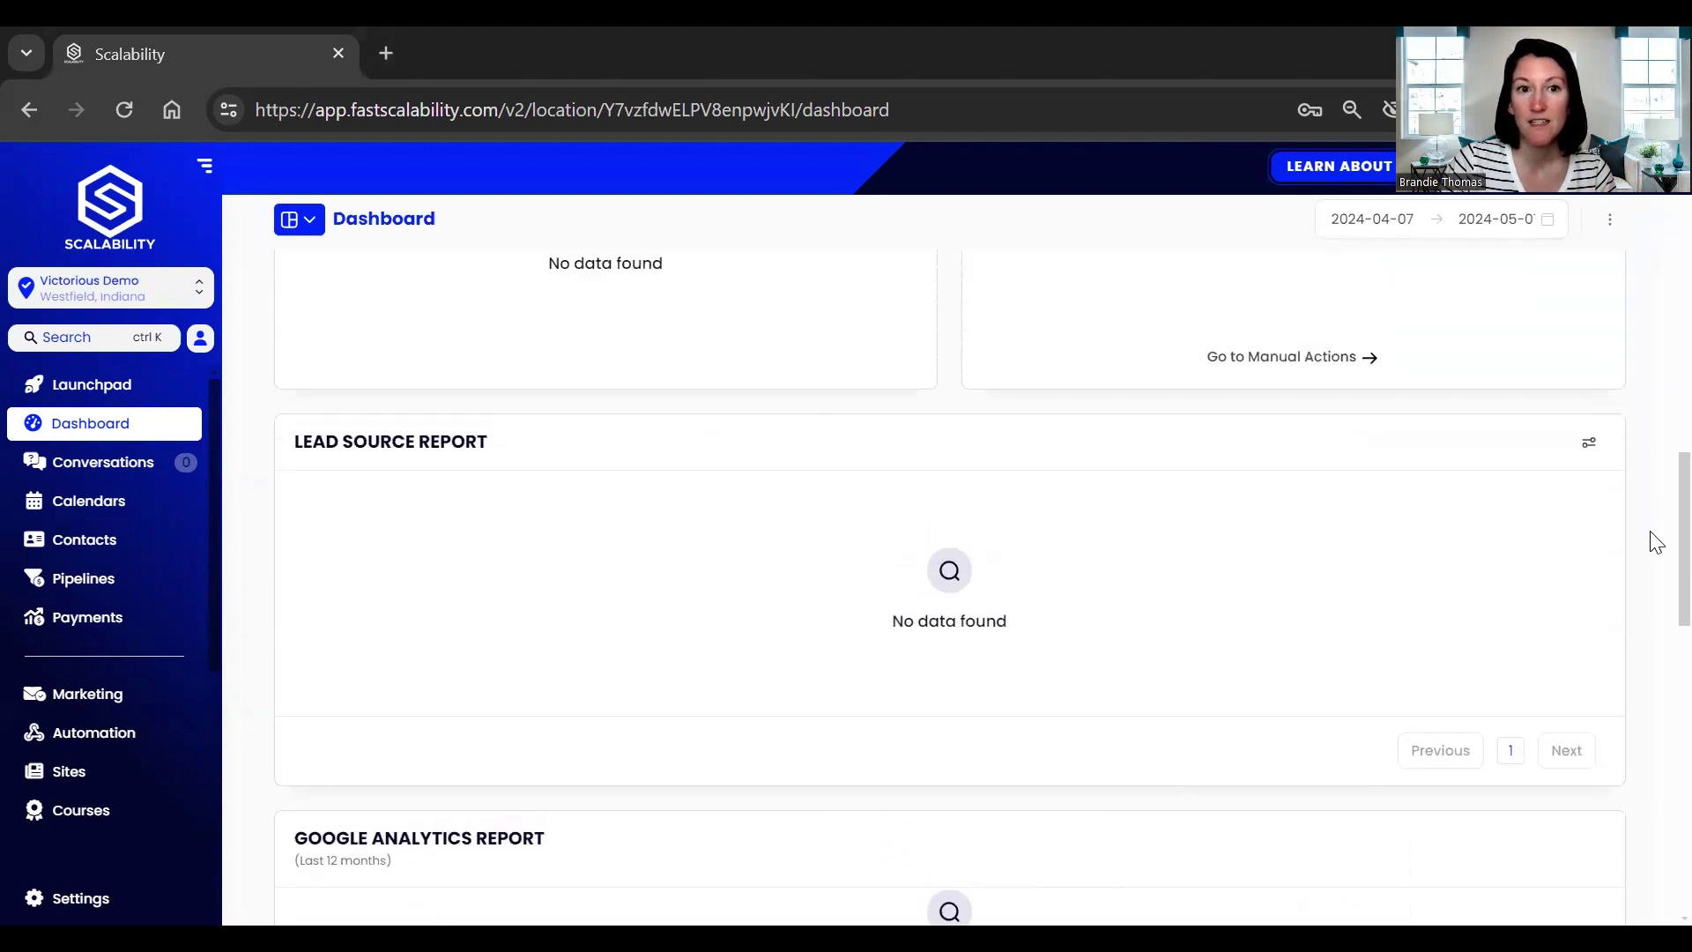
scroll(1655, 564, down, 5)
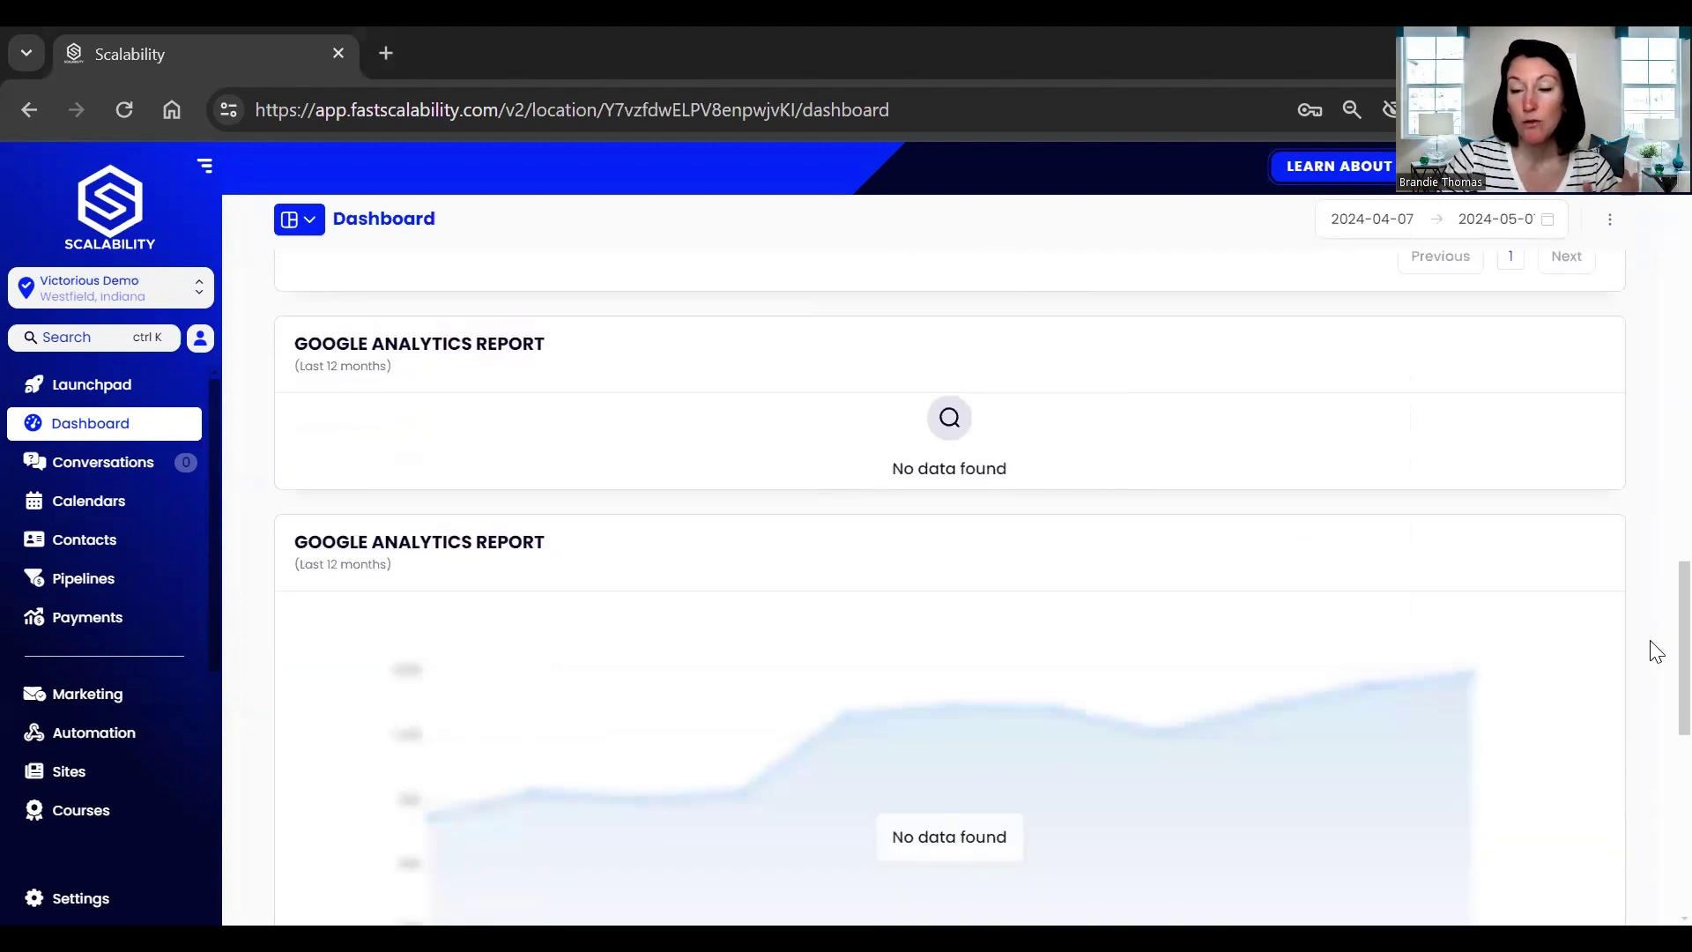
scroll(1656, 651, down, 5)
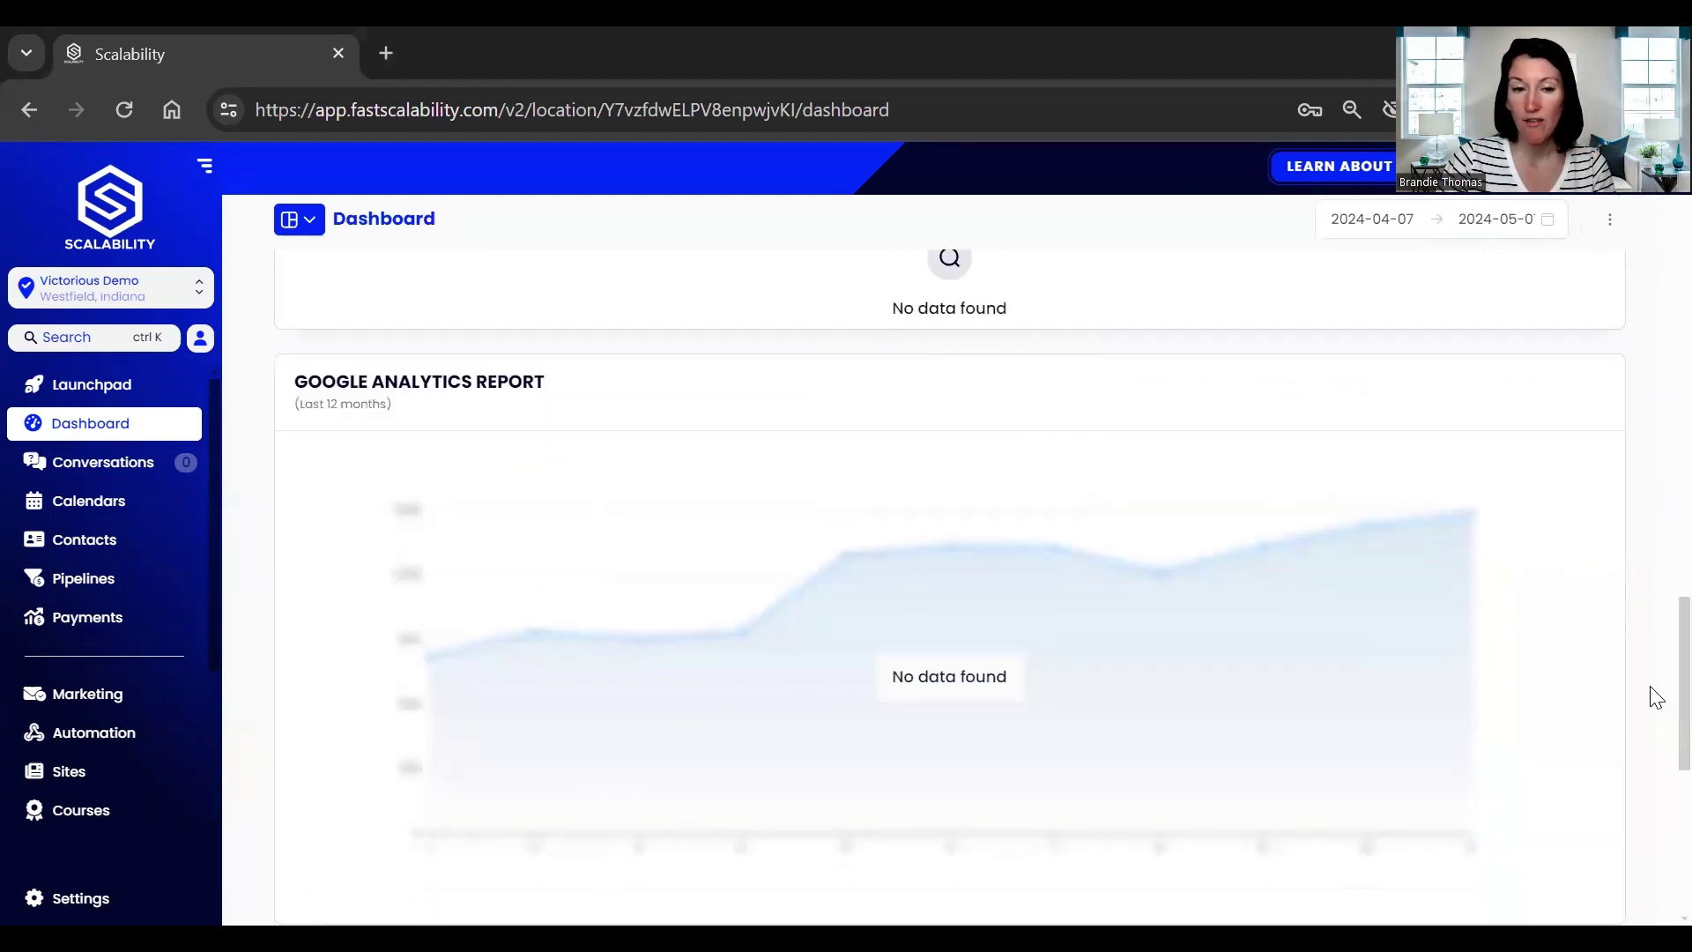
scroll(1656, 728, down, 3)
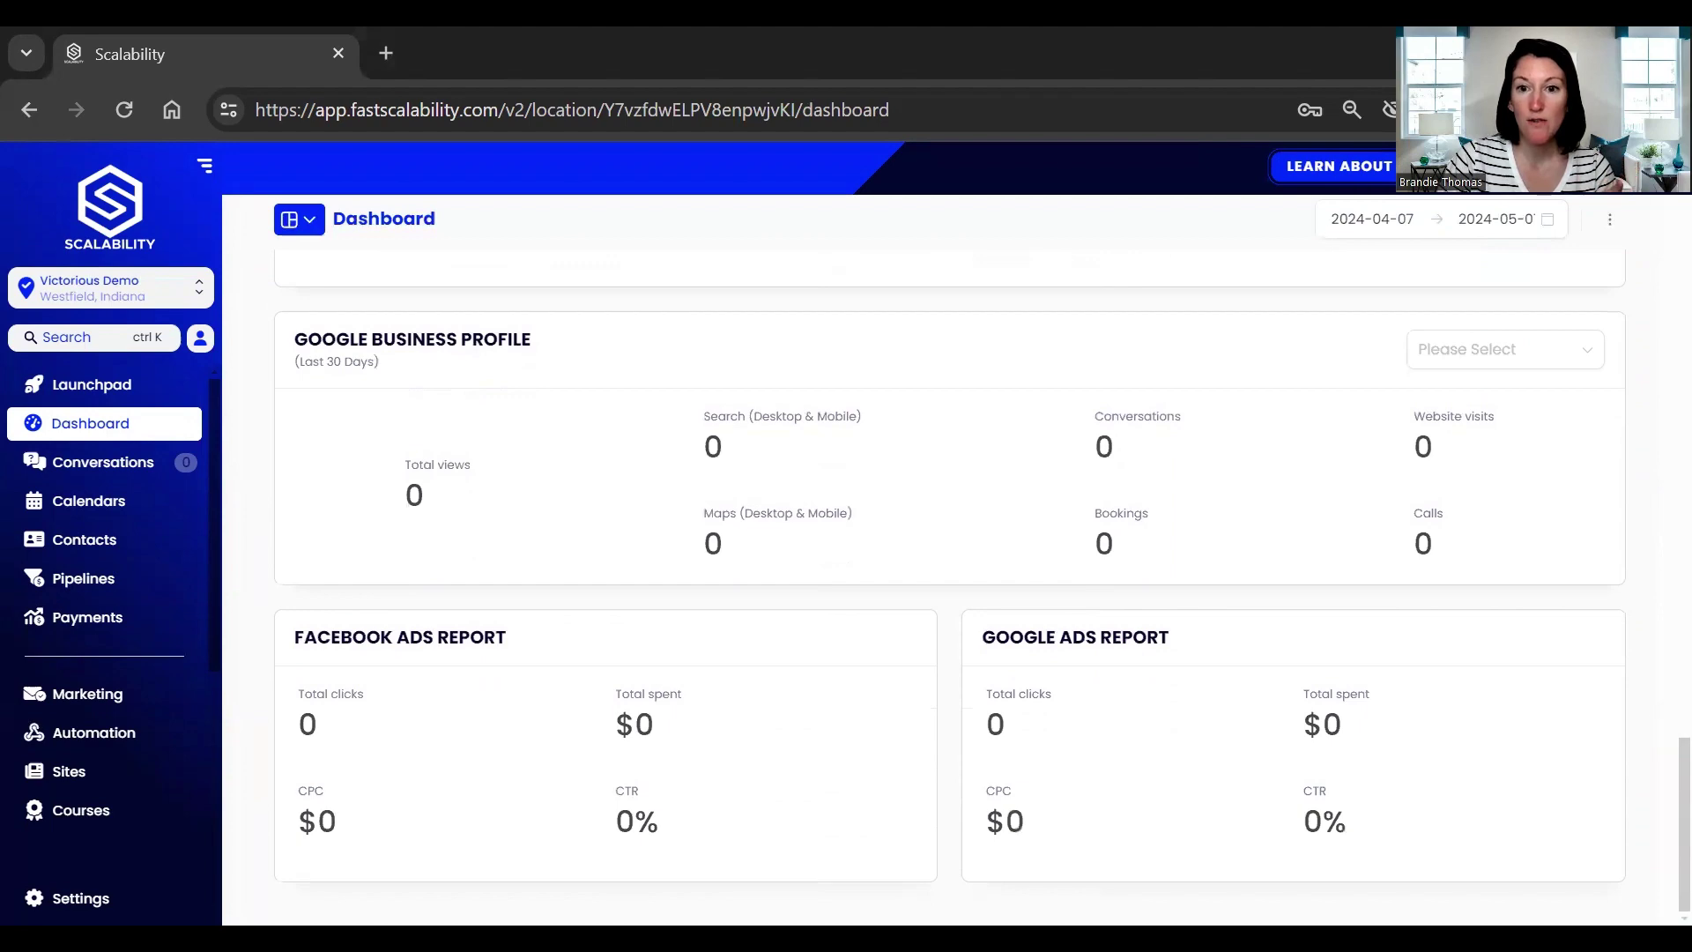
scroll(1650, 722, up, 15)
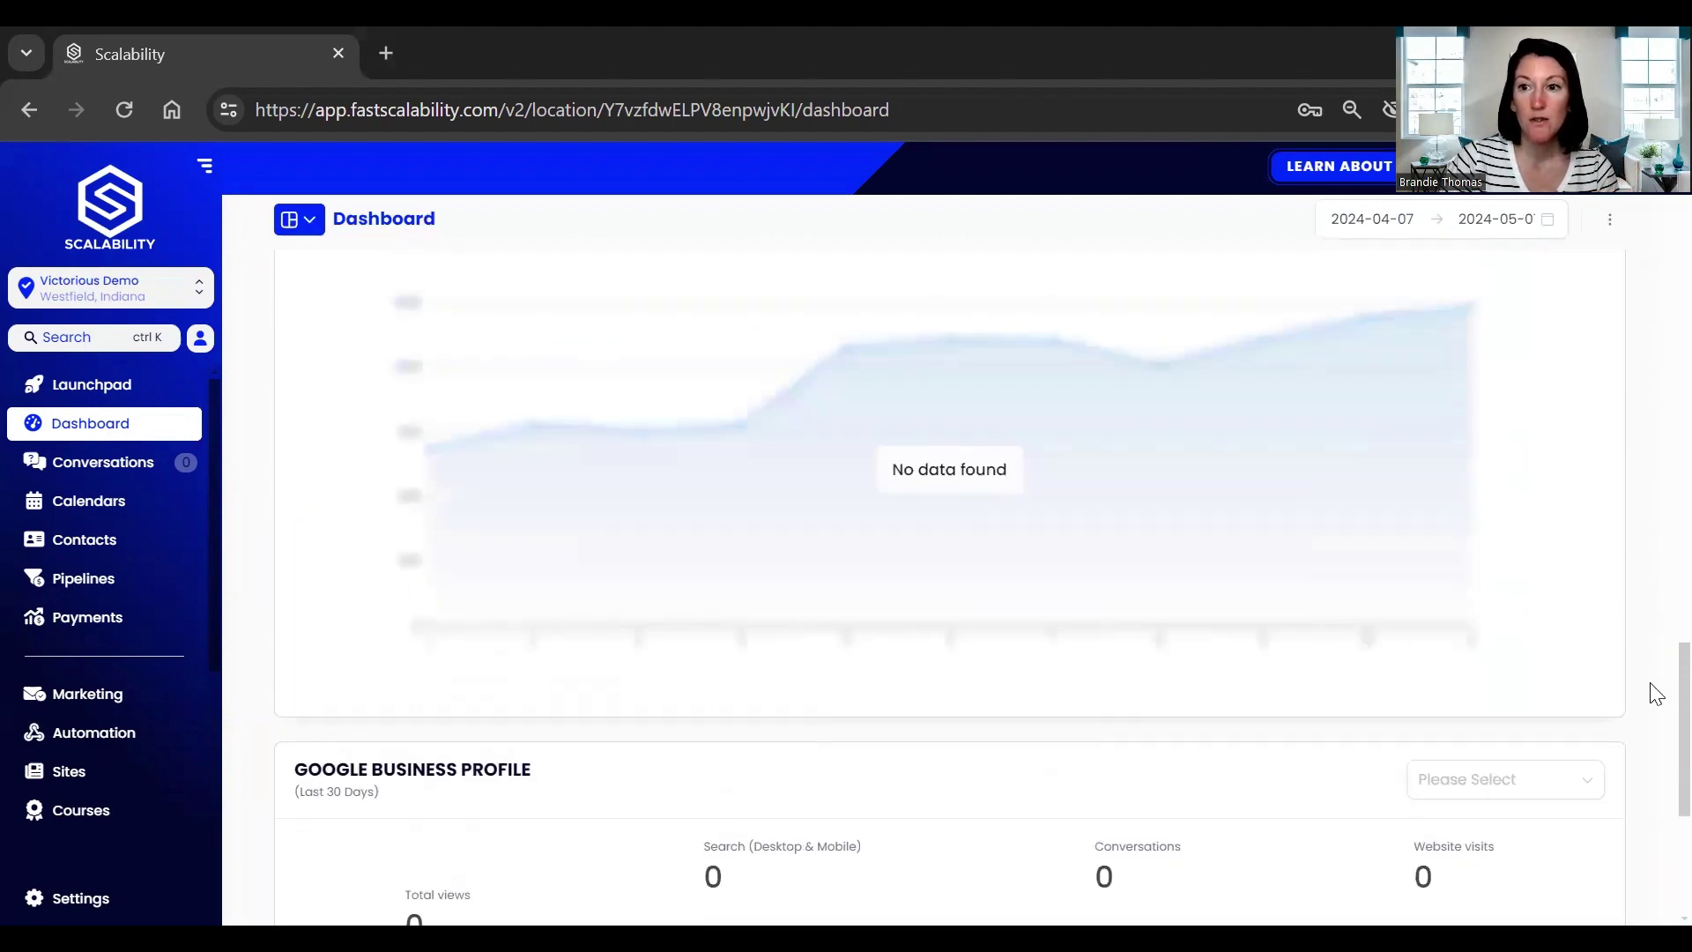
scroll(1656, 337, up, 5)
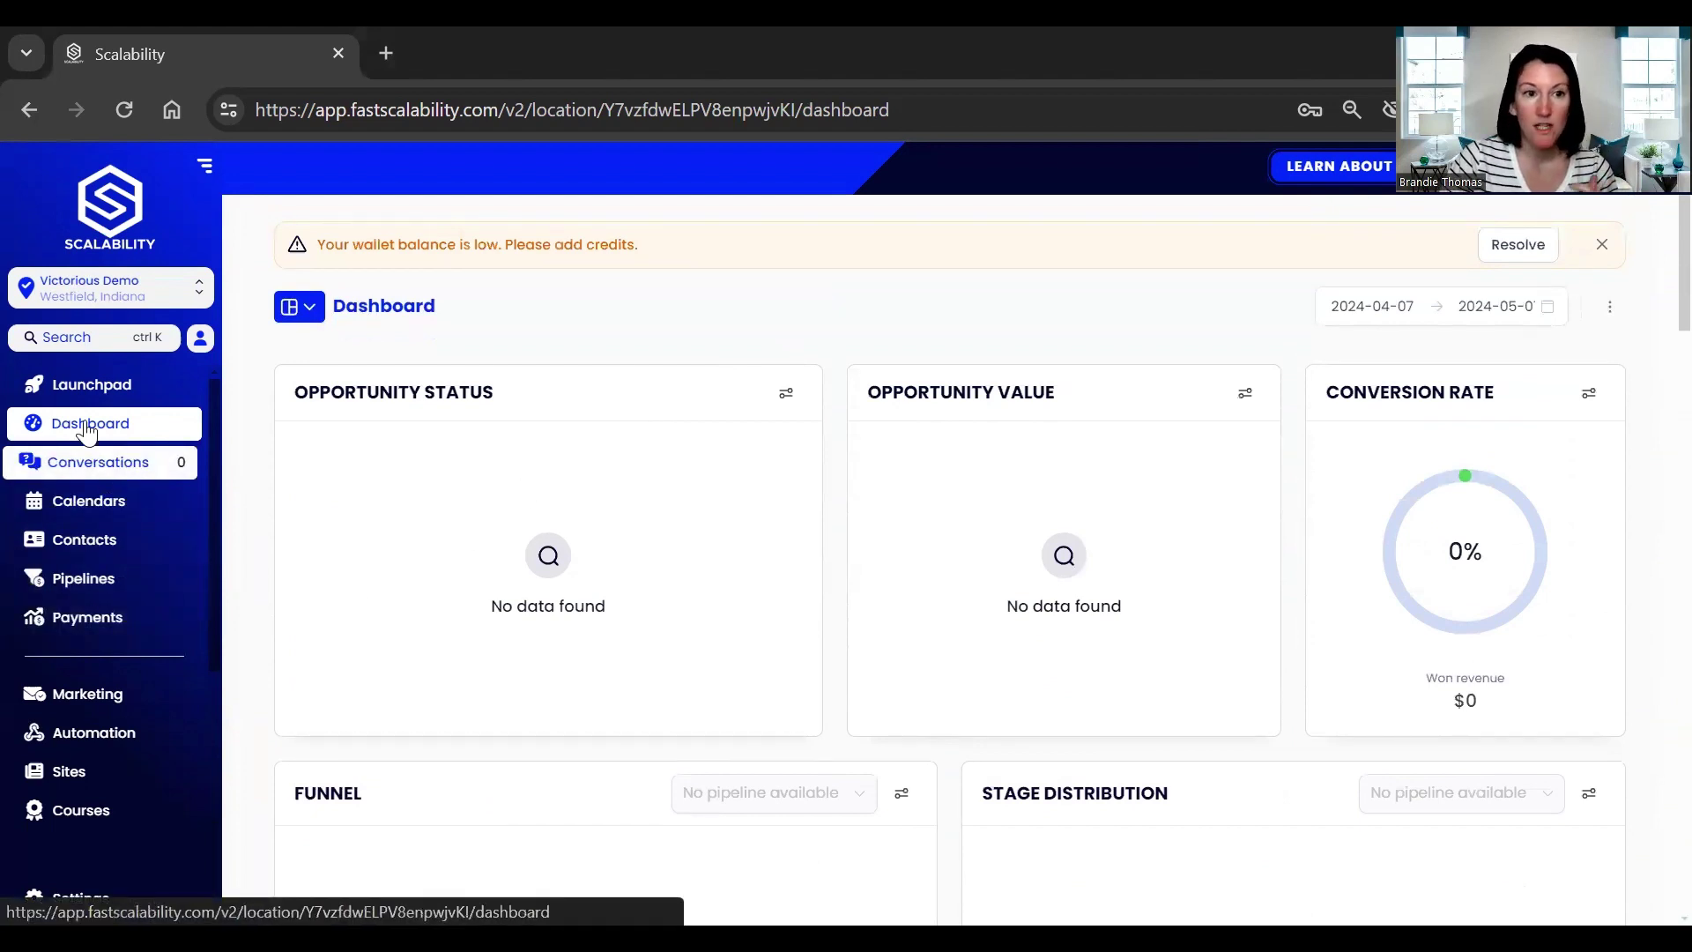
View the Conversations and Calendars areas of the demo sub-account
click(77, 467)
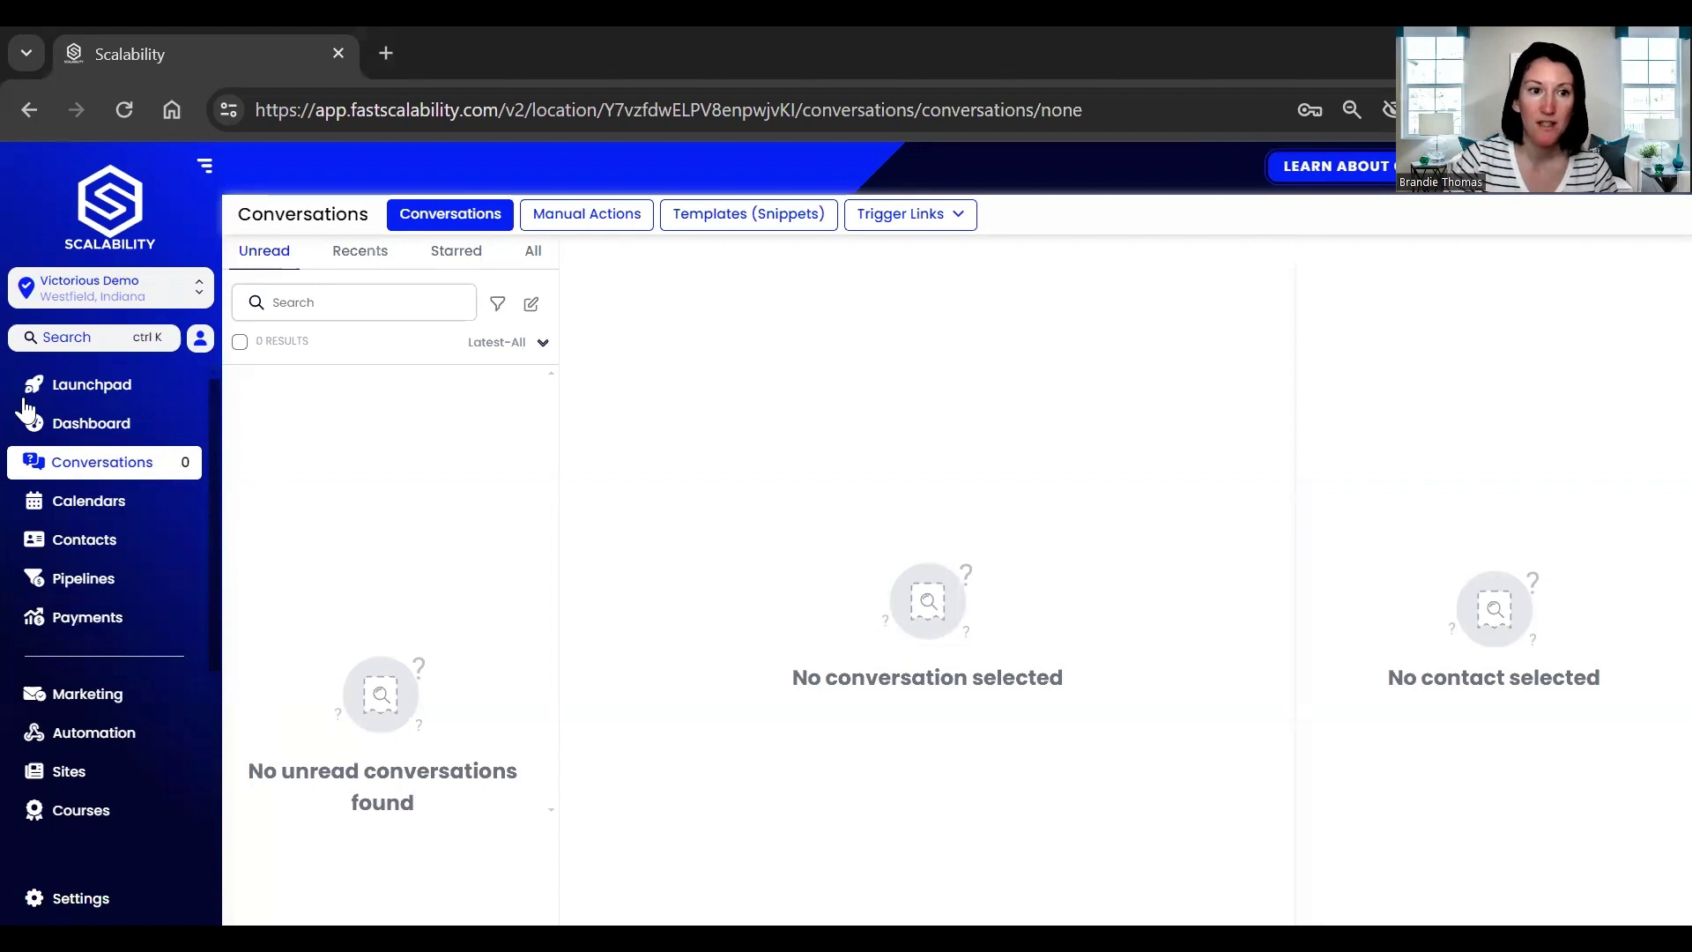
click(72, 516)
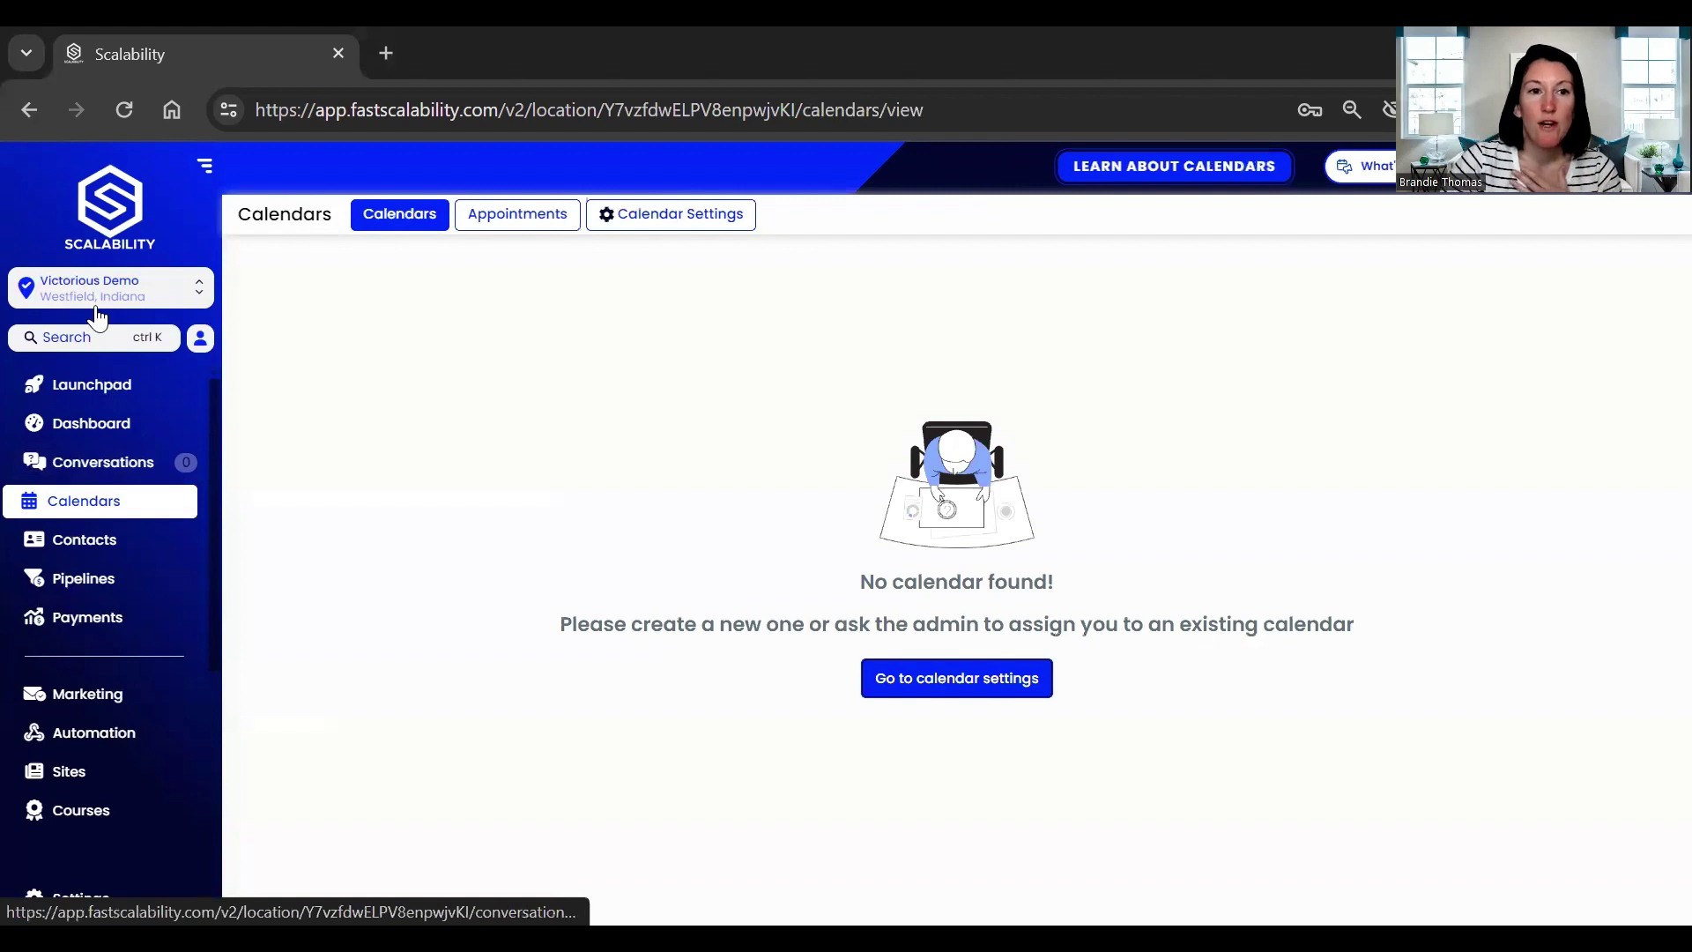
Switch to the Victorious Entrepreneurs Rising sub-account and view its appointments list and calendar settings
click(144, 300)
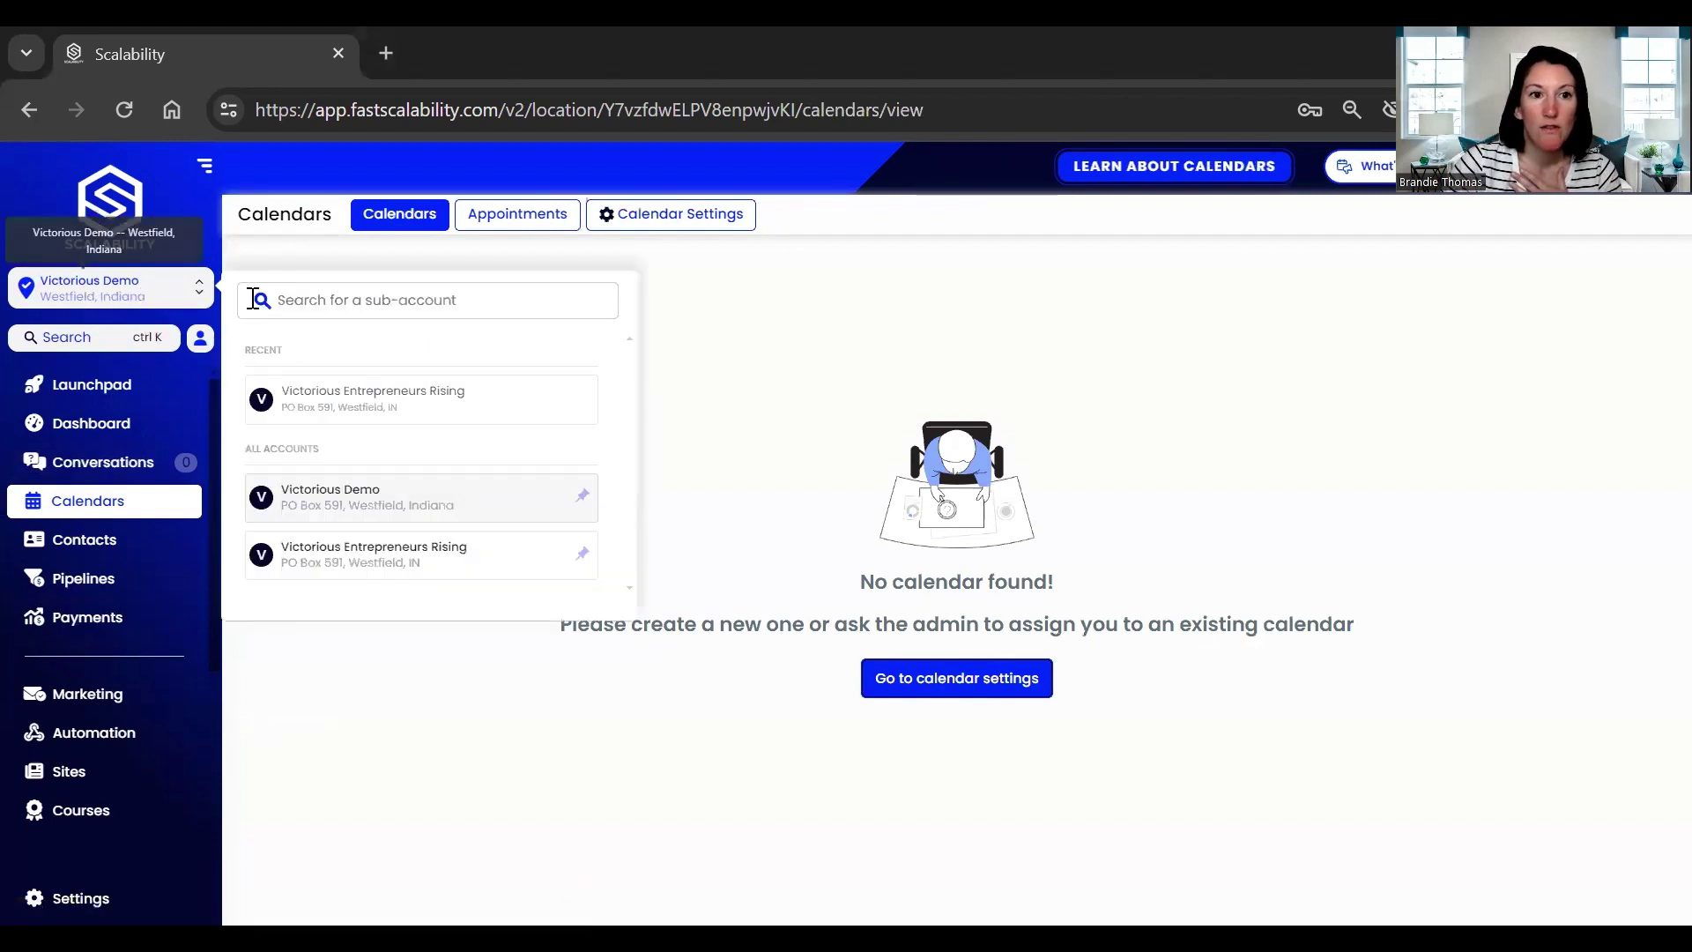
click(368, 571)
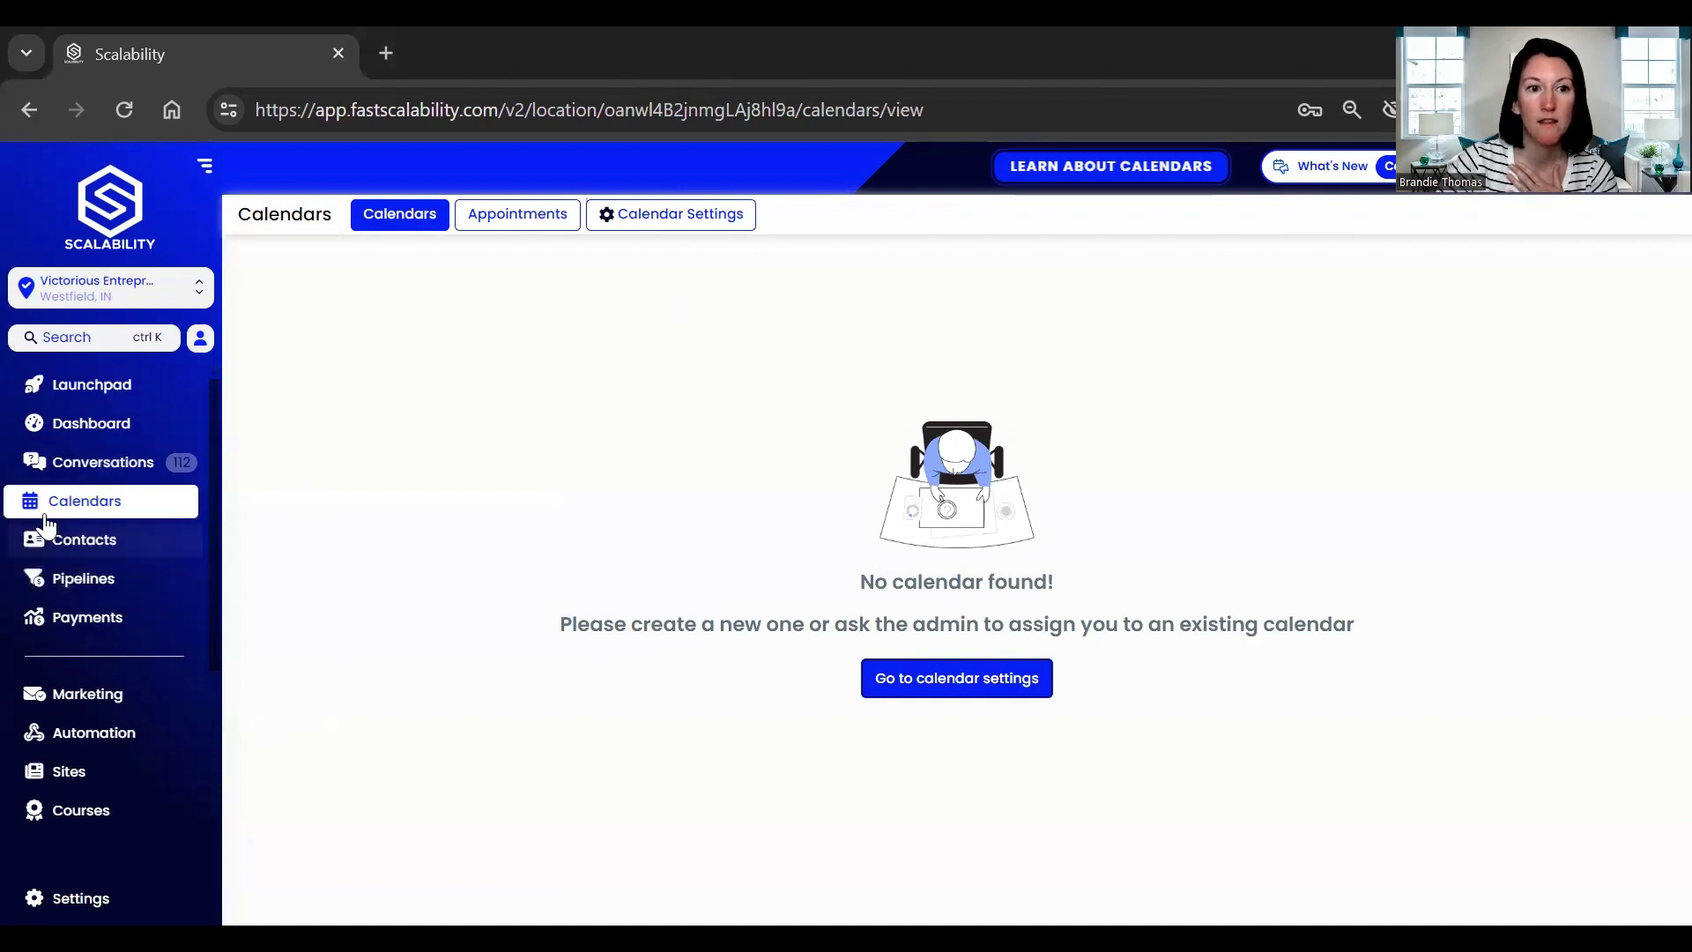
click(484, 238)
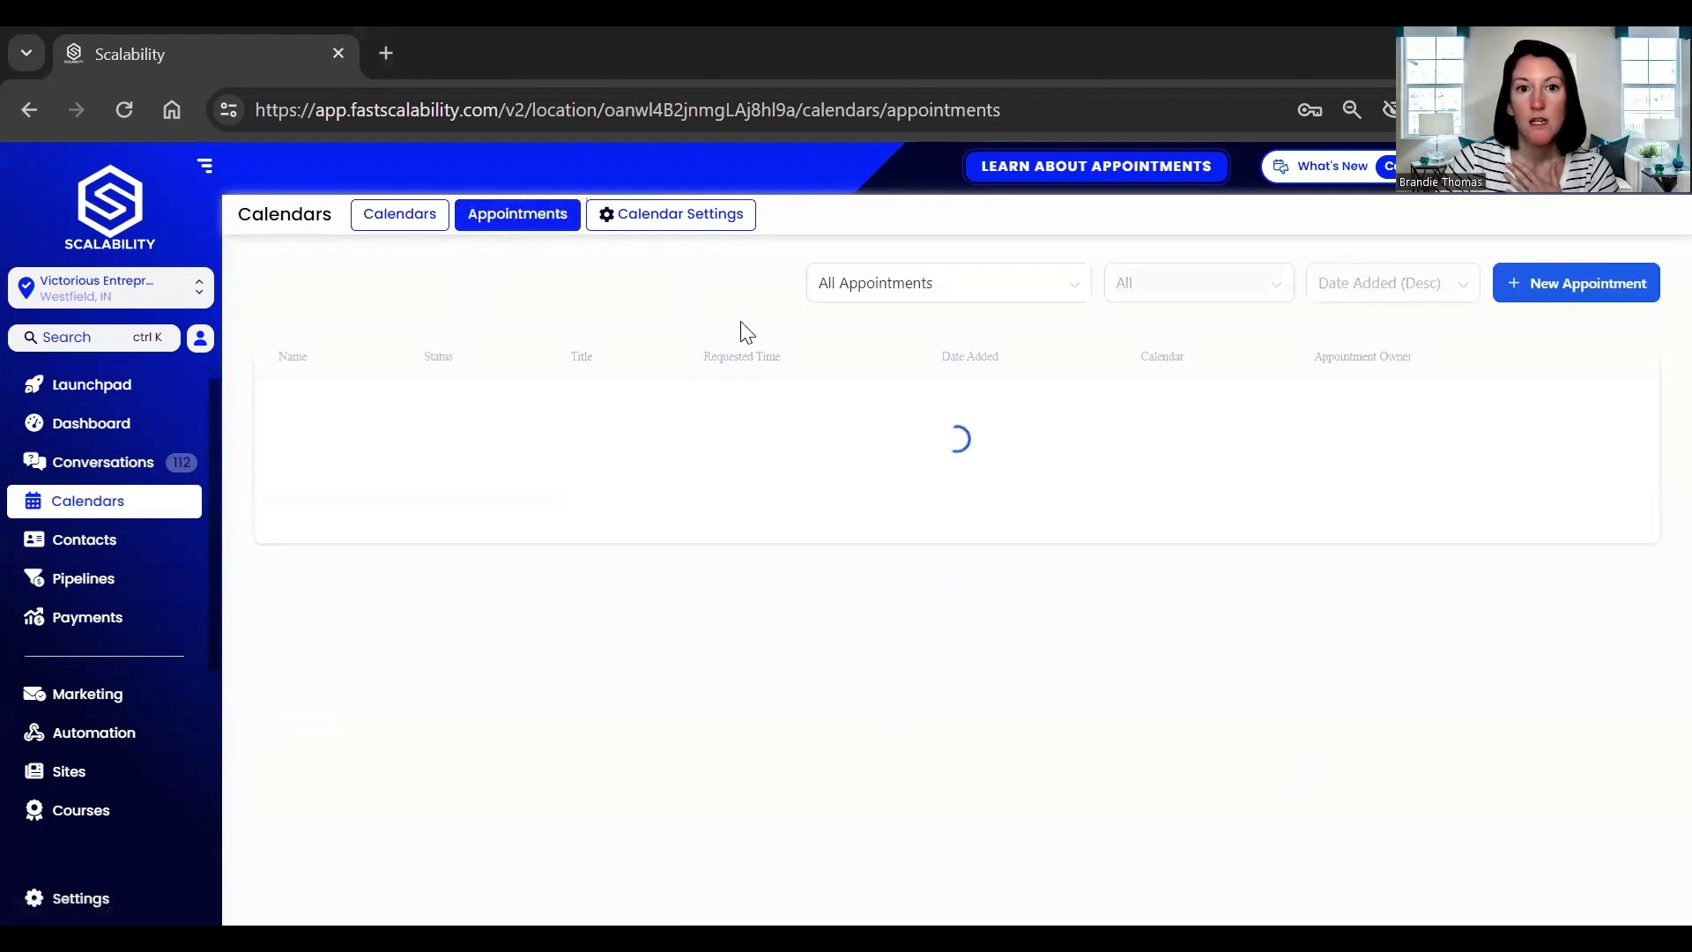
click(654, 223)
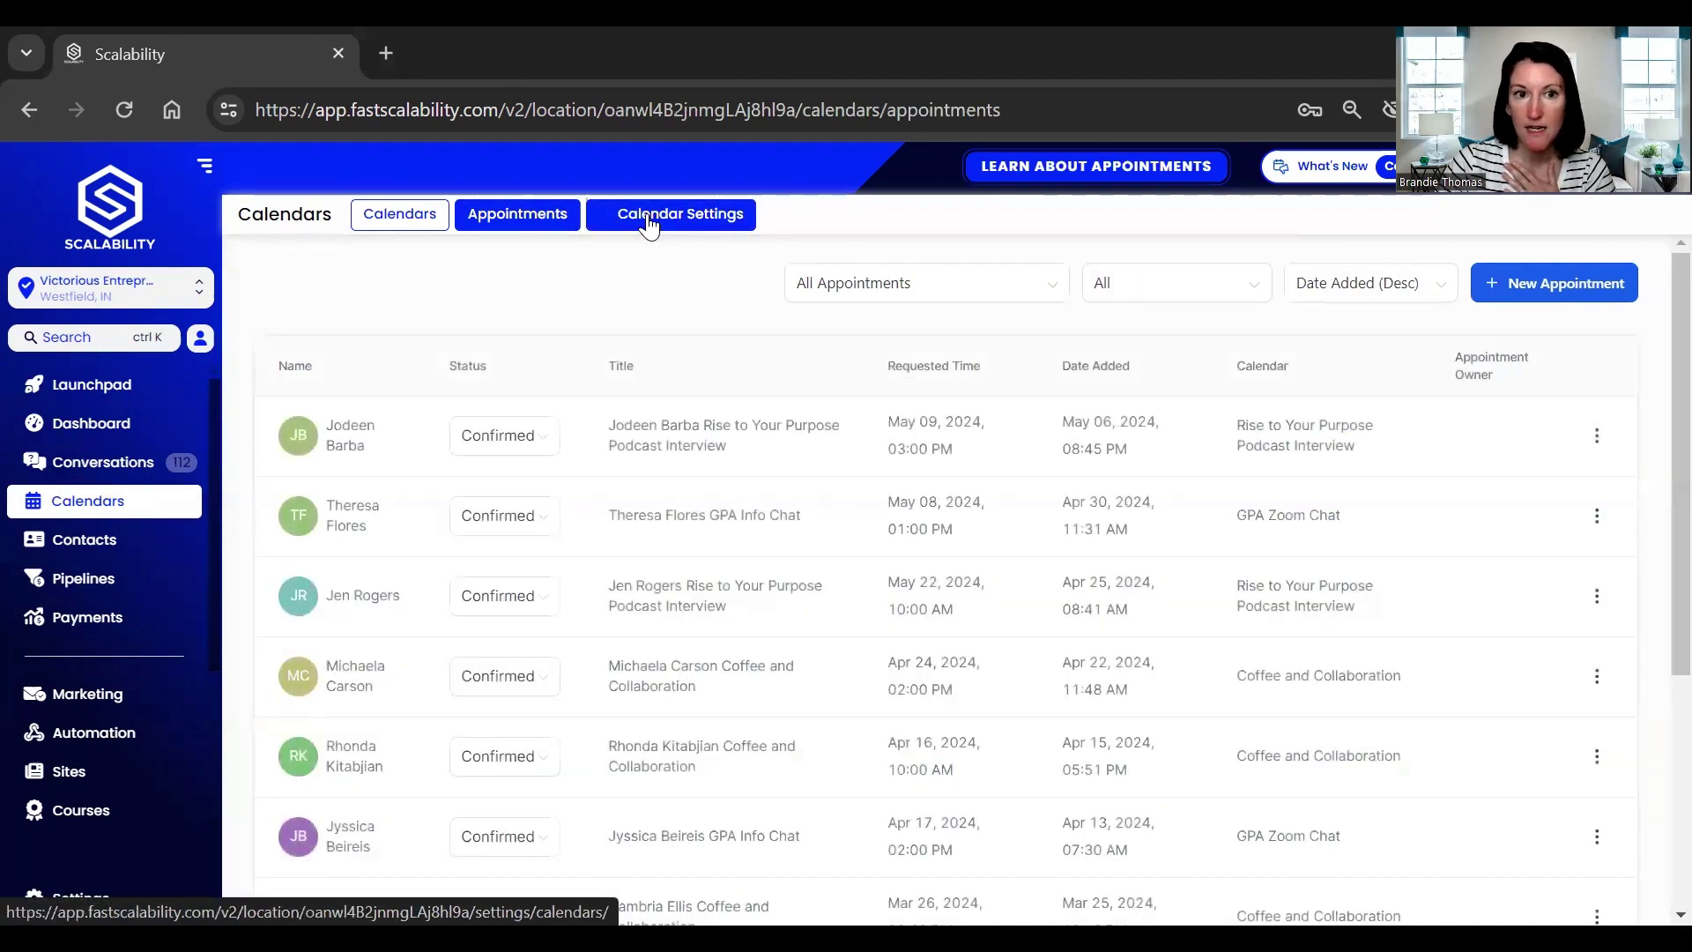
click(649, 225)
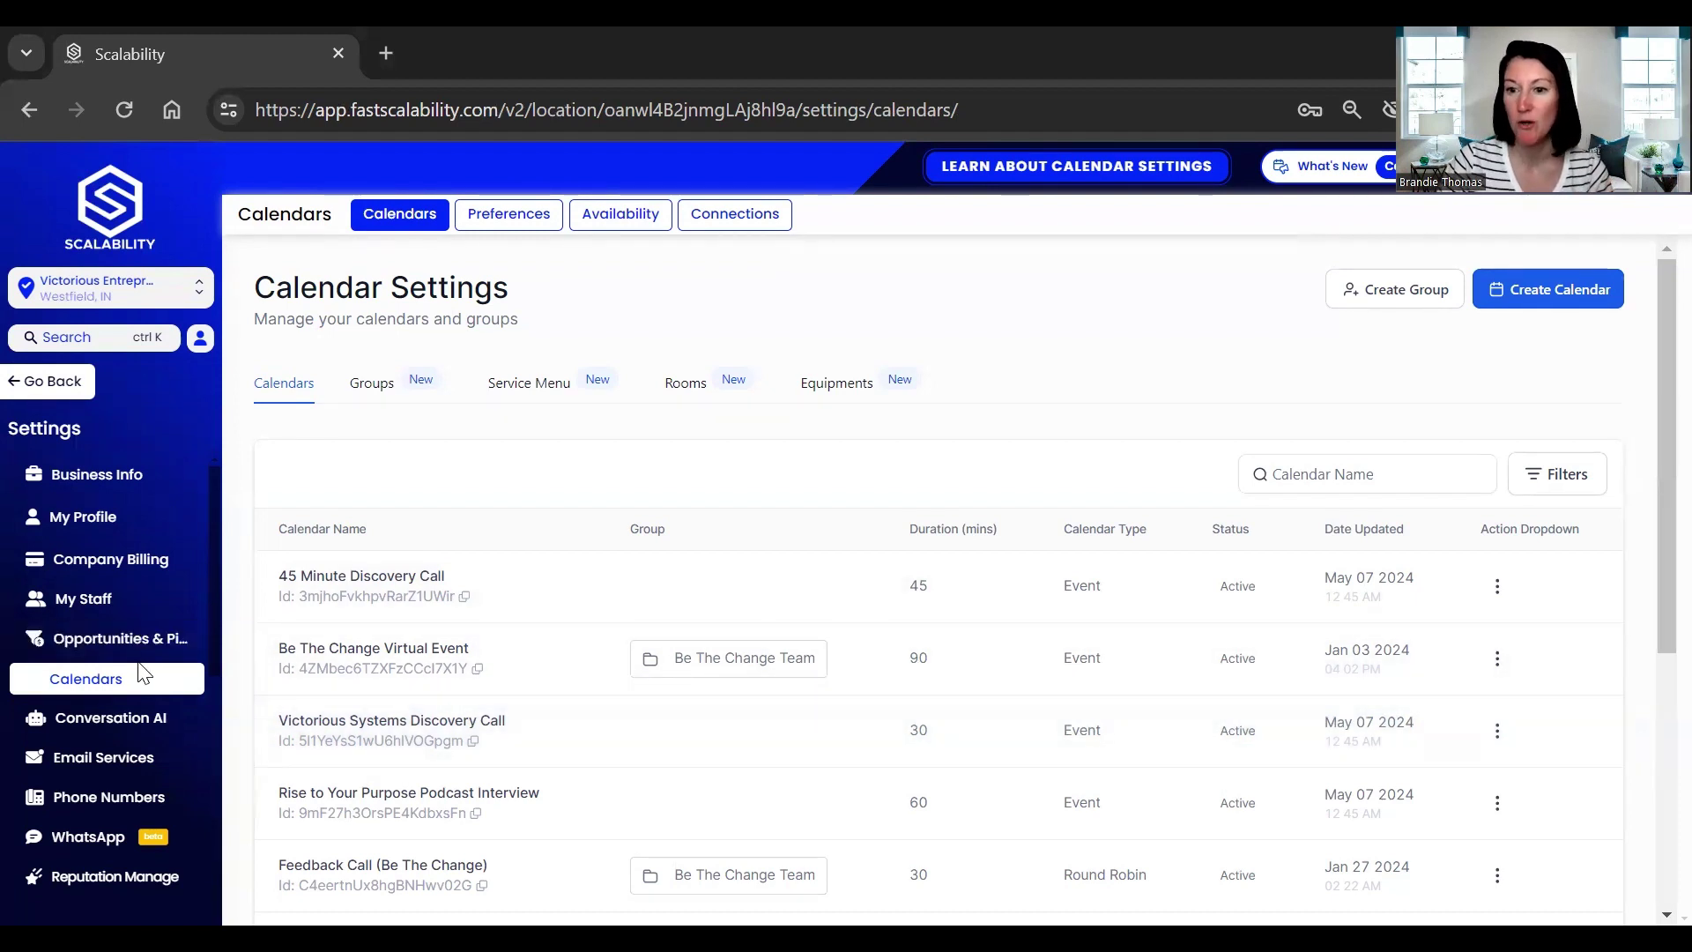
Leave the calendar settings and open the full contacts list
click(37, 394)
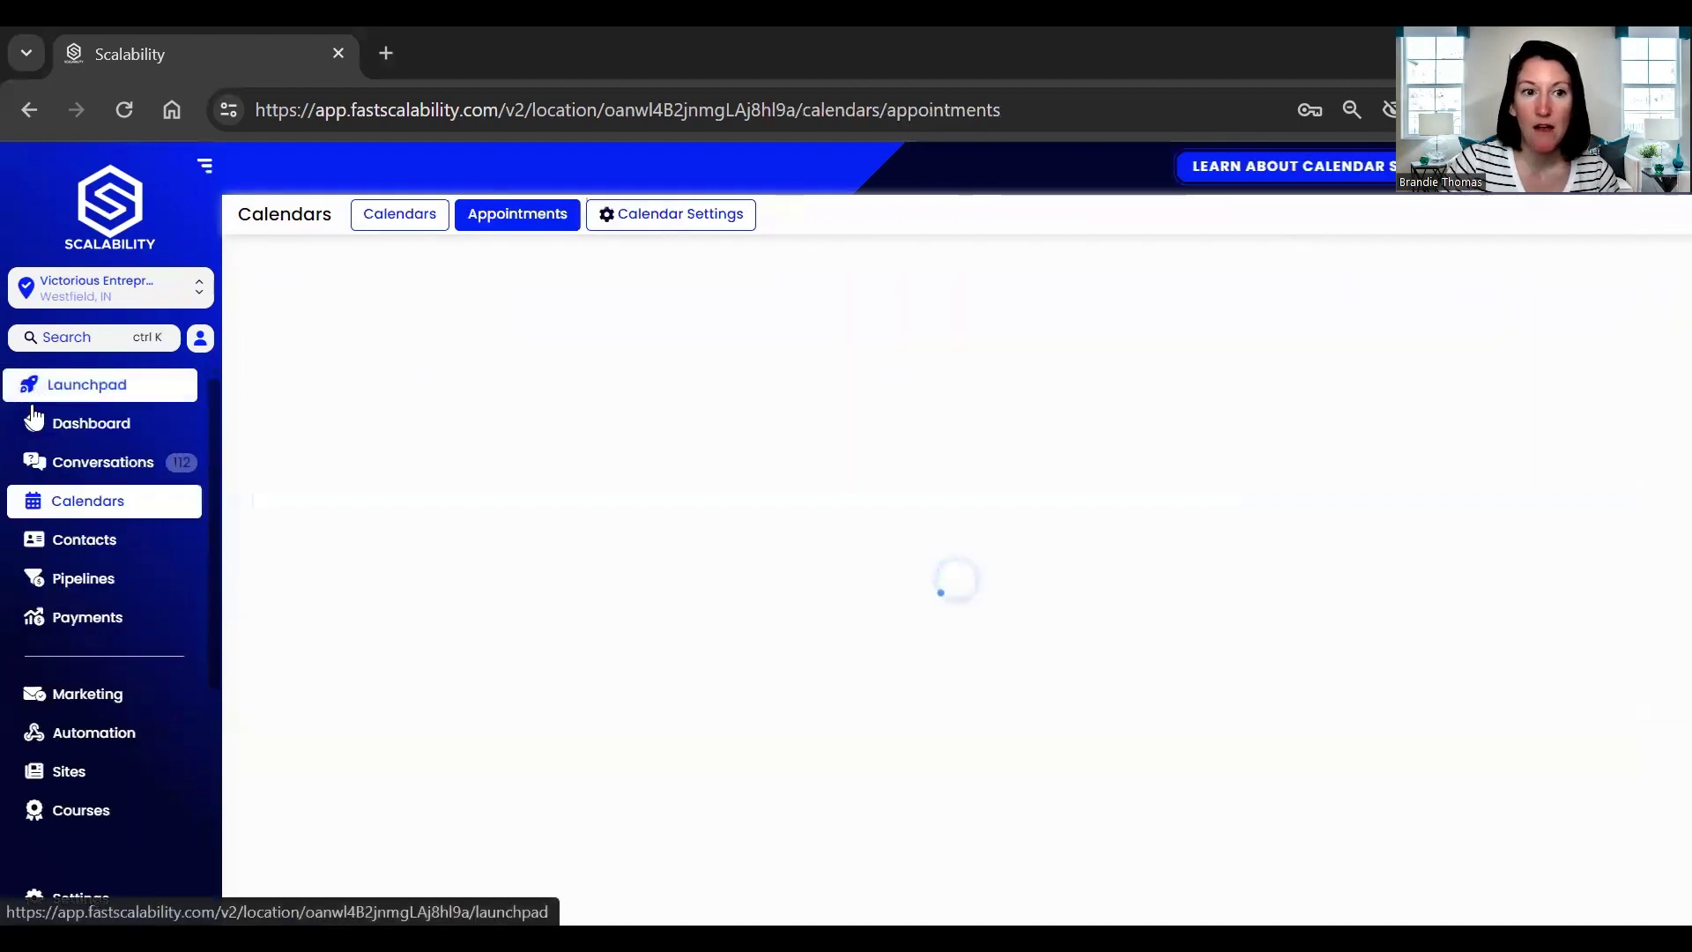
click(90, 541)
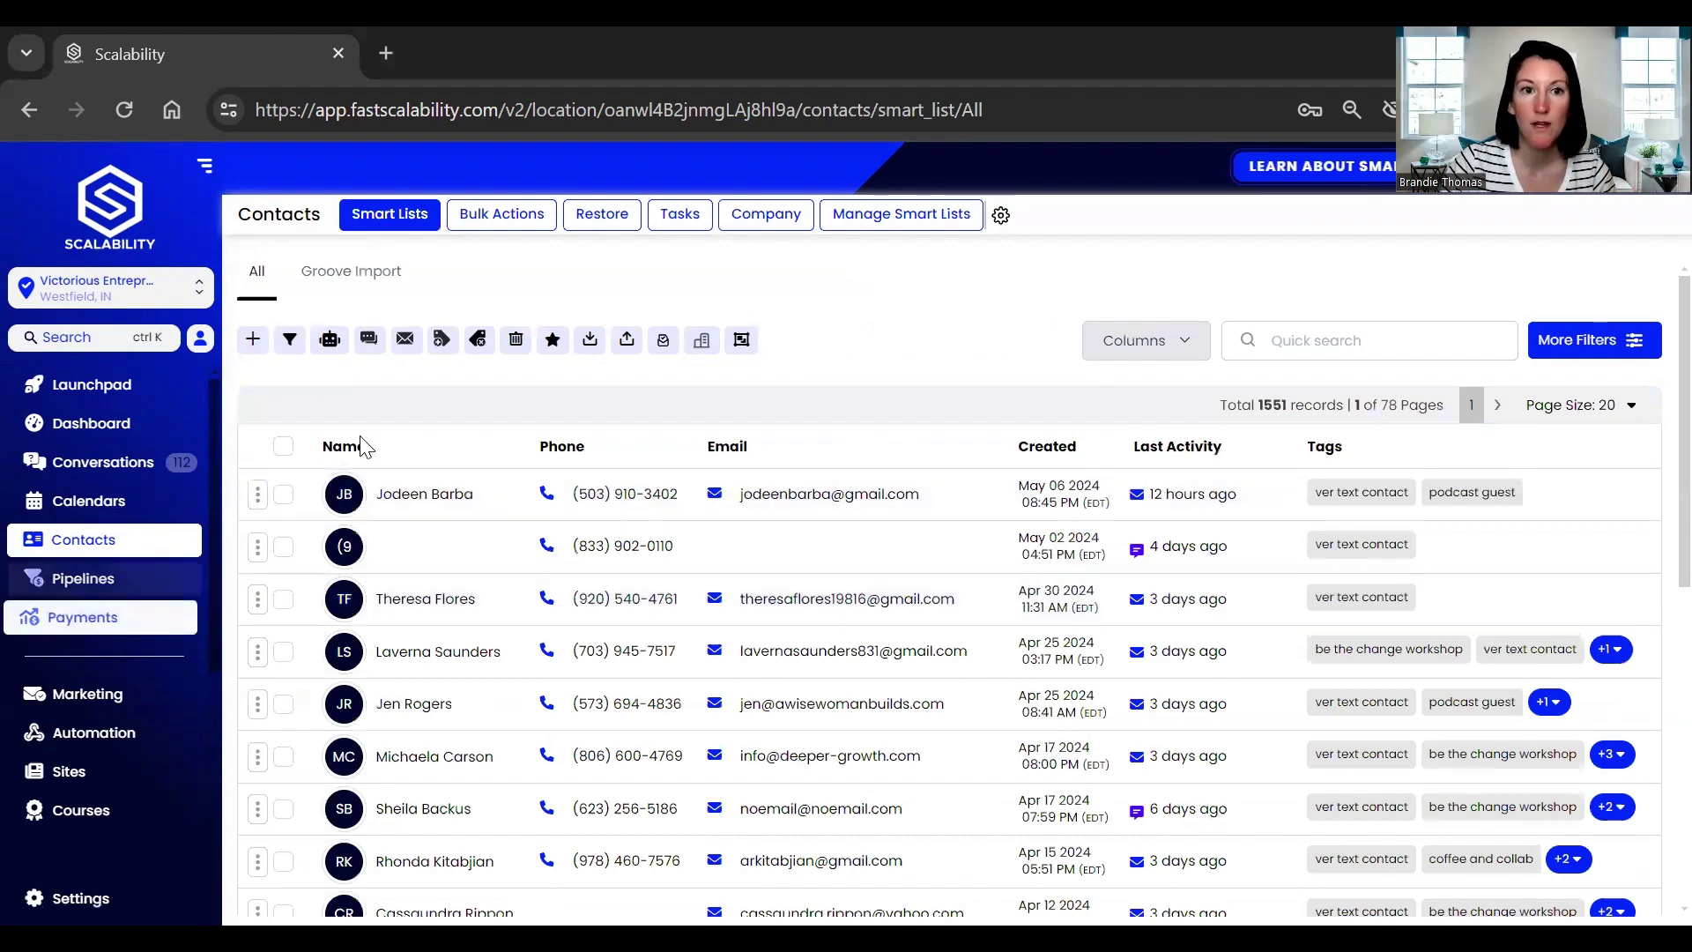
View the GPA Merch to Ambassador opportunities board and the list of pipelines, returning to the board
click(92, 596)
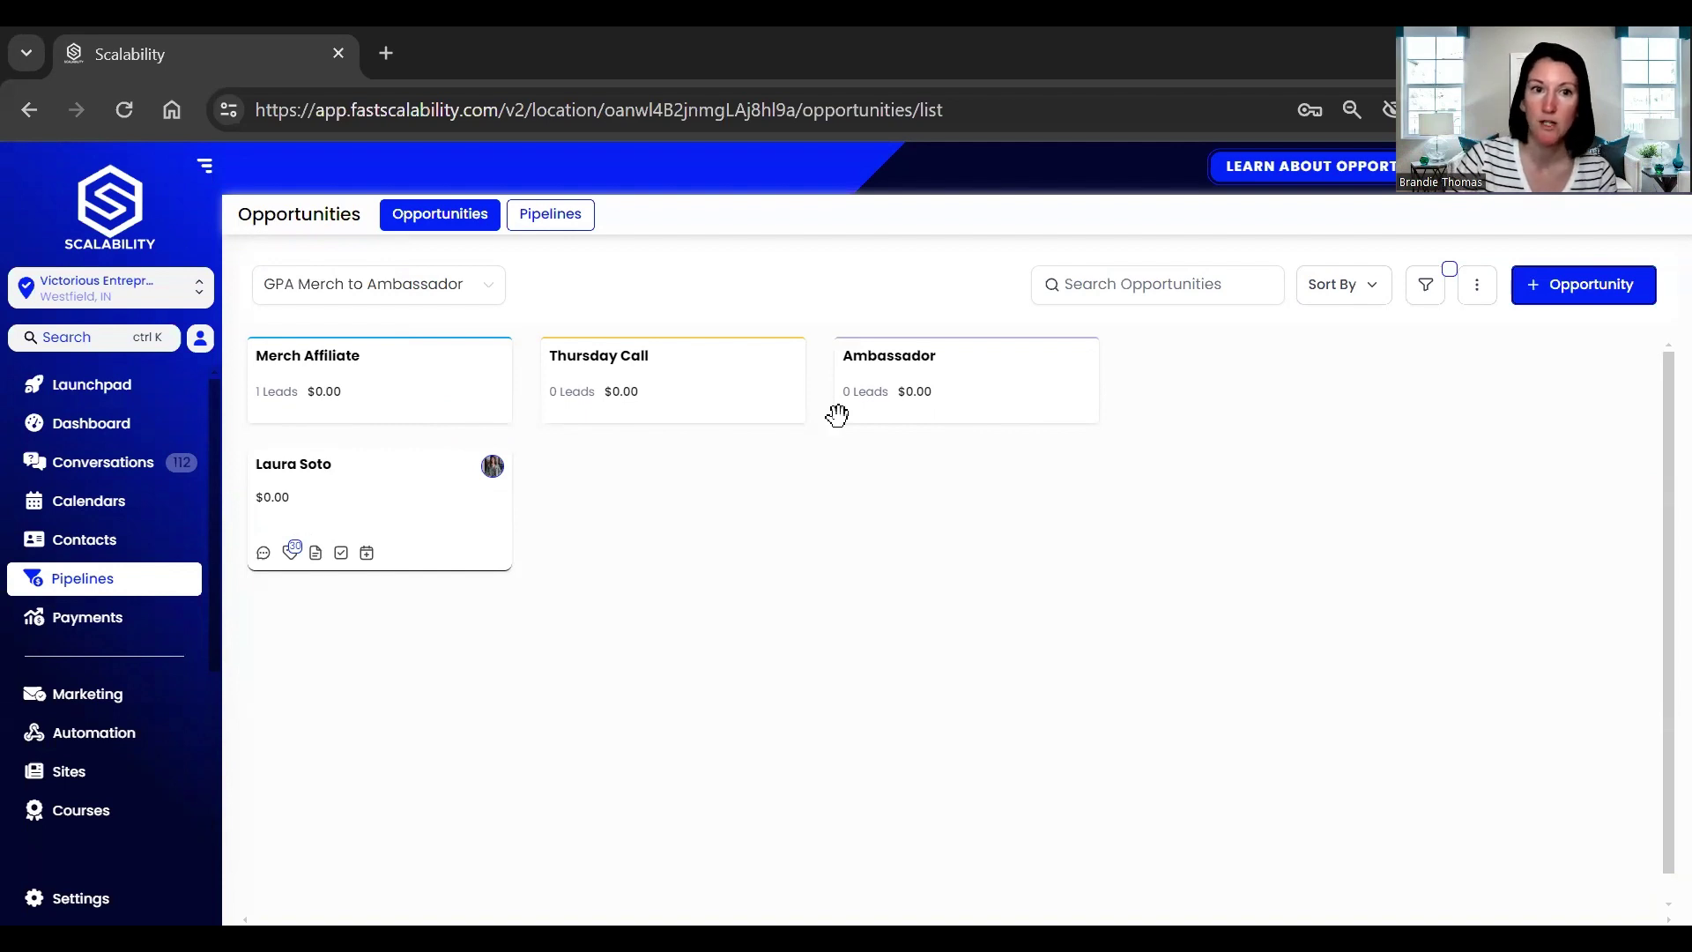
click(564, 220)
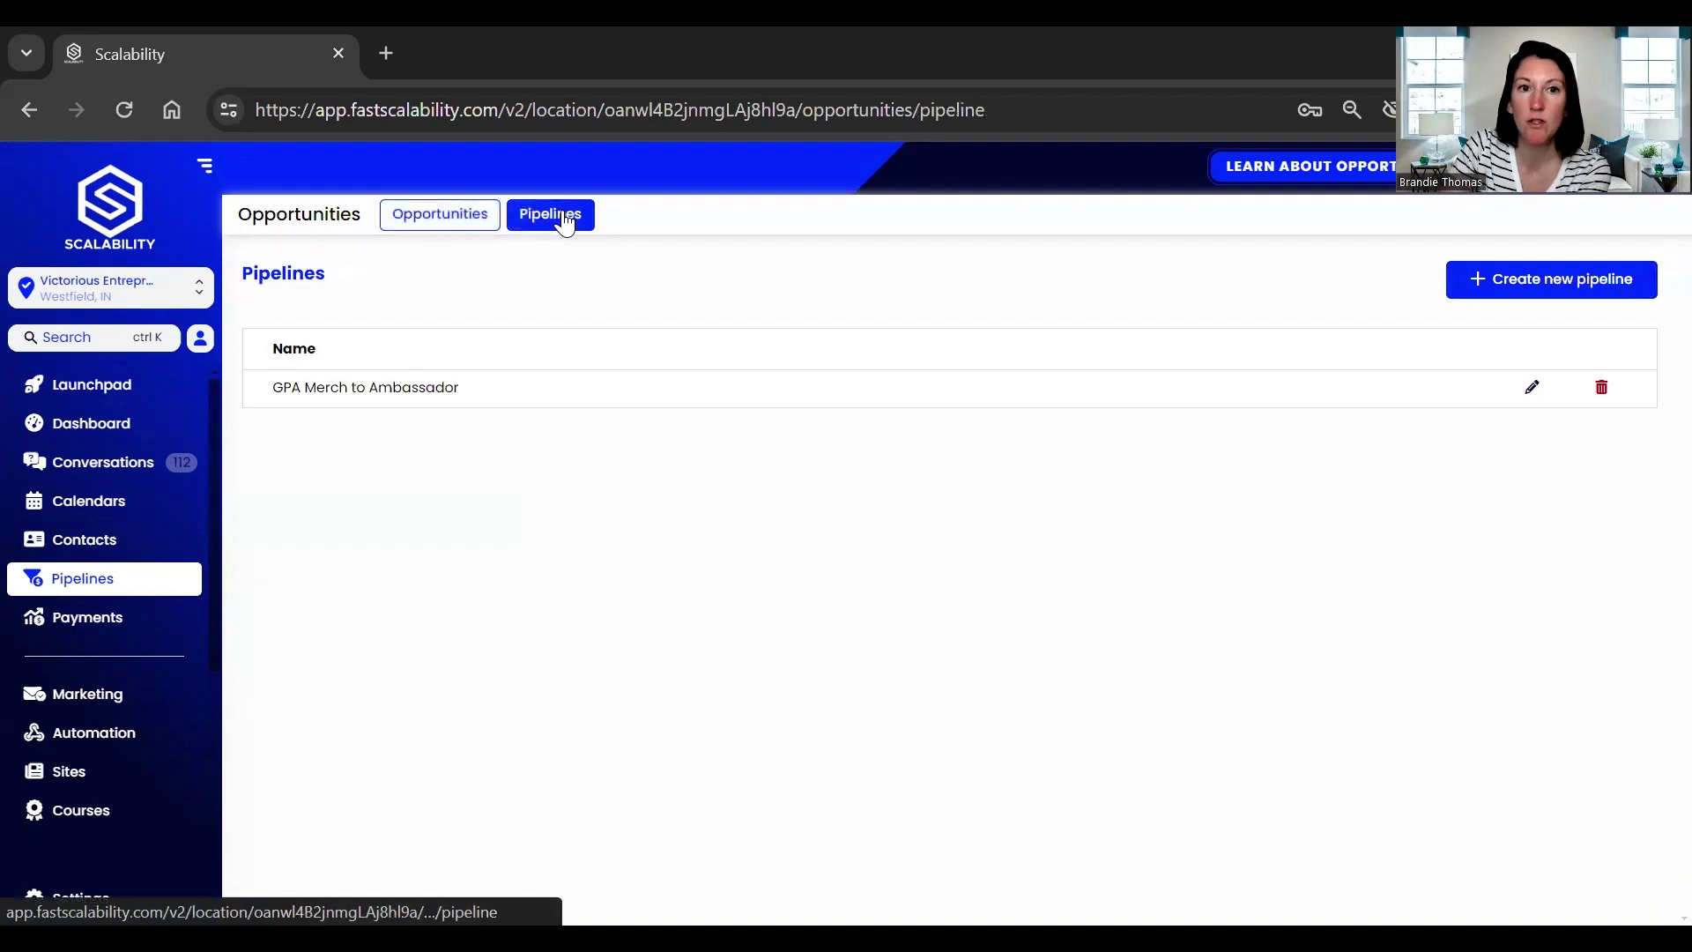
click(467, 220)
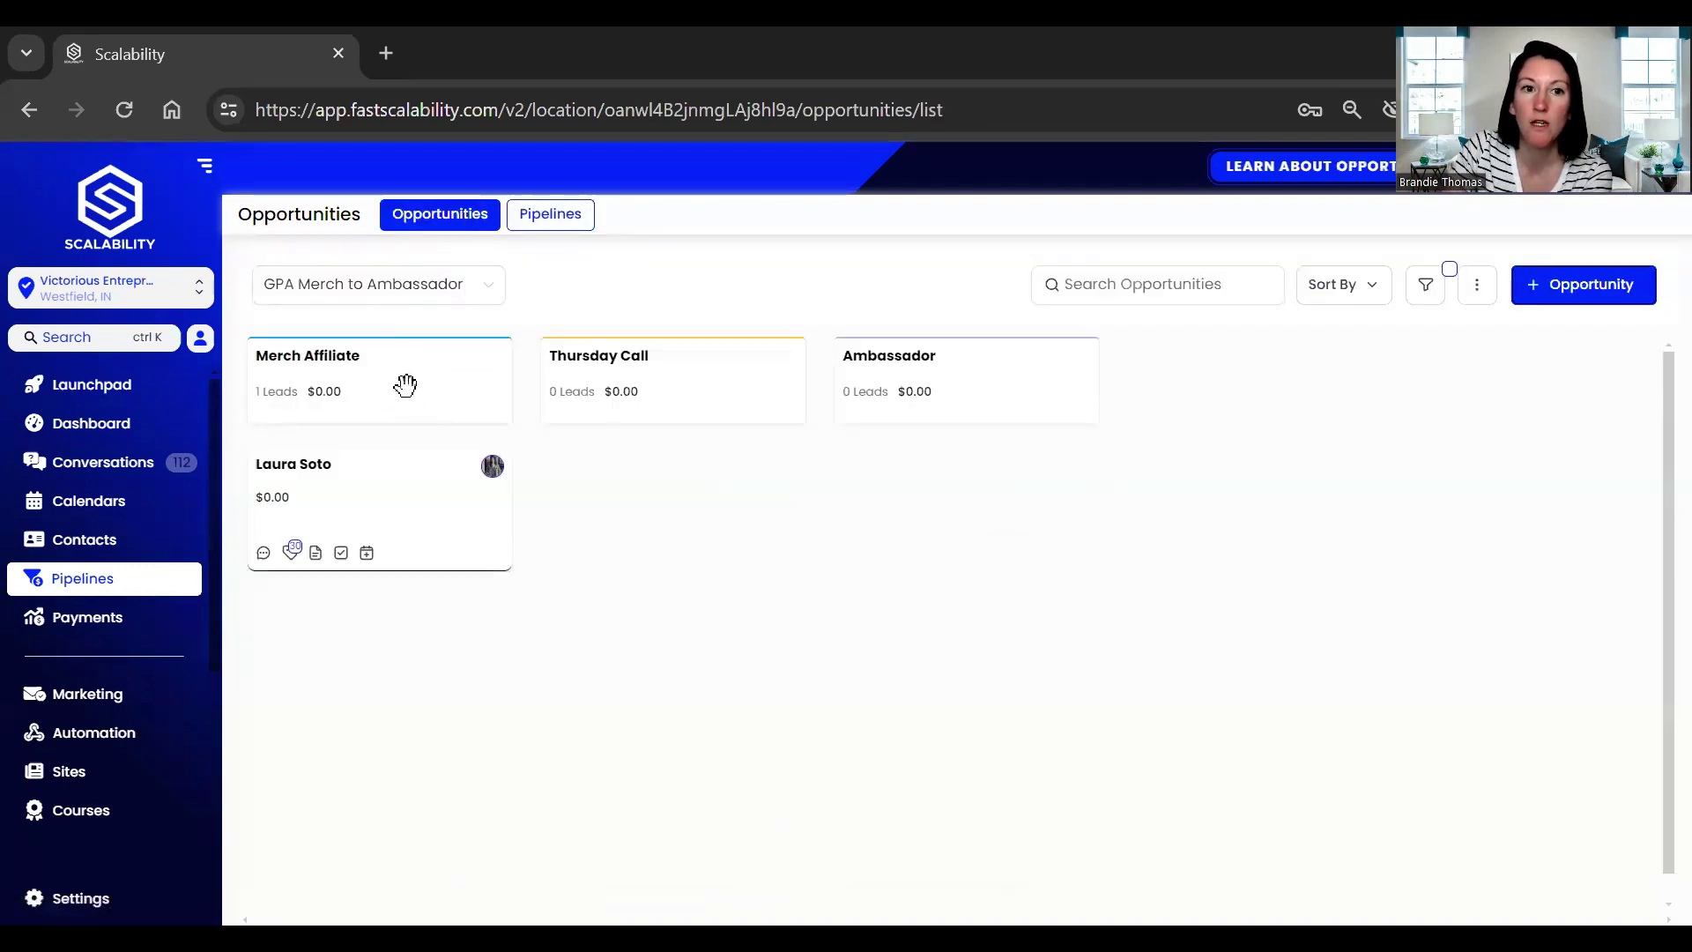
Move the lead's opportunity card from Merch Affiliate to Ambassador, and return it to Merch Affiliate
drag(488, 476, 717, 427)
drag(369, 515, 997, 415)
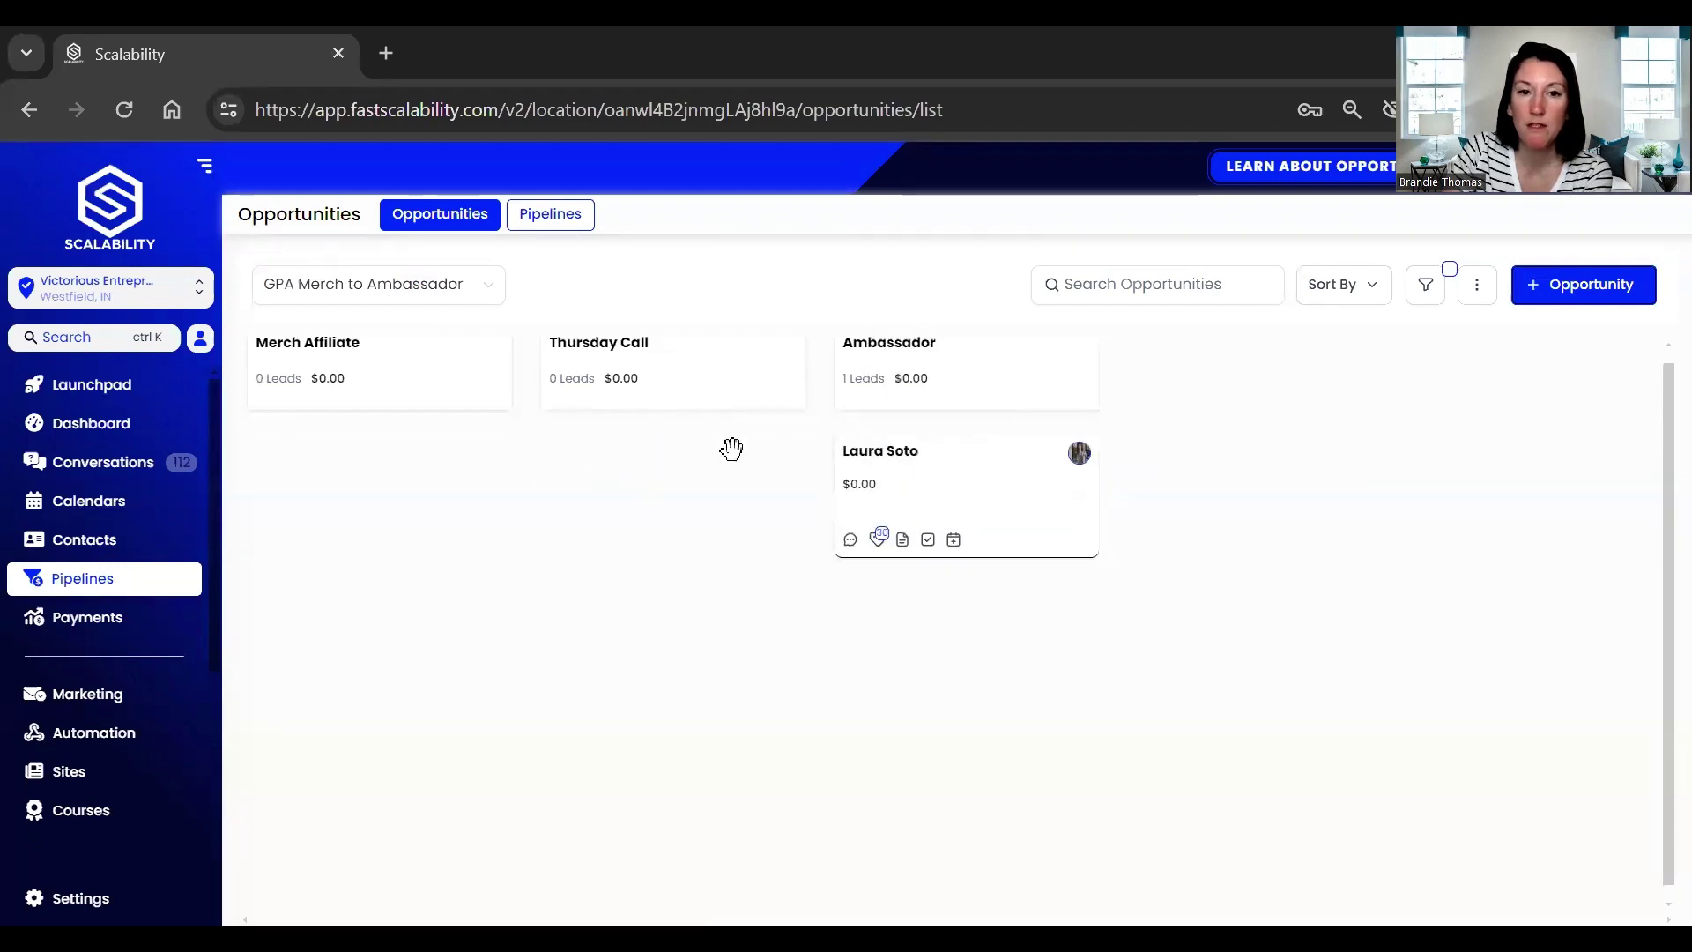
drag(1005, 473, 359, 464)
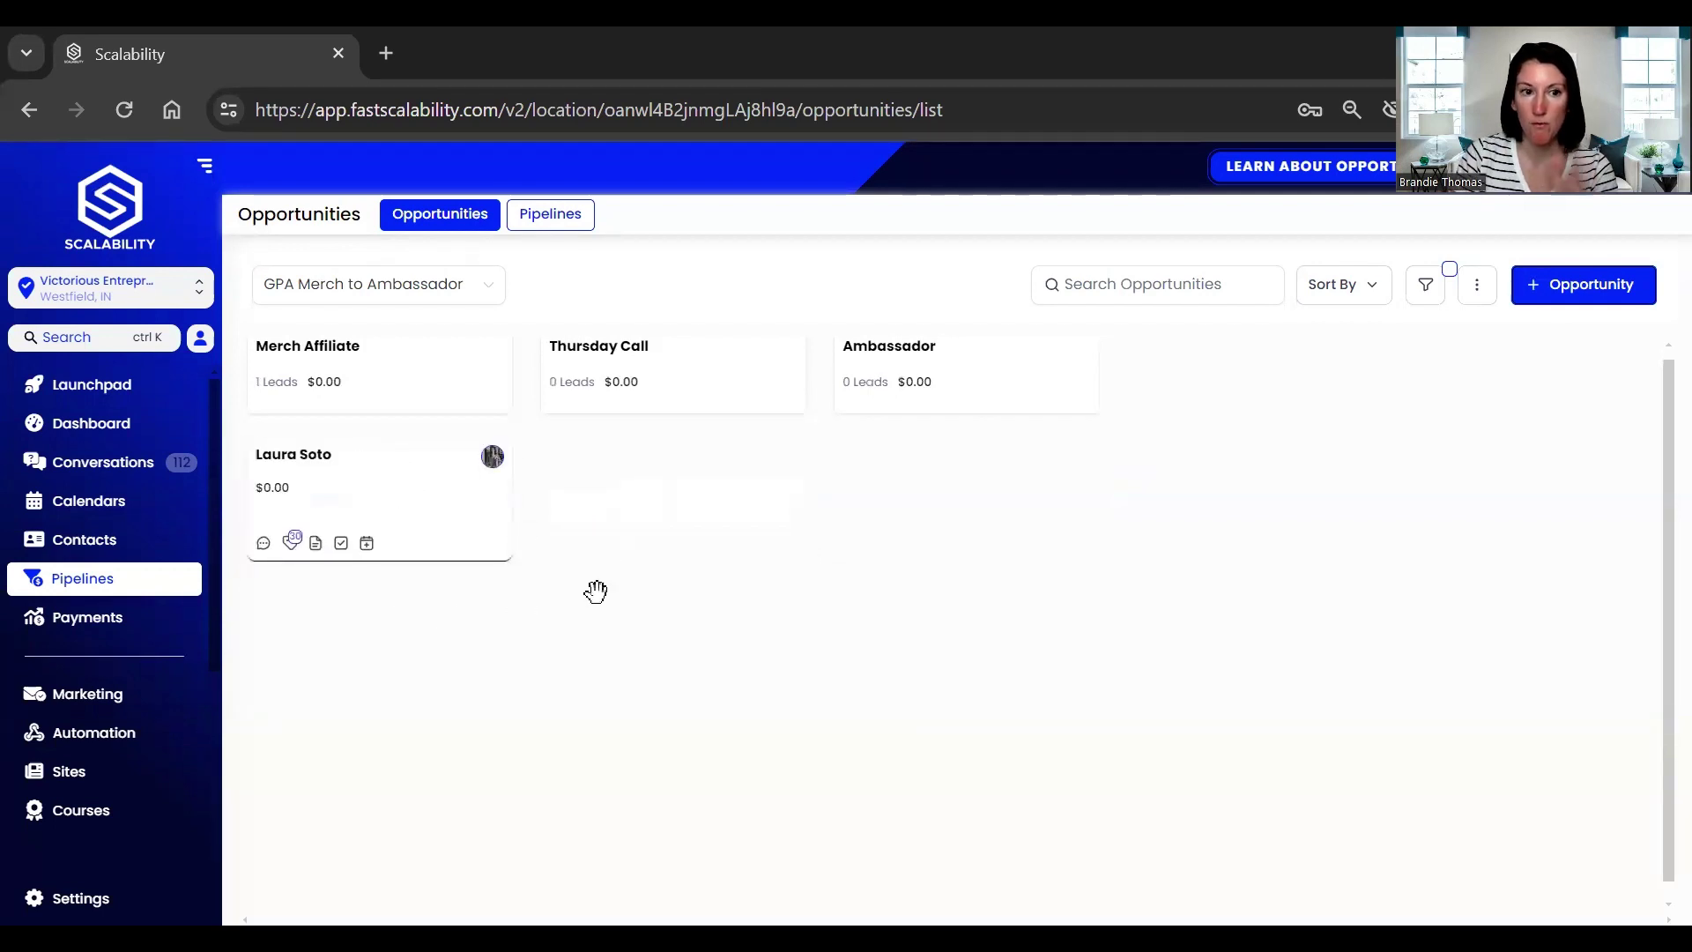
Open the Invoices page under Payments and start a new recurring invoice template
click(77, 620)
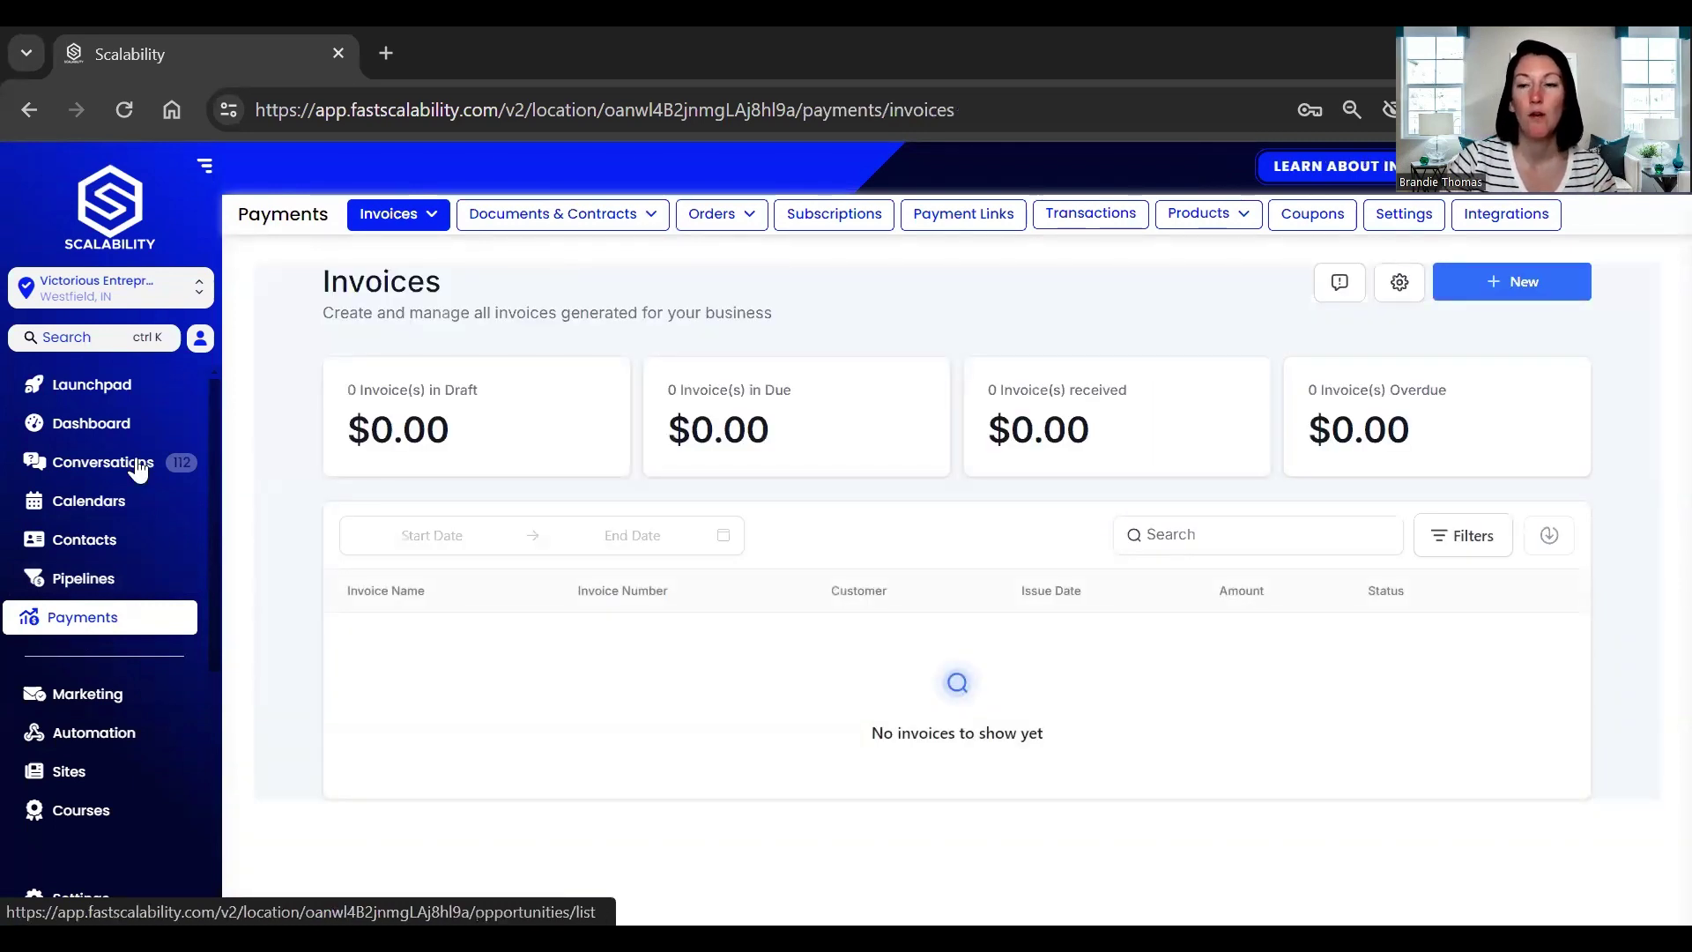
click(1498, 296)
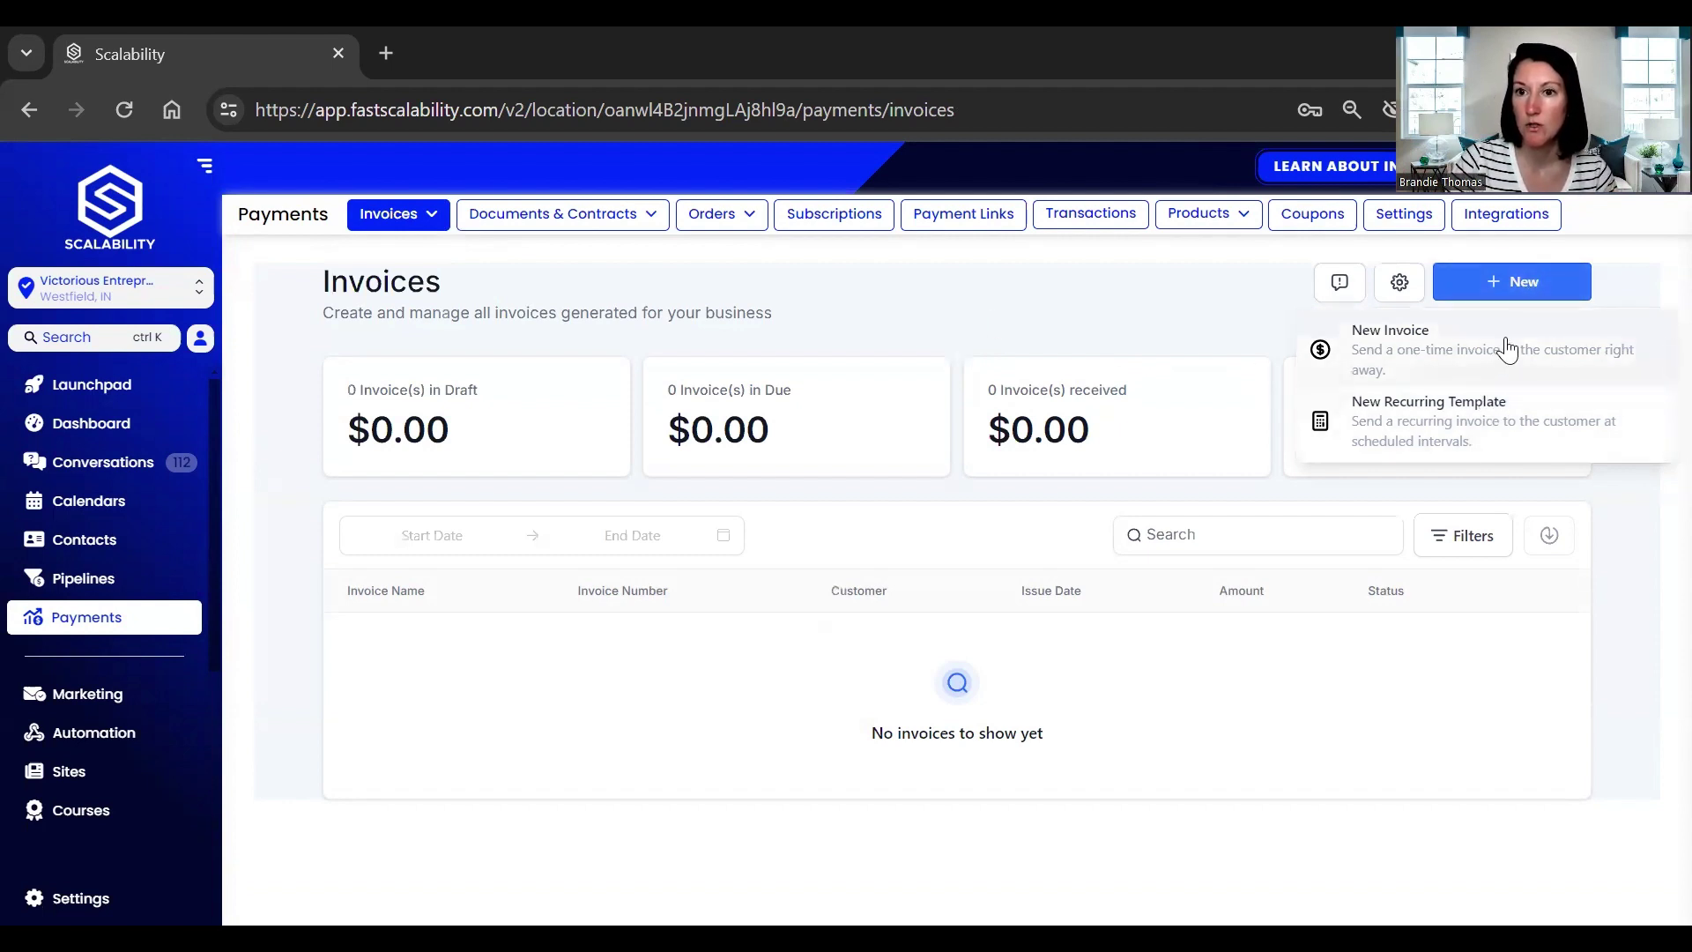
click(1467, 434)
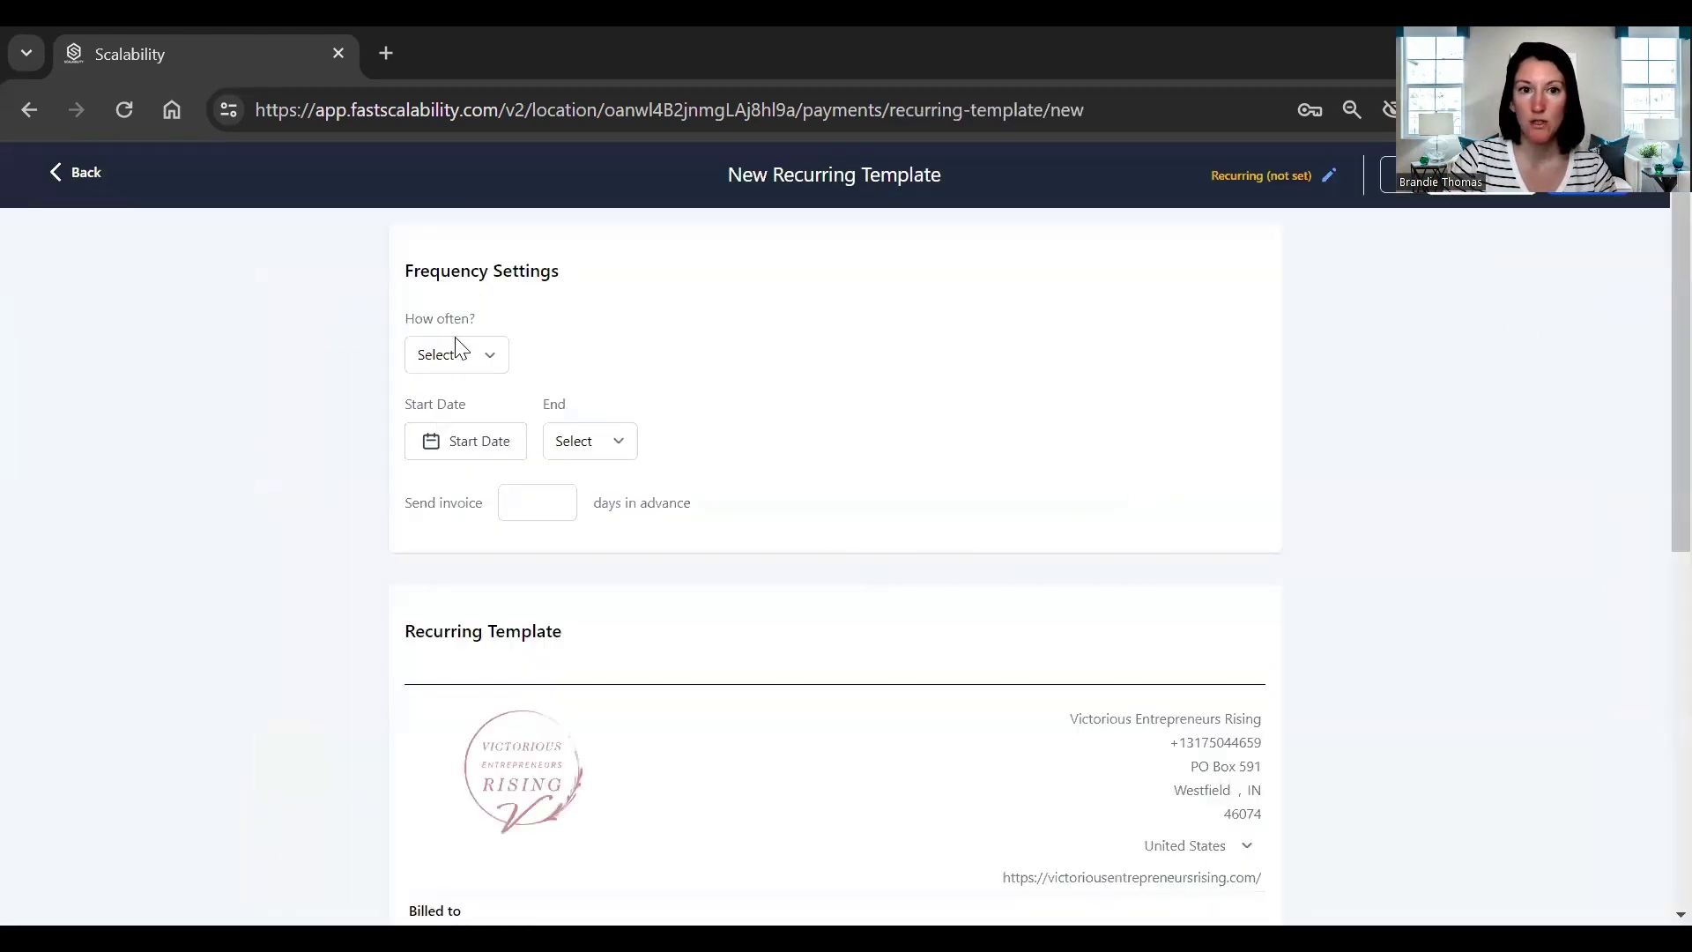
Examine the recurring template's frequency, start date, end and advance-sending options and its invoice layout, and leave the template without saving
click(451, 362)
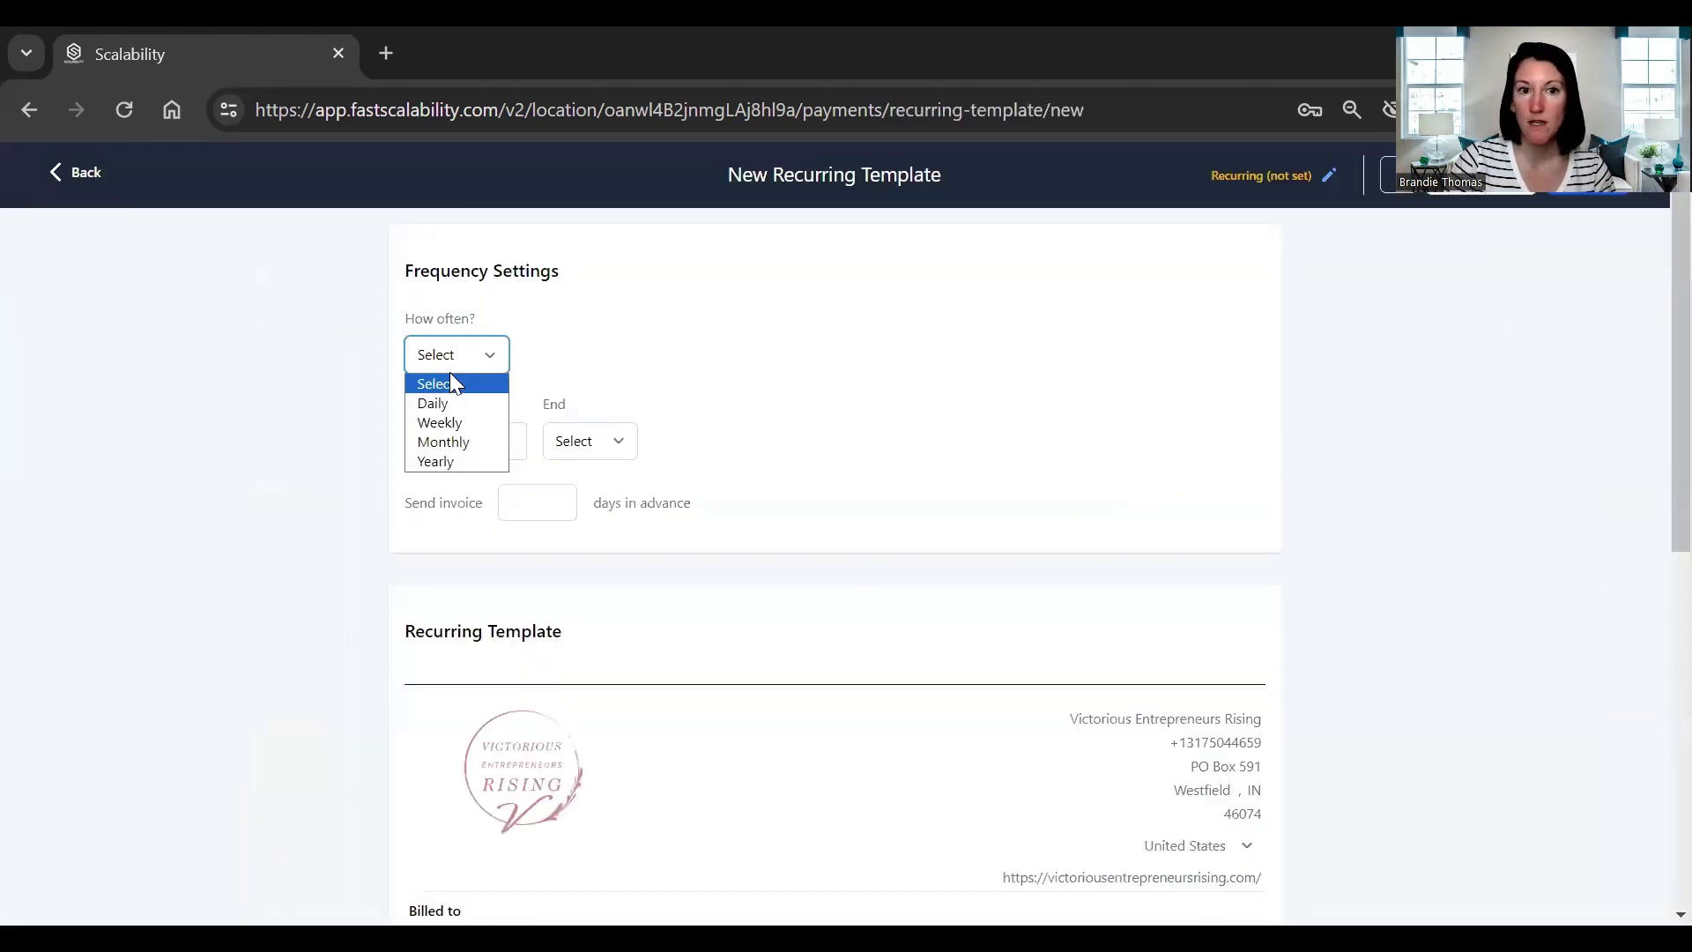
click(529, 441)
click(475, 445)
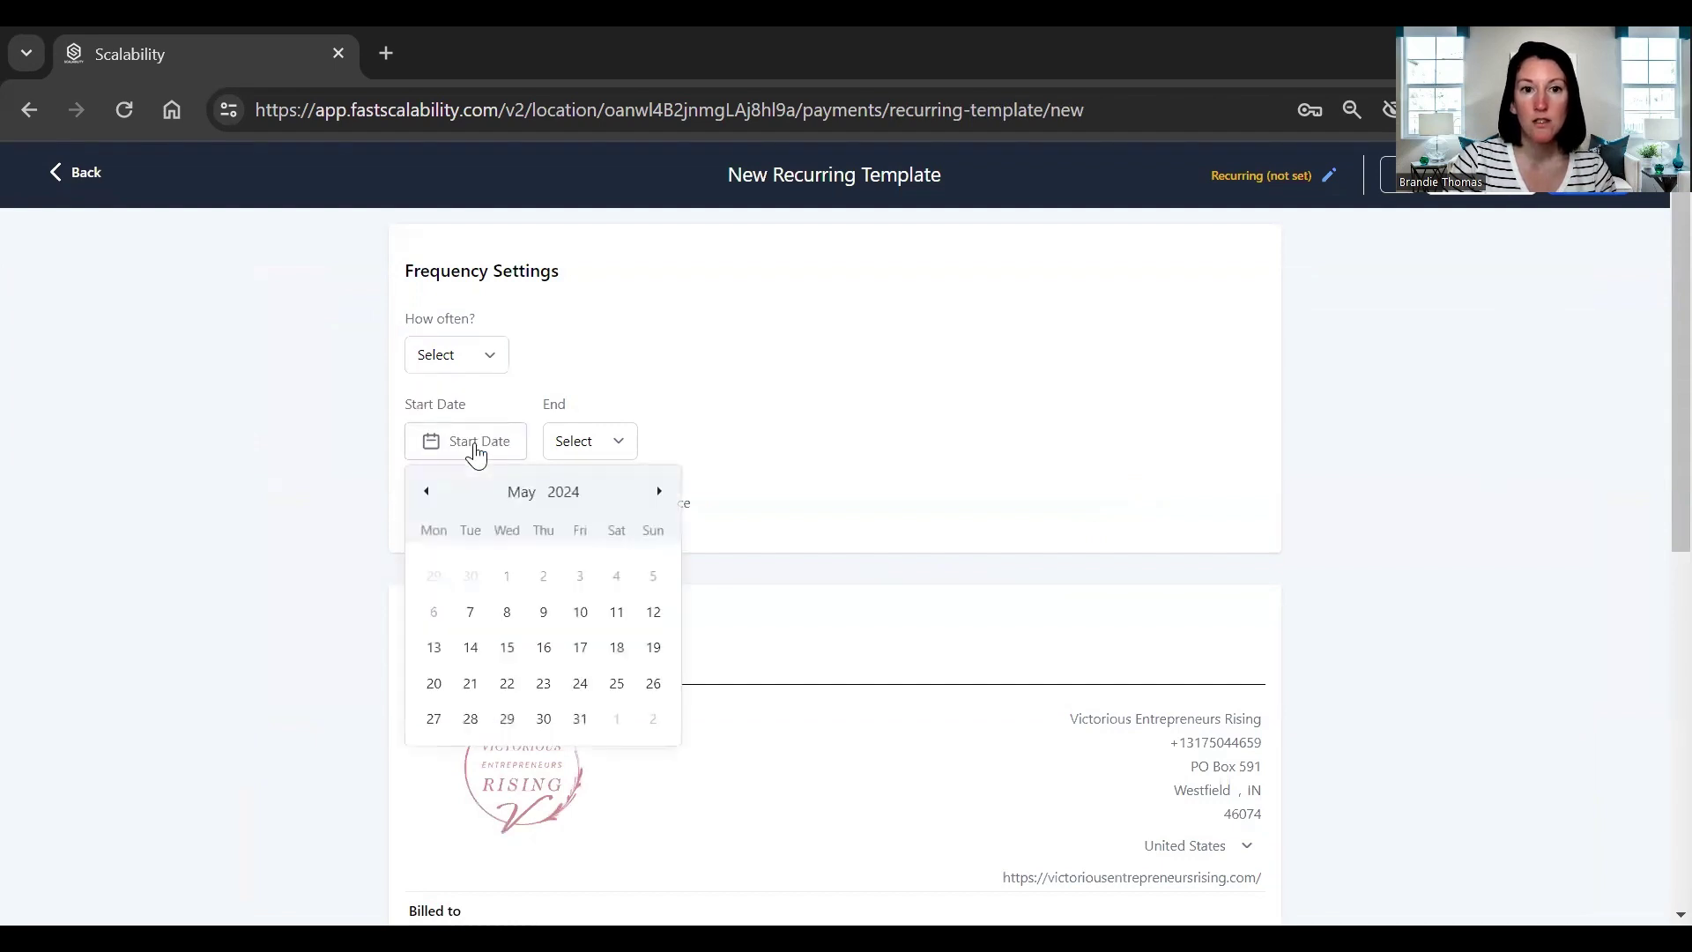
click(616, 443)
click(532, 516)
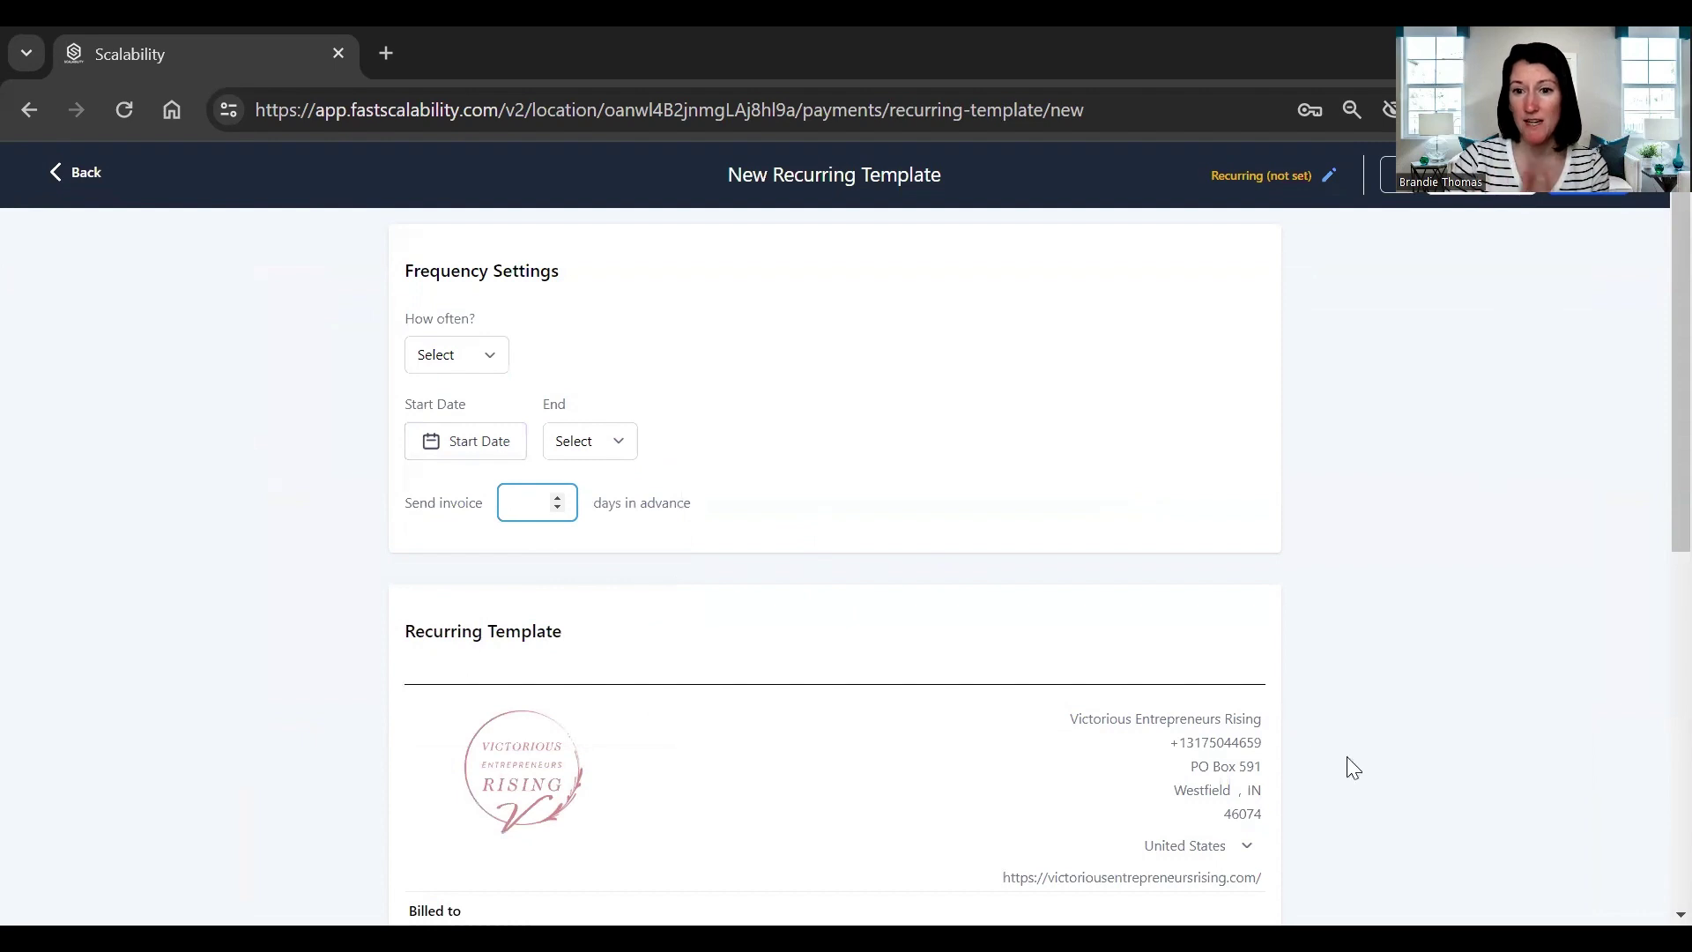
scroll(1648, 483, down, 5)
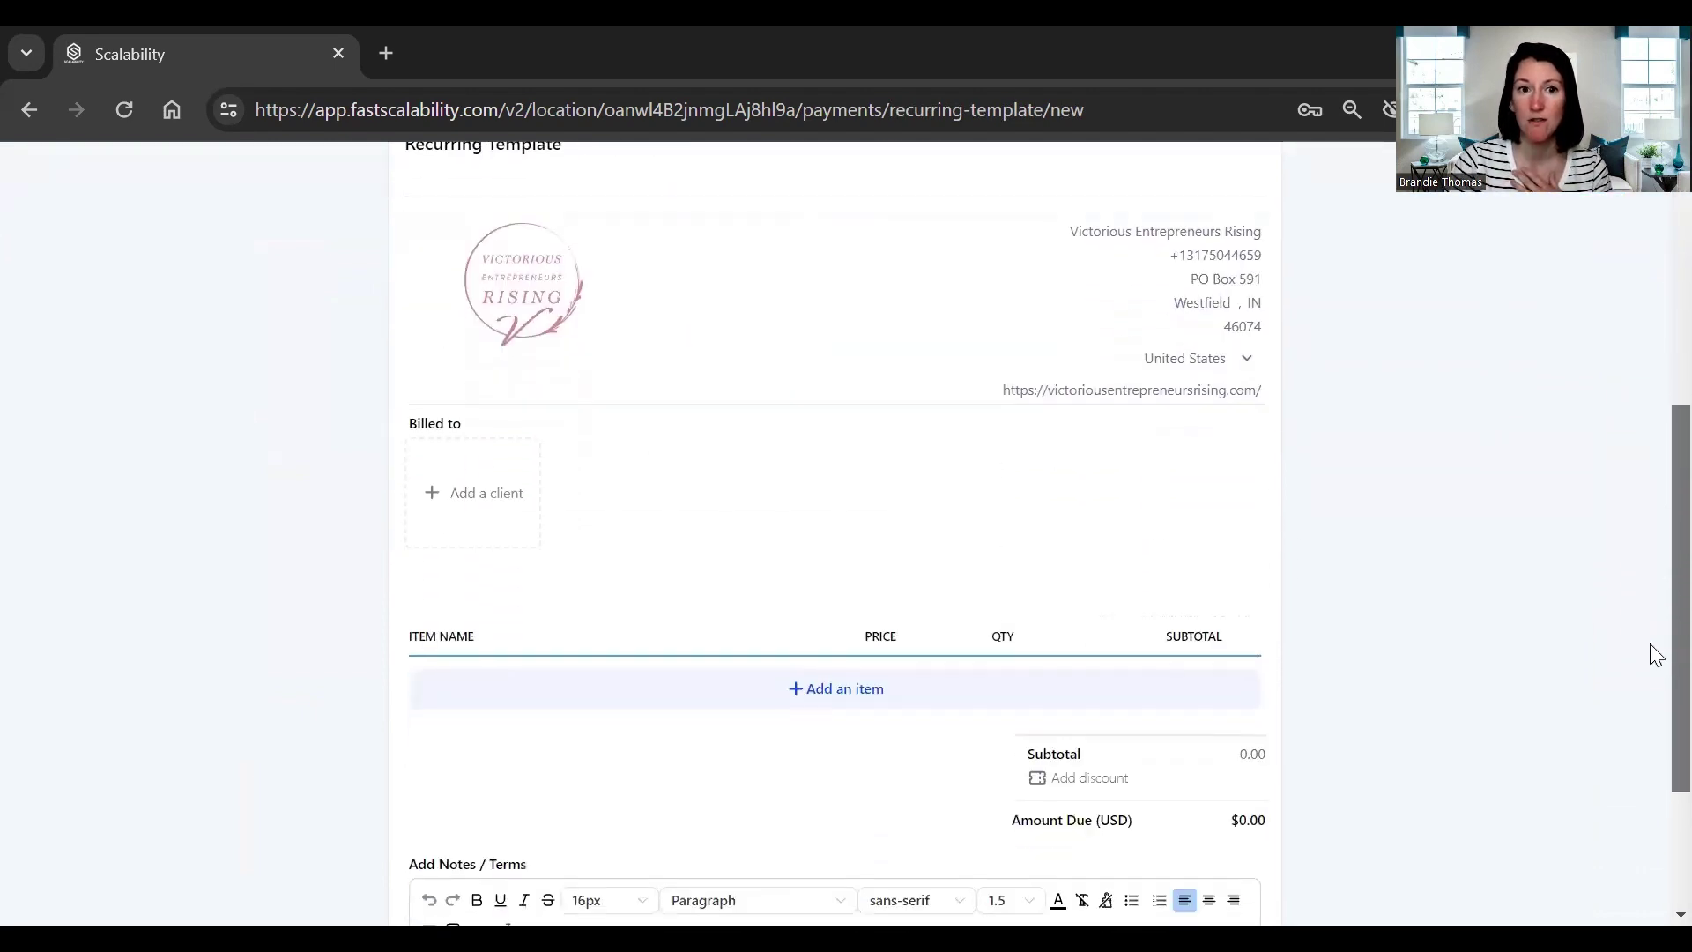
scroll(1653, 740, down, 3)
scroll(1656, 639, up, 8)
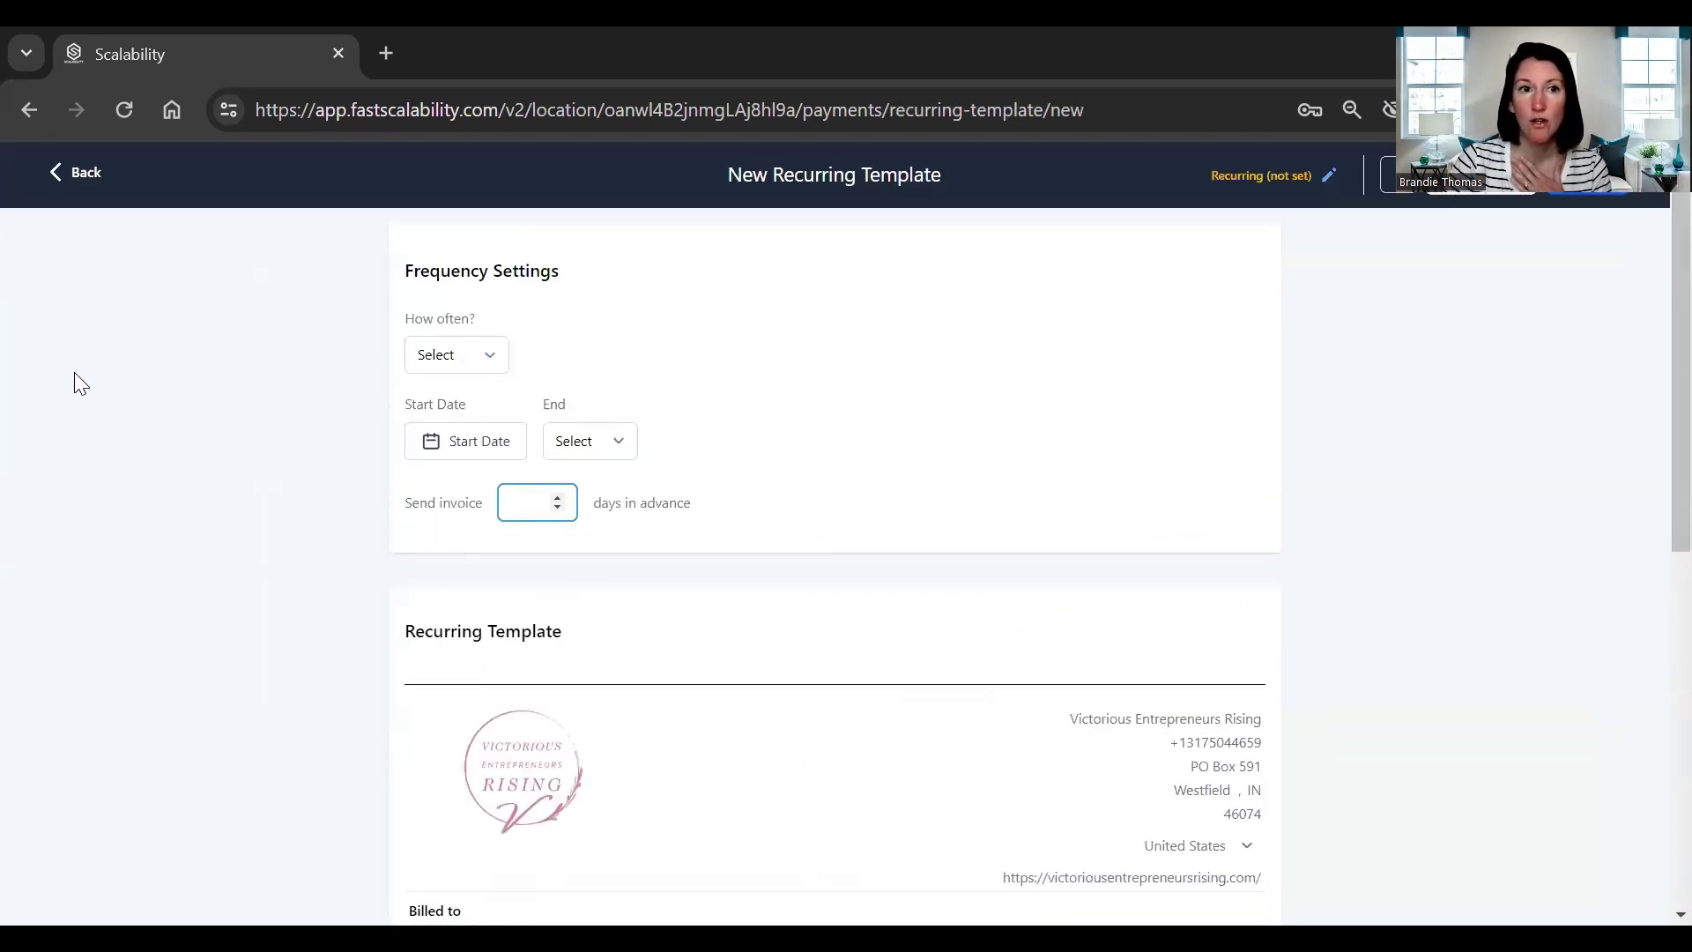
click(88, 171)
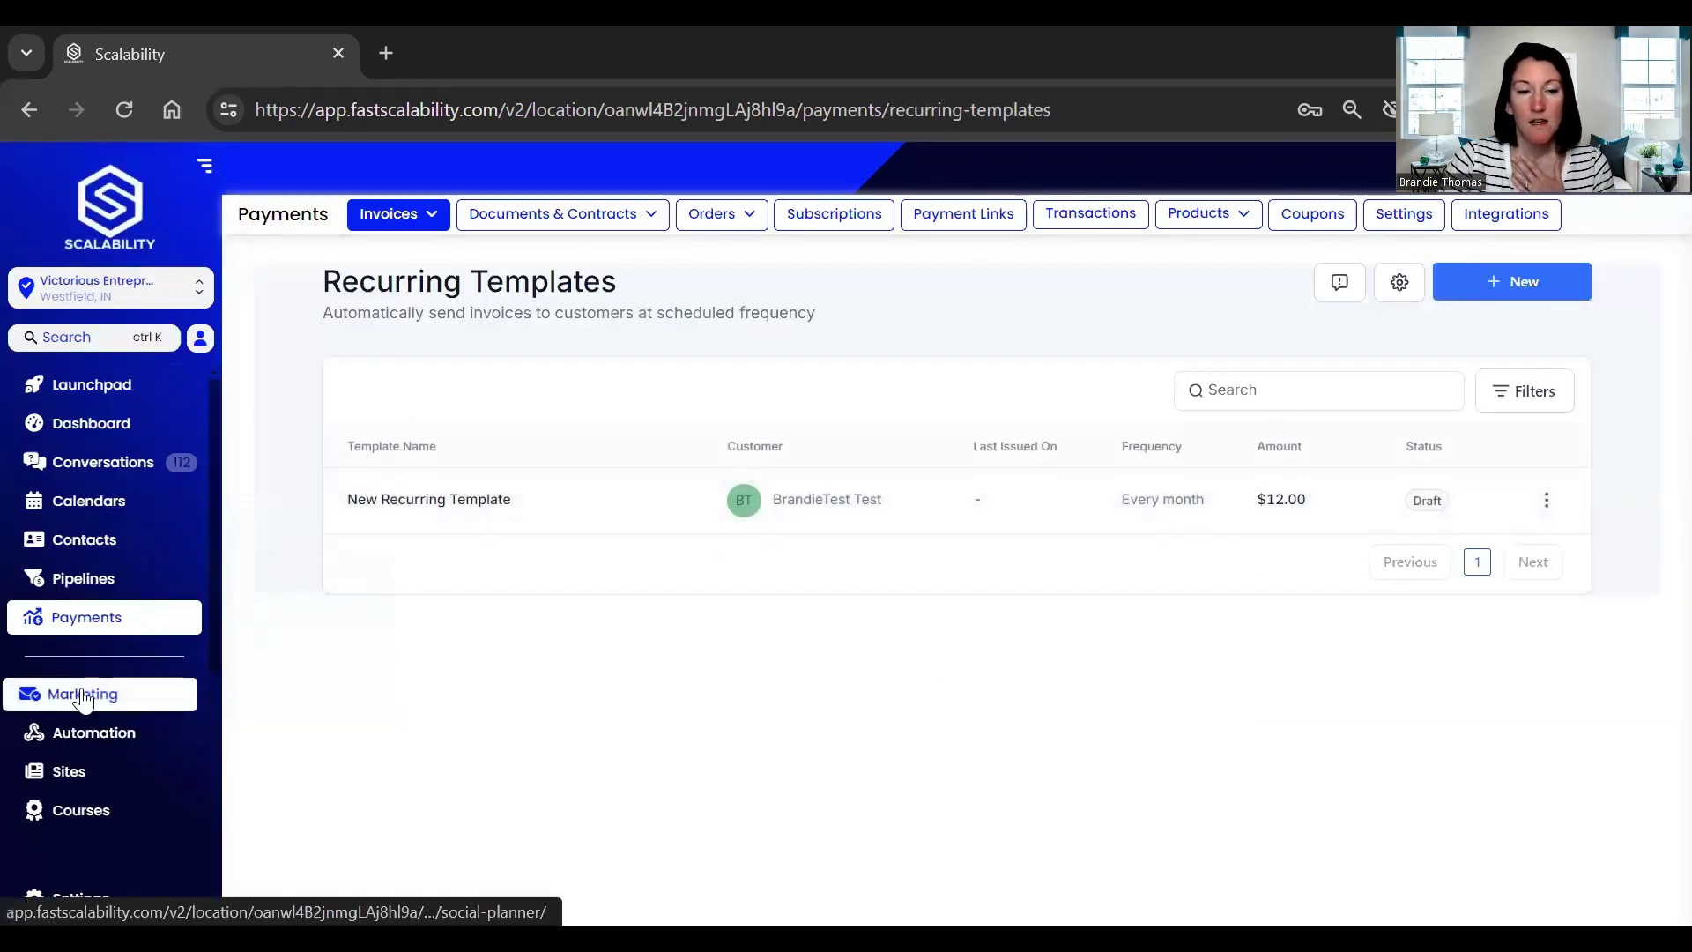
Open the Marketing area's Social Planner and view its Emails and Affiliate Manager options
click(199, 694)
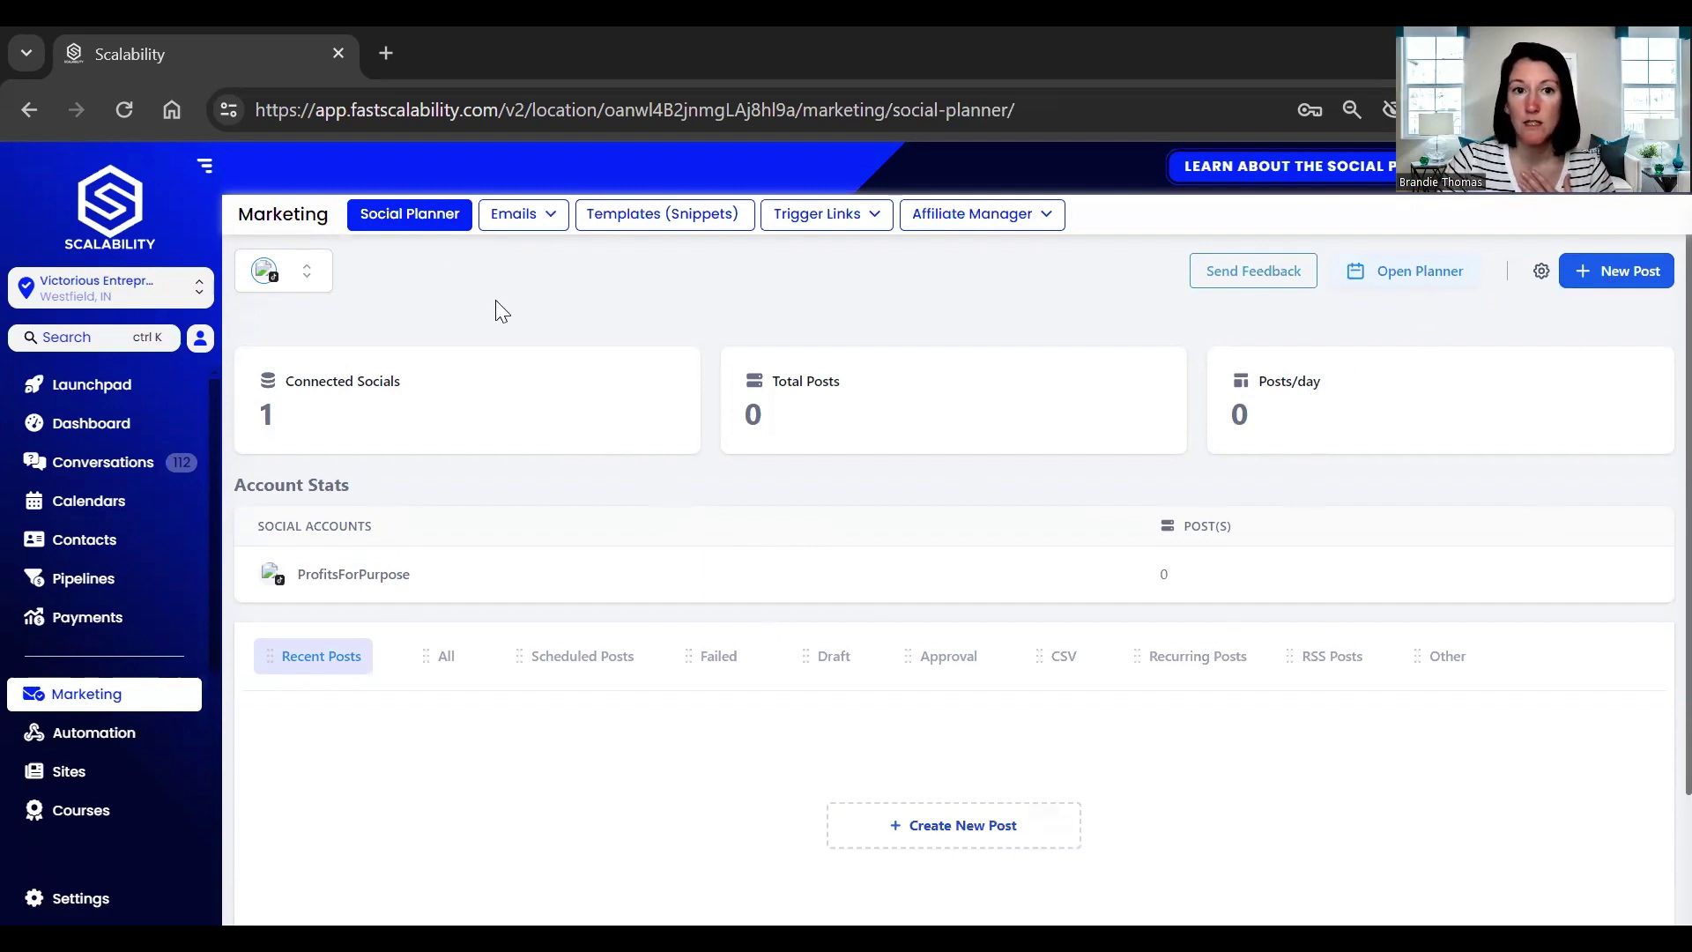
click(529, 215)
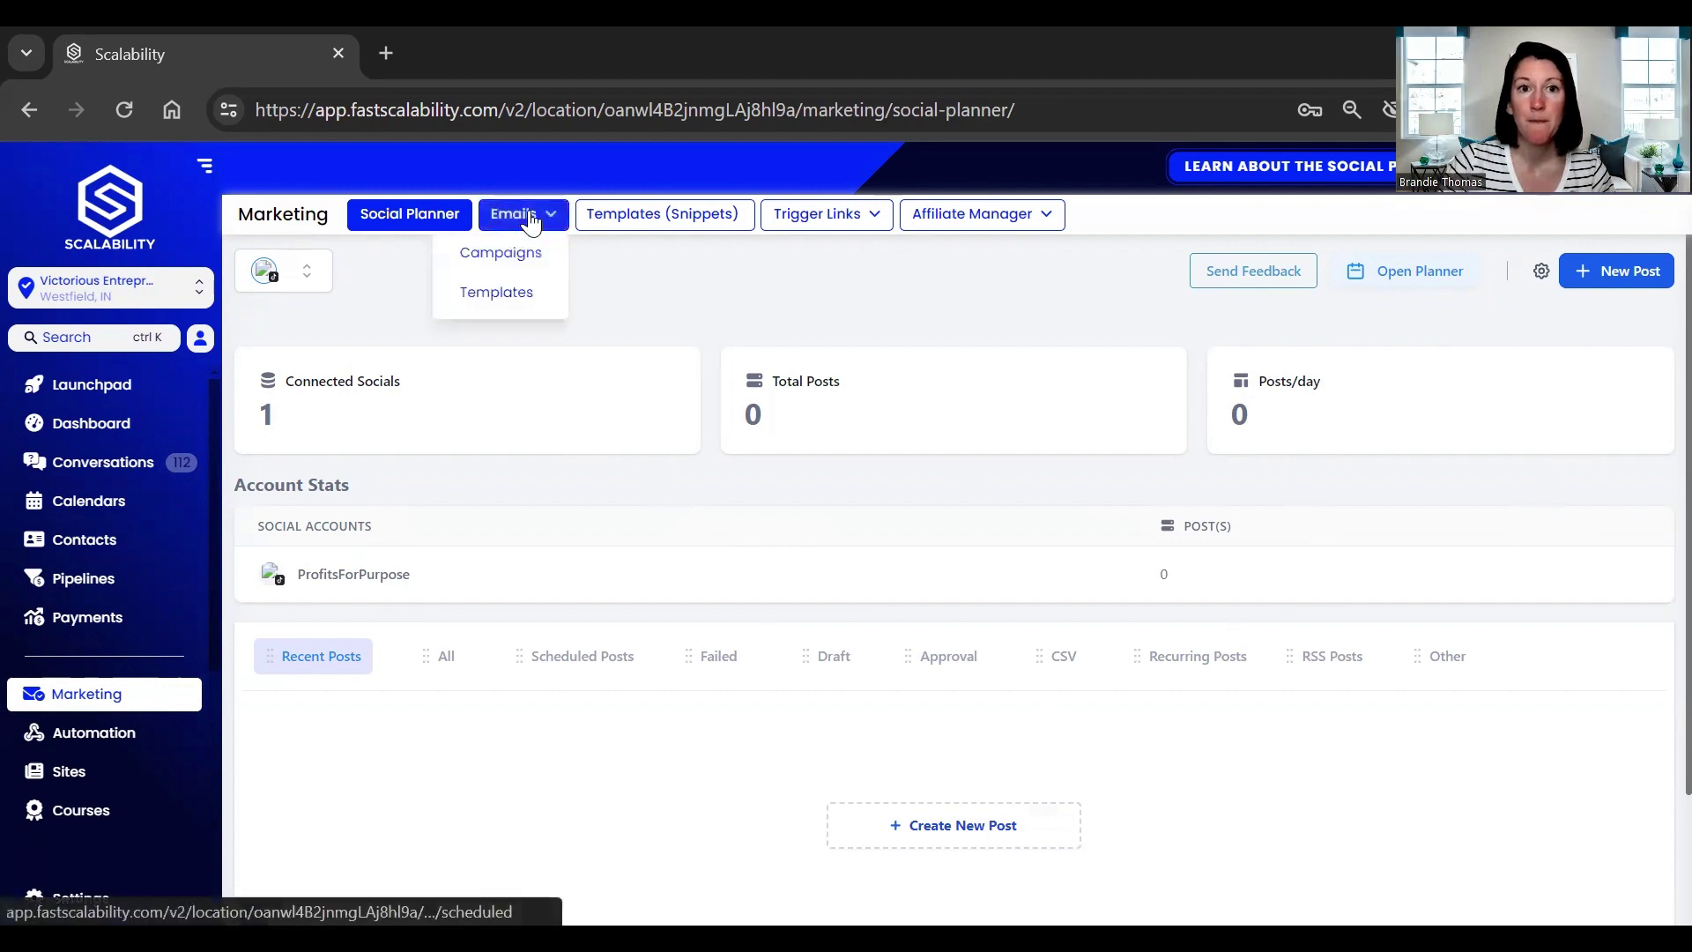
click(531, 263)
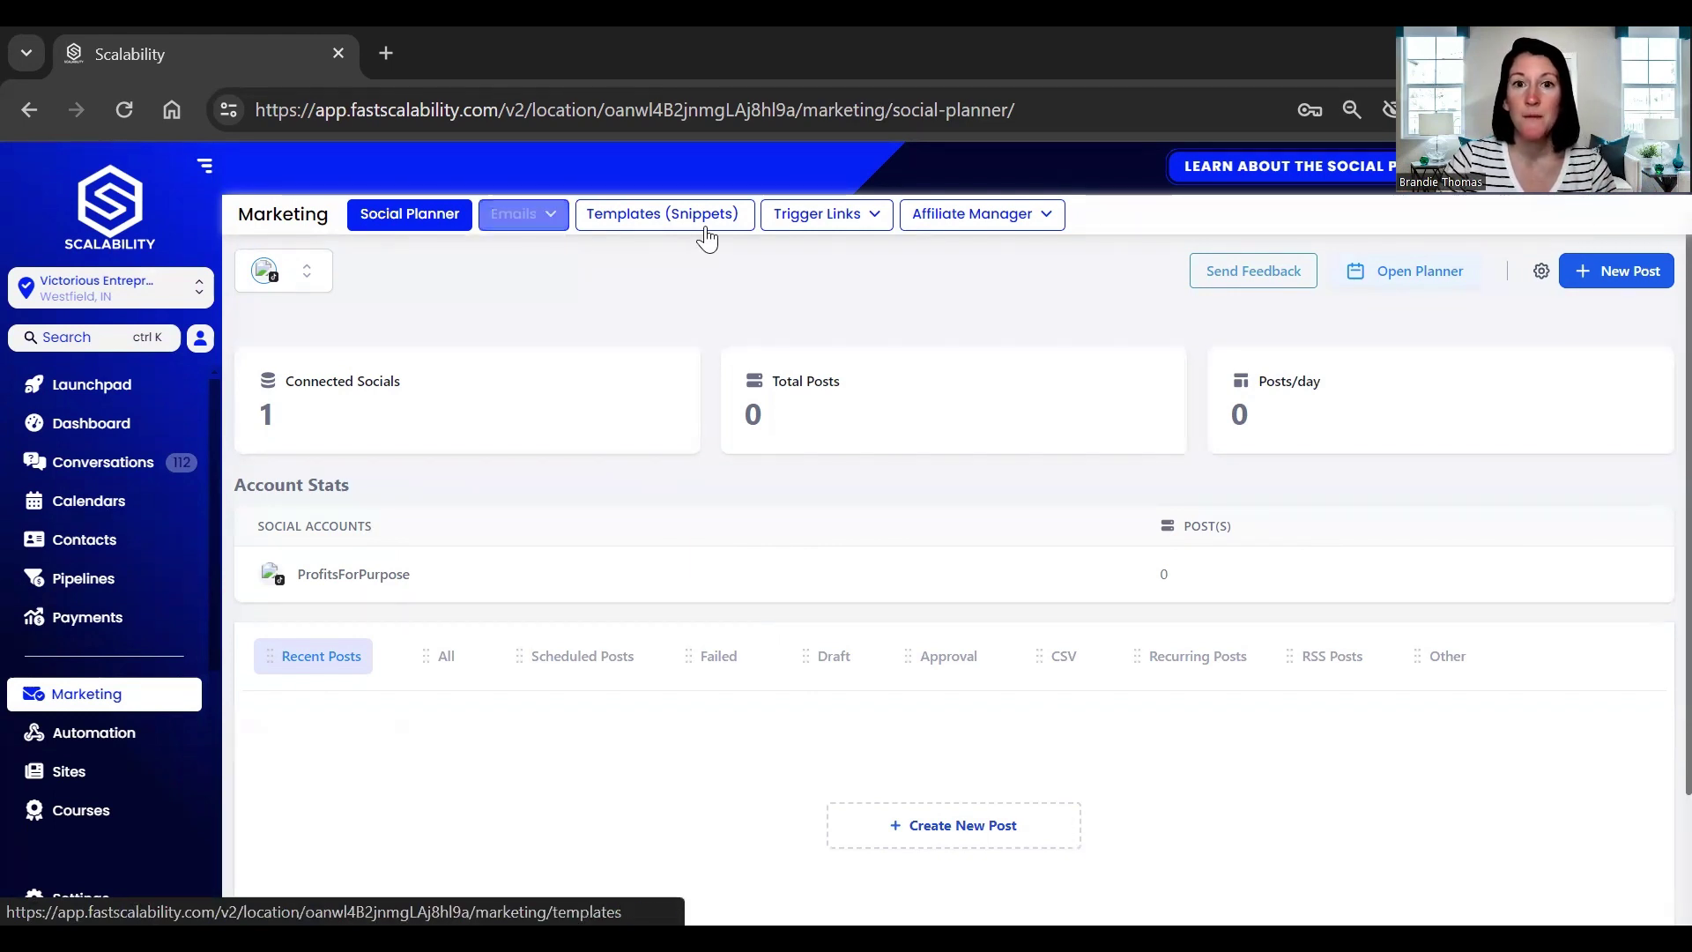
click(973, 215)
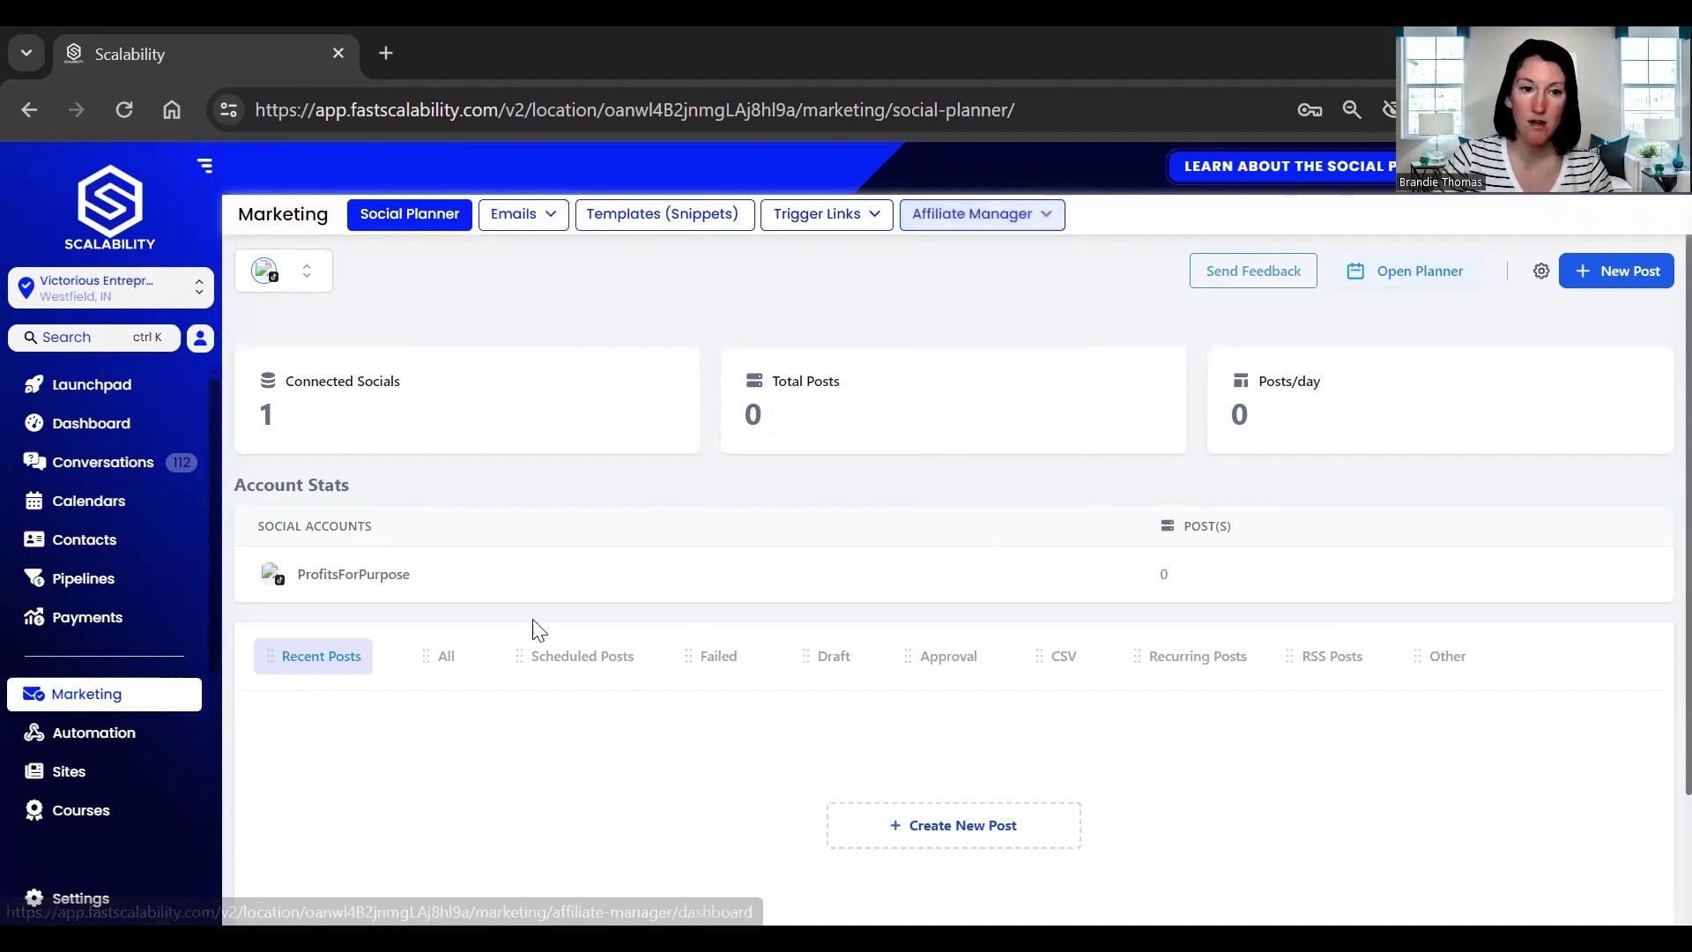
Open the Coffee and Collab Workflow from the Automation workflow list and view its trigger and first actions
click(76, 744)
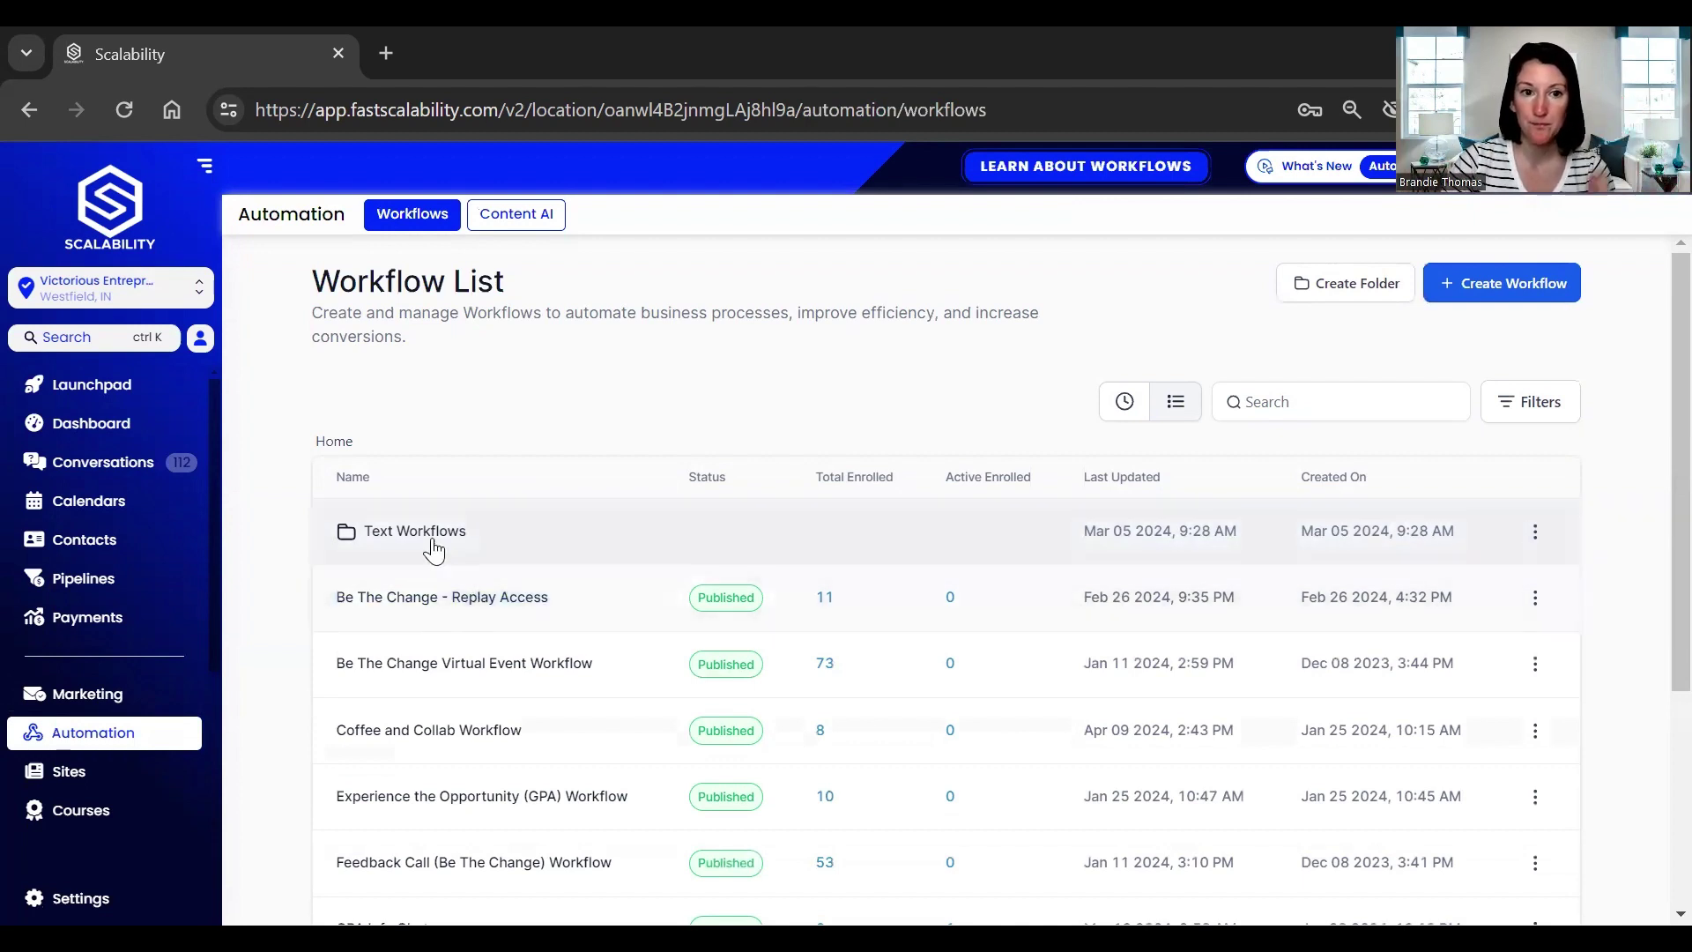
click(401, 728)
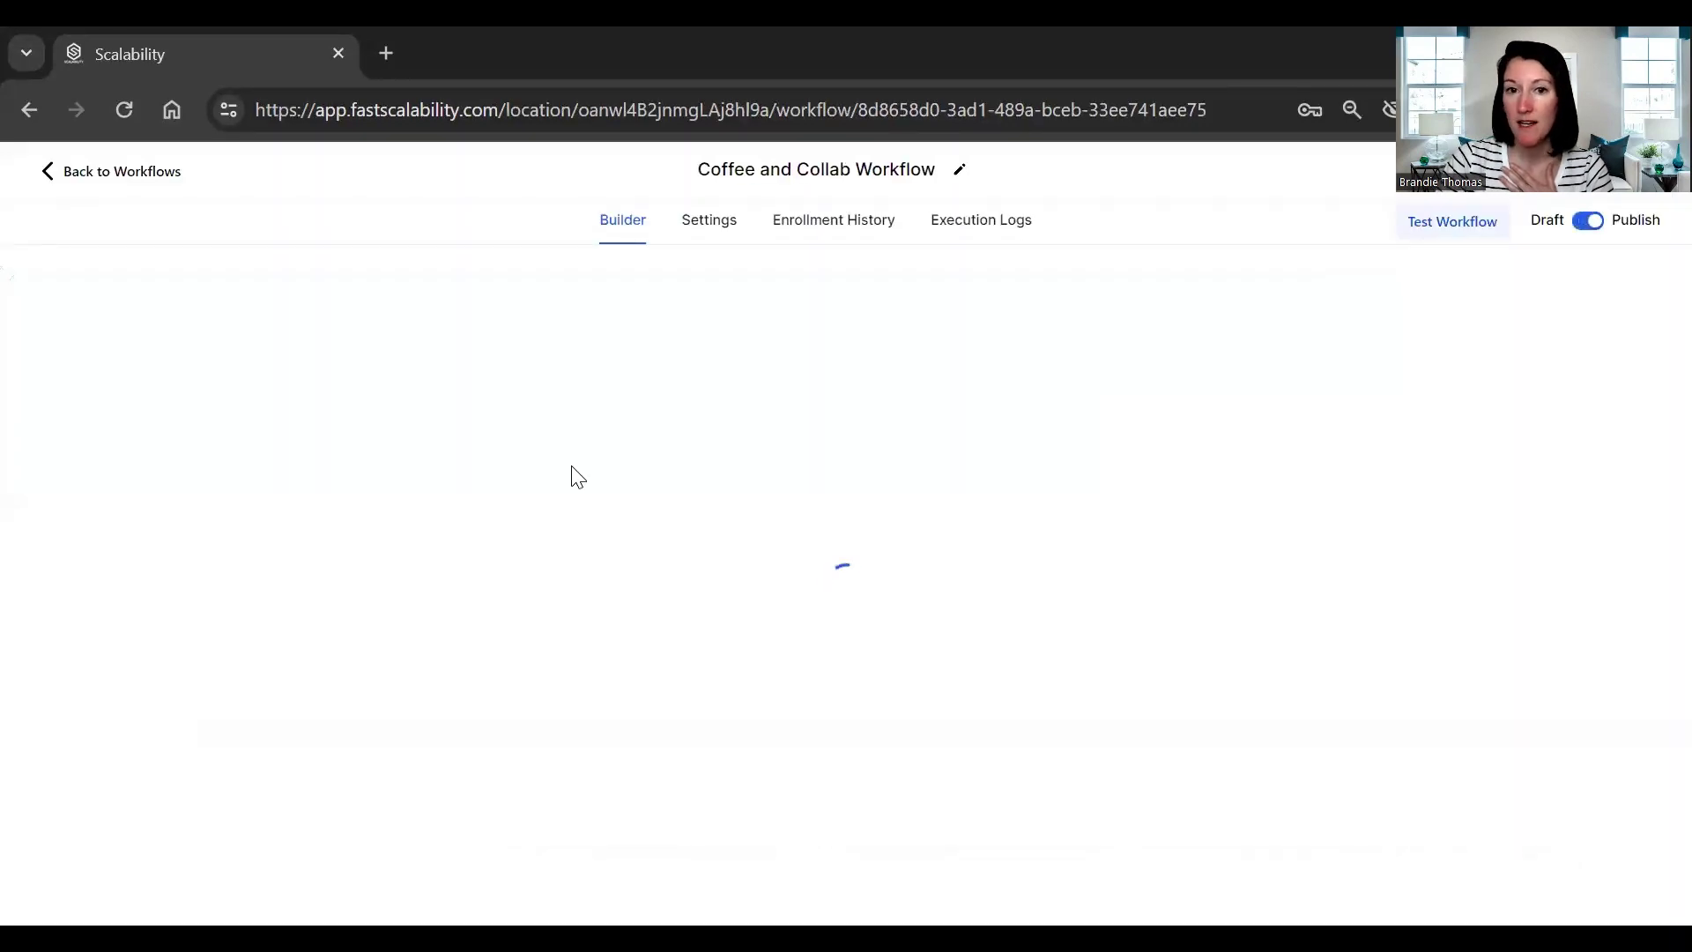
scroll(1373, 512, up, 3)
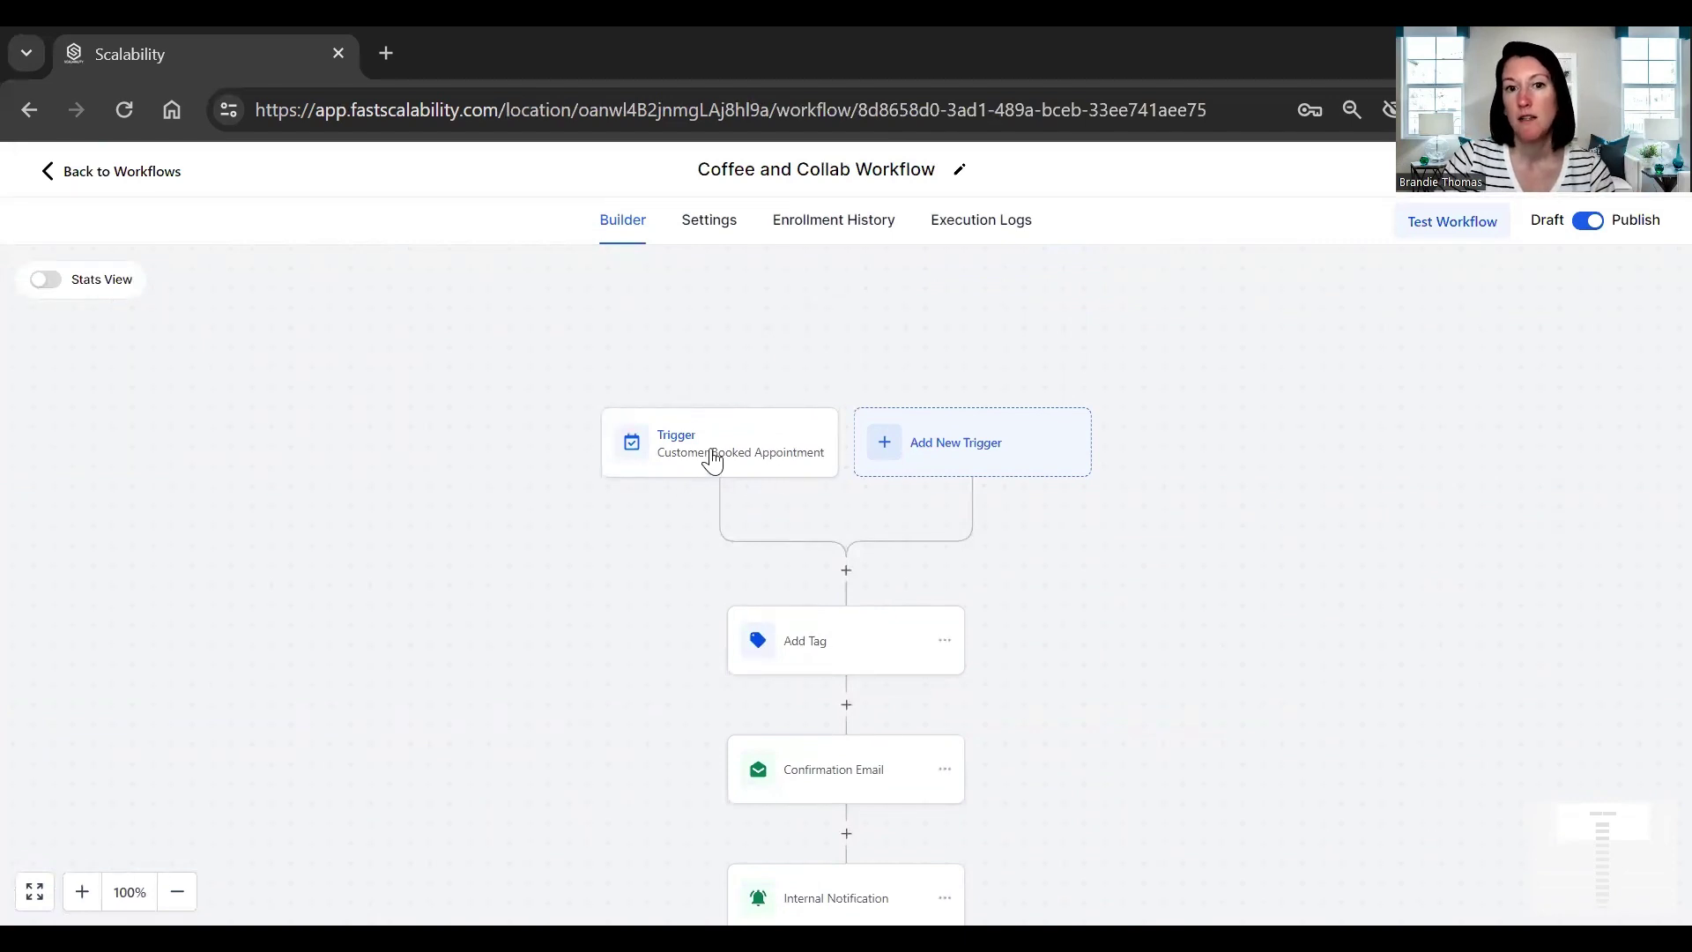
drag(1179, 725, 1174, 424)
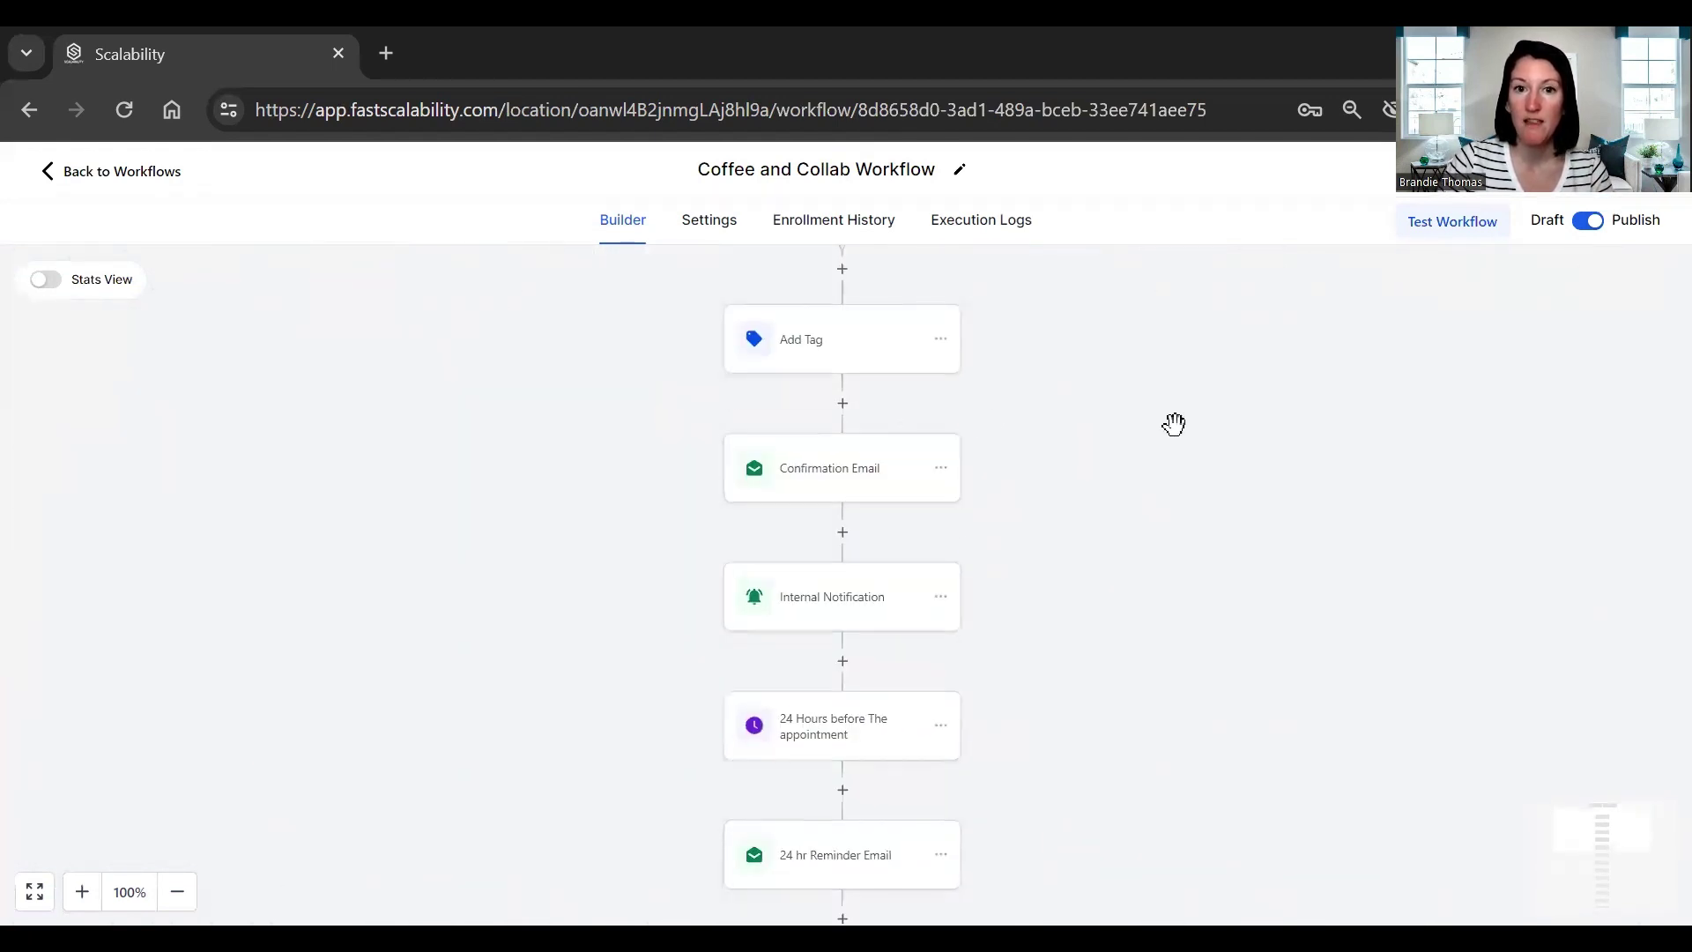
Inspect the settings of the Add Tag, Internal Notification and 24 Hours before The appointment actions, and close them
click(851, 355)
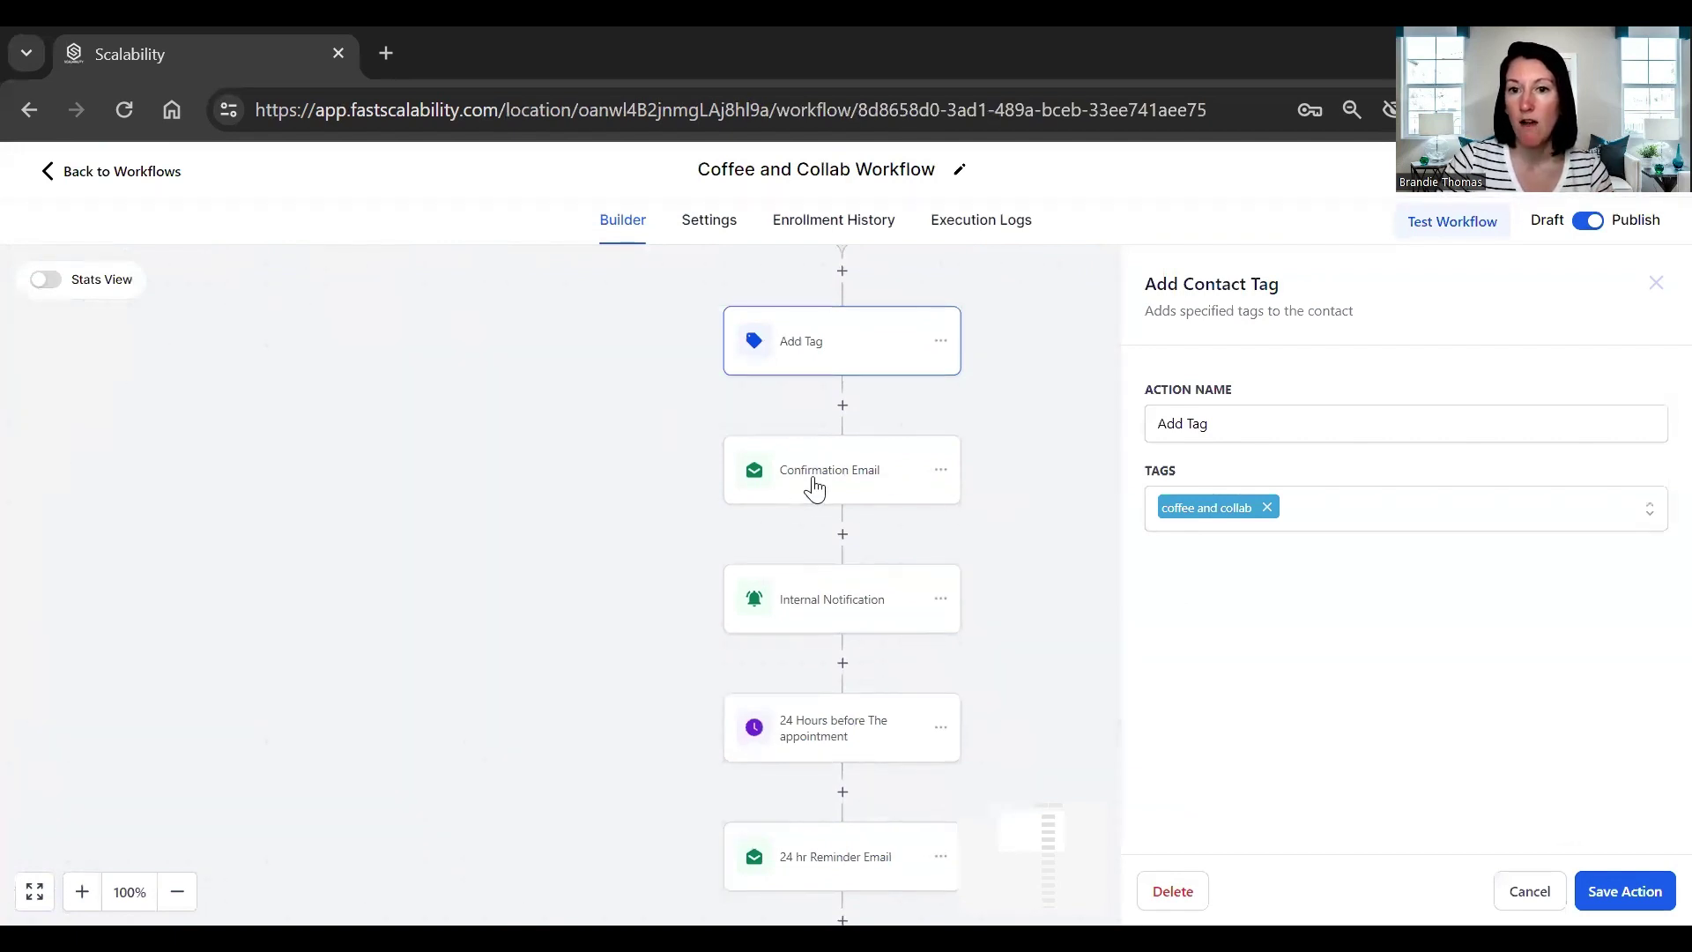
click(822, 612)
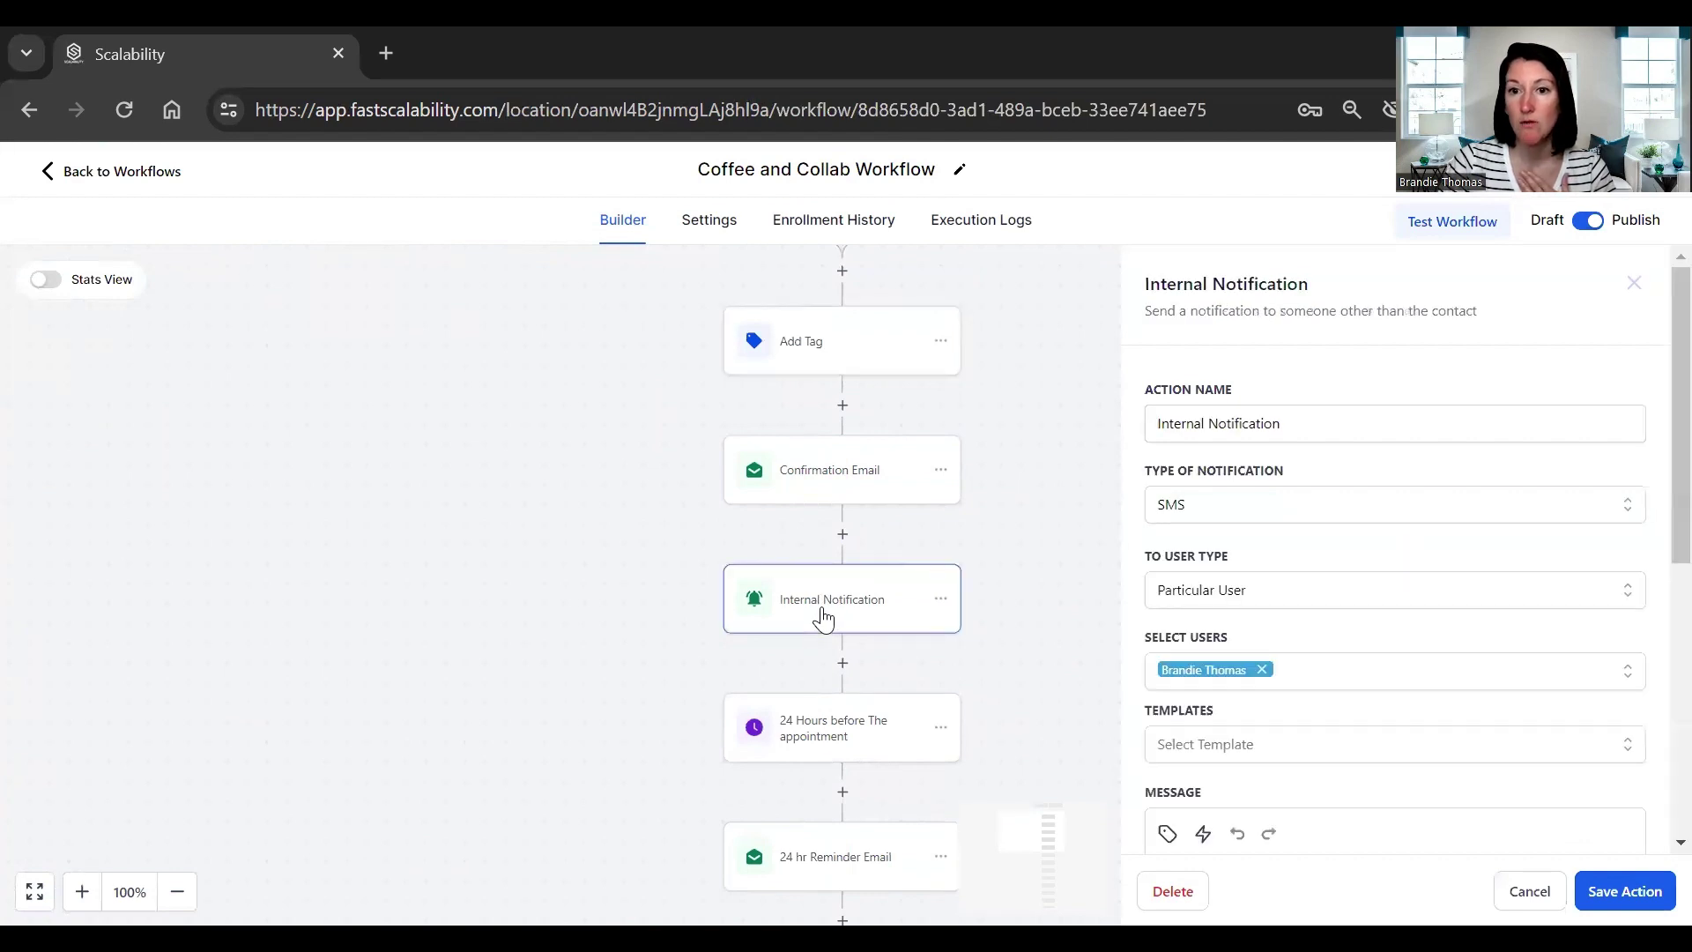
scroll(1651, 494, down, 5)
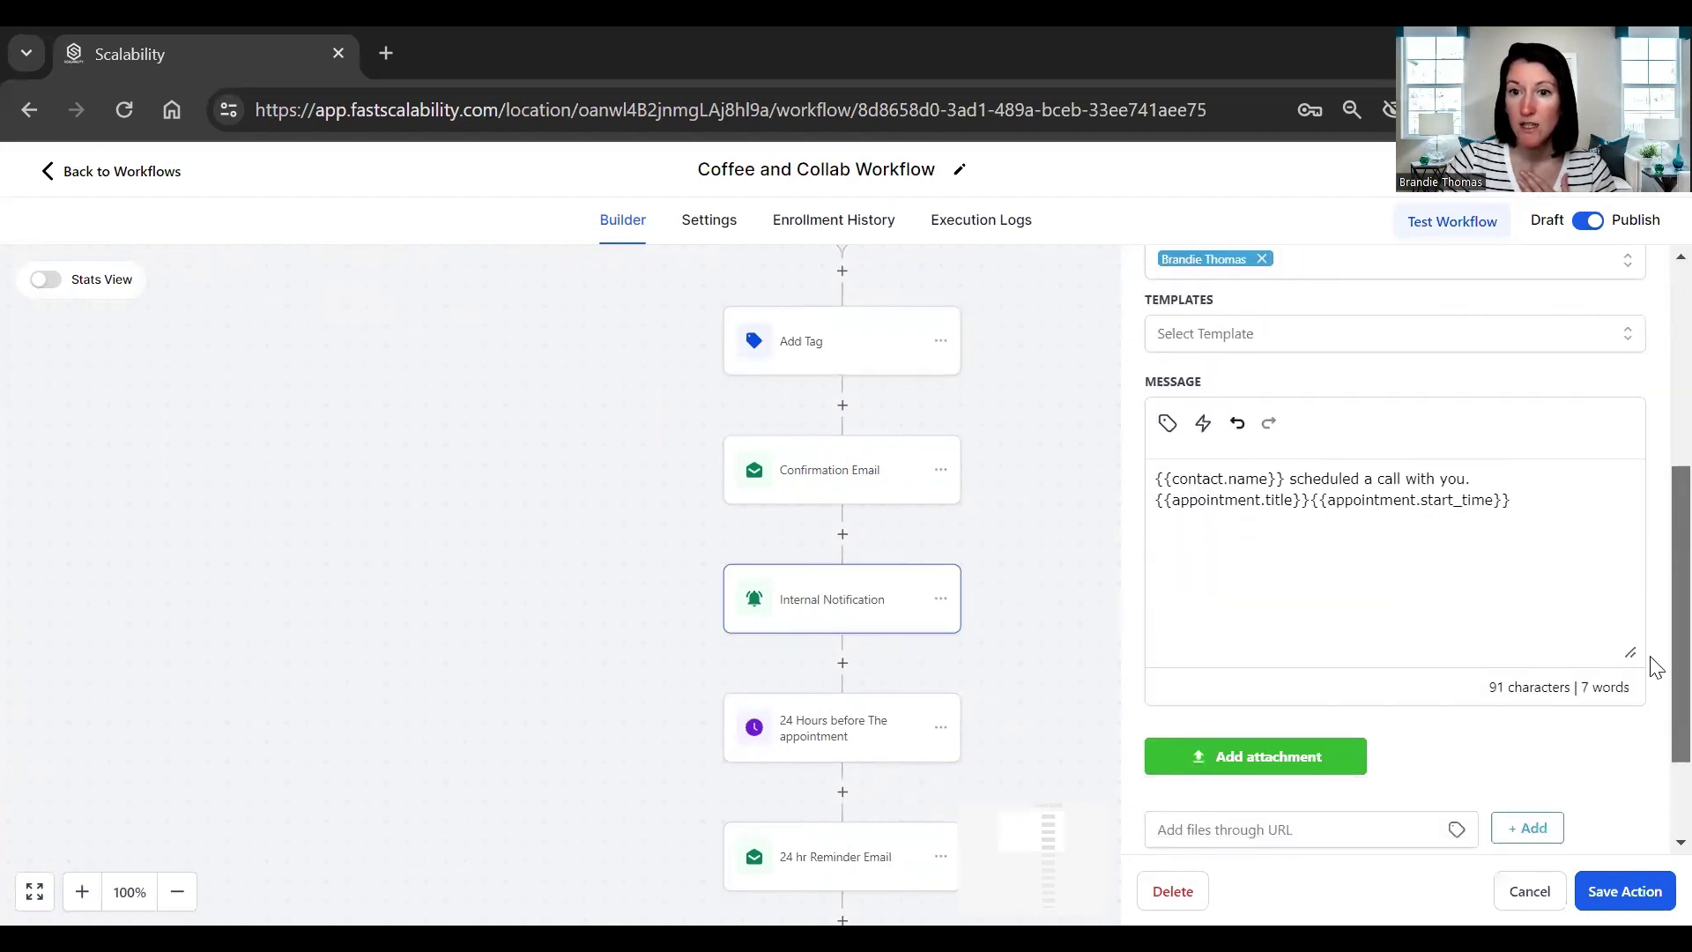
scroll(1655, 657, up, 1)
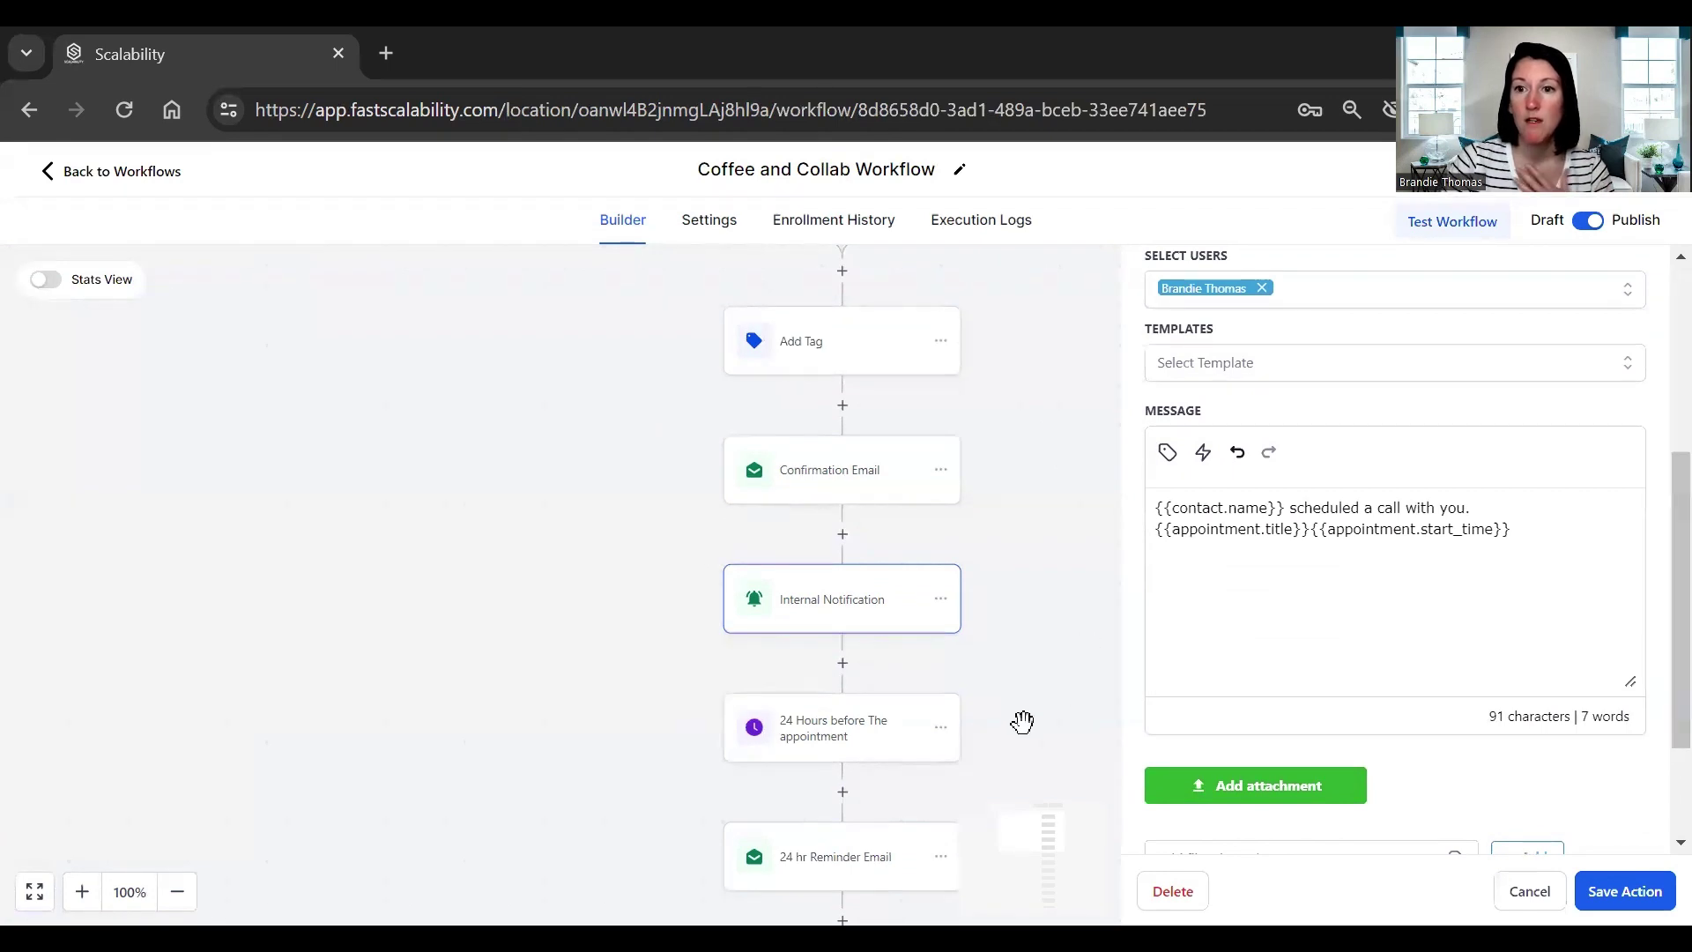
click(838, 748)
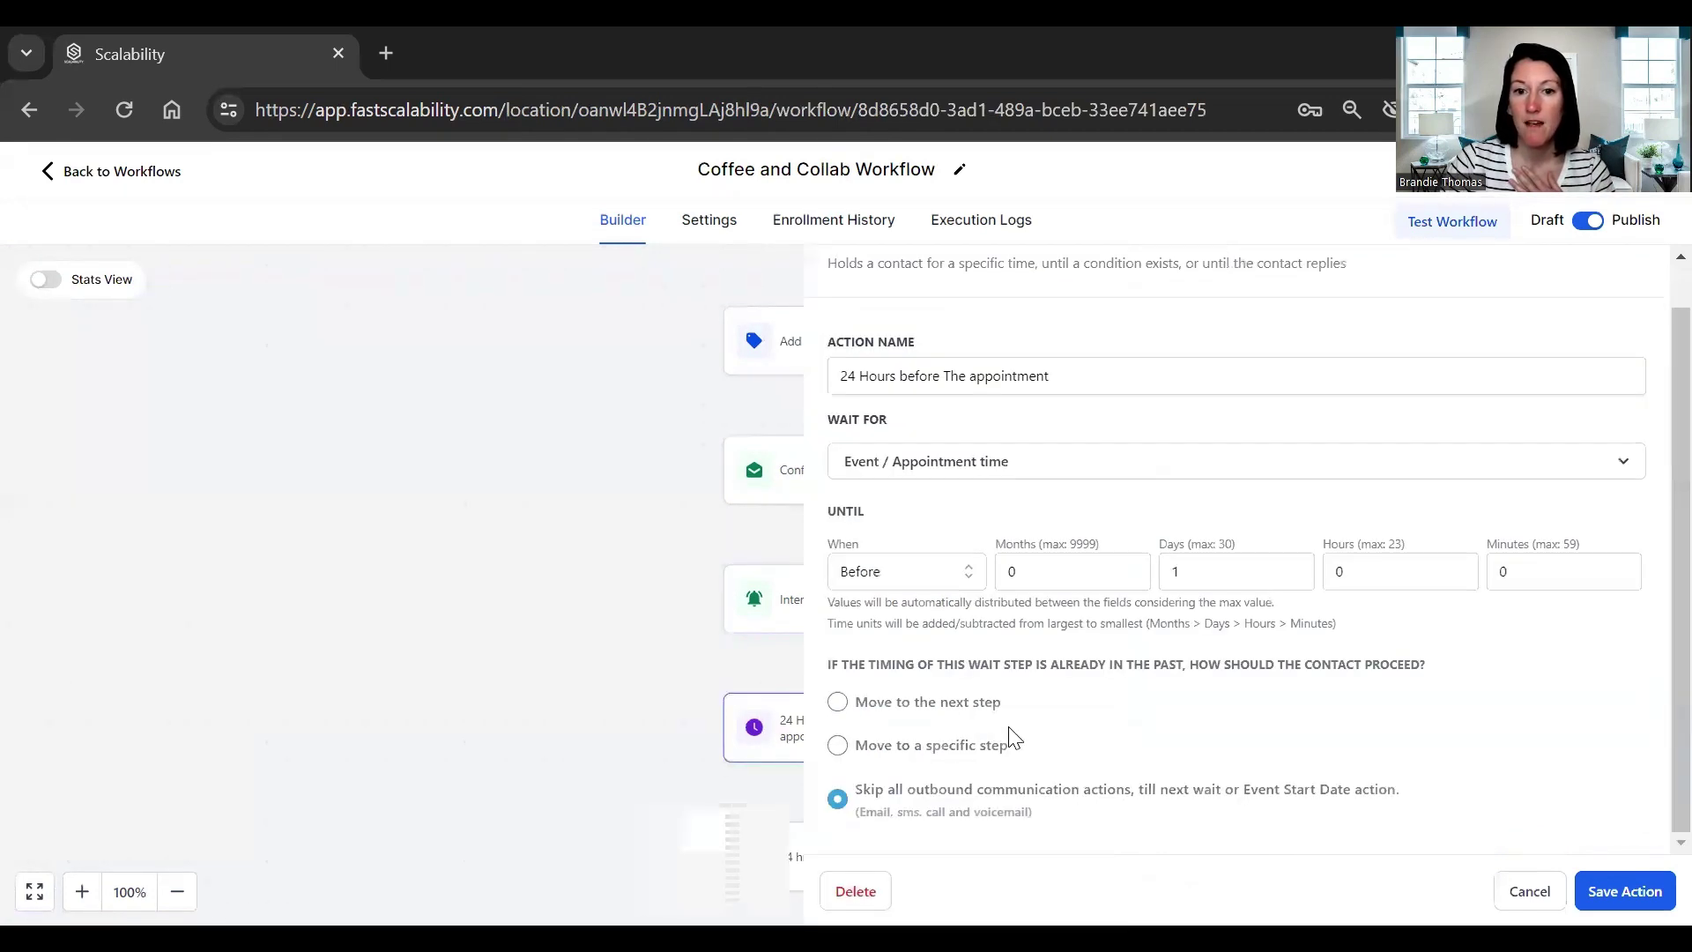
click(1613, 255)
Examine the remaining wait, reminder email, reminder SMS and notification actions through to the end of the workflow
drag(1139, 693, 1132, 348)
drag(1049, 623, 1045, 562)
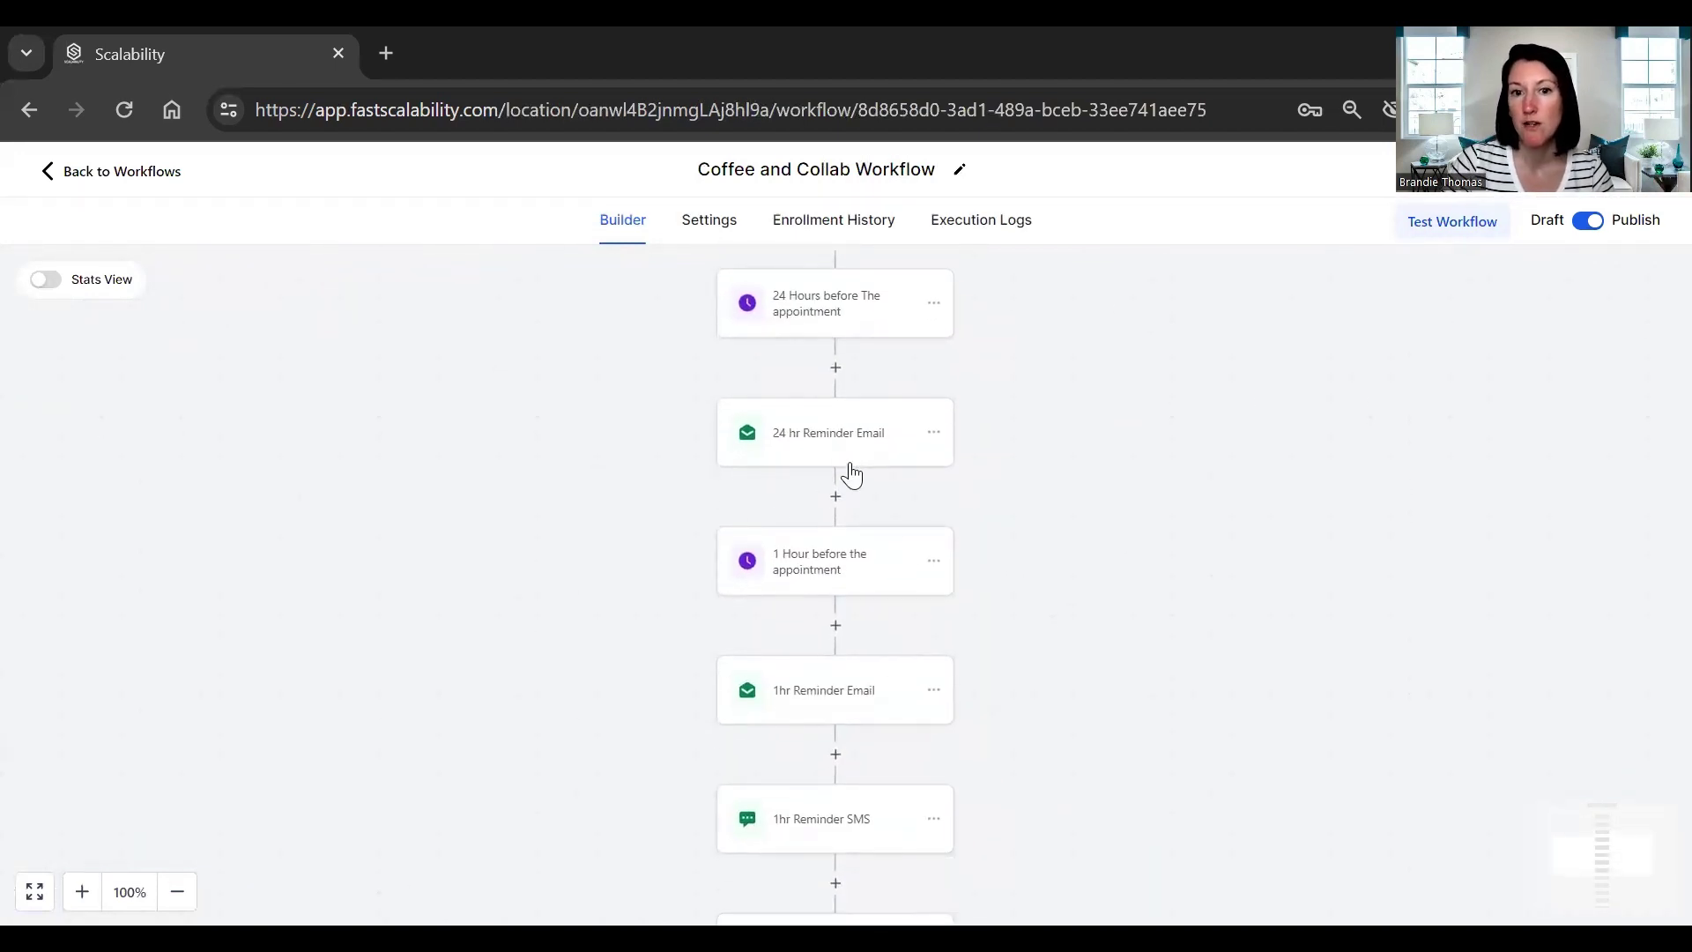
drag(1039, 777, 1016, 503)
drag(1013, 754, 1035, 540)
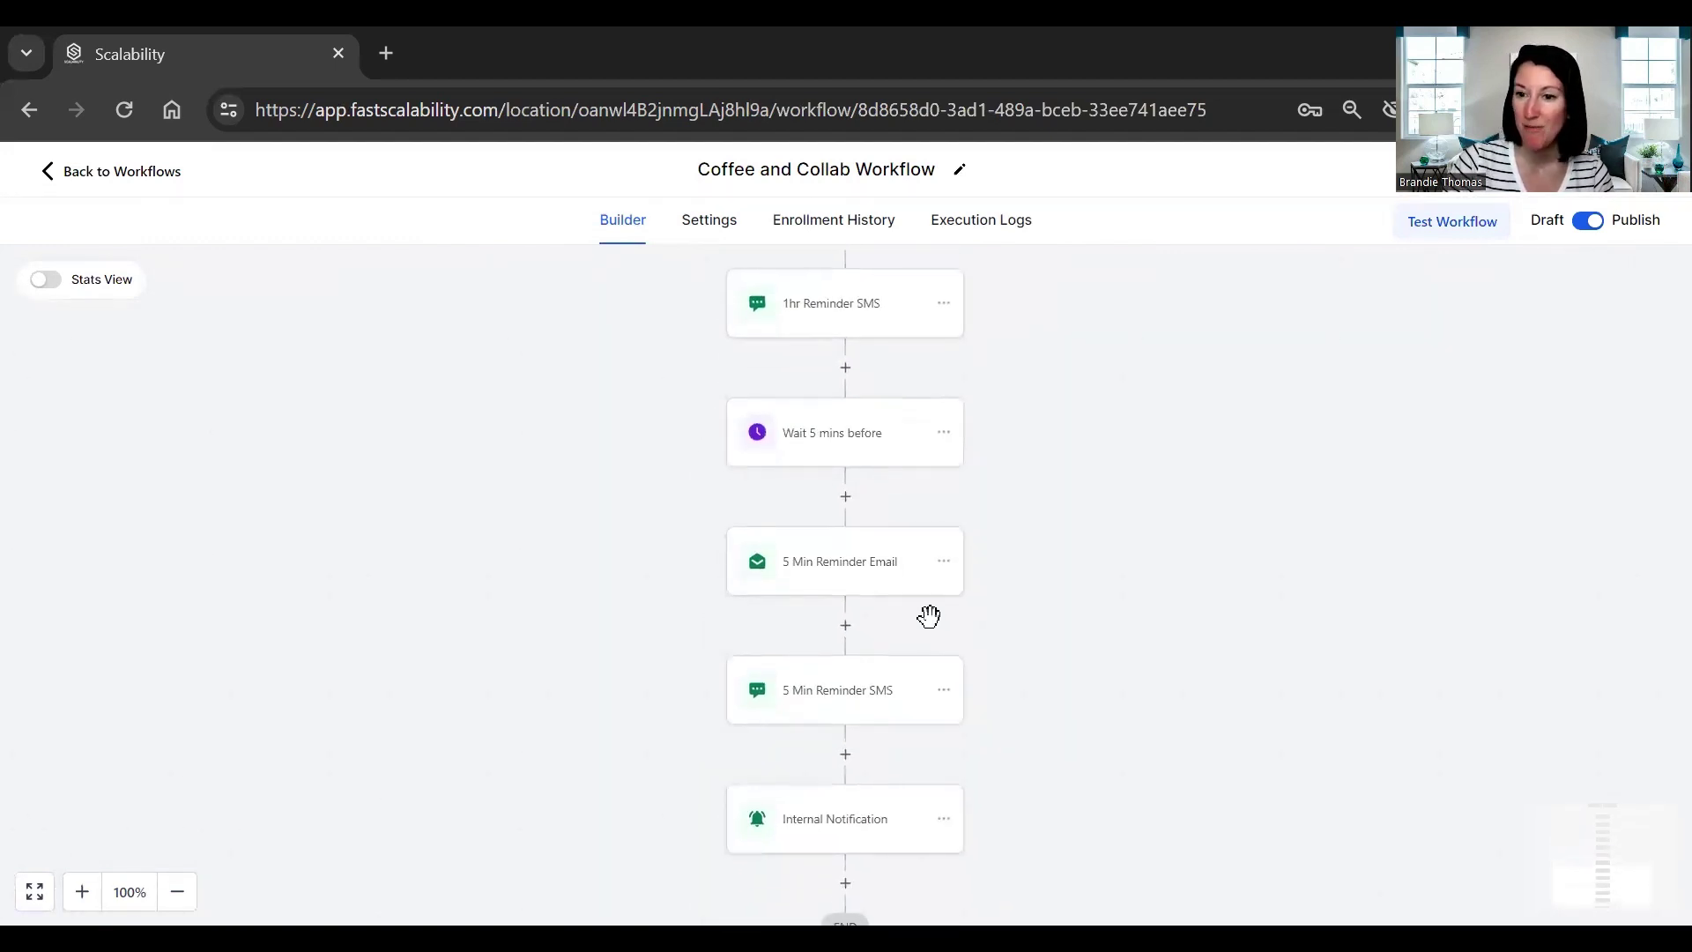
drag(1019, 682, 1012, 564)
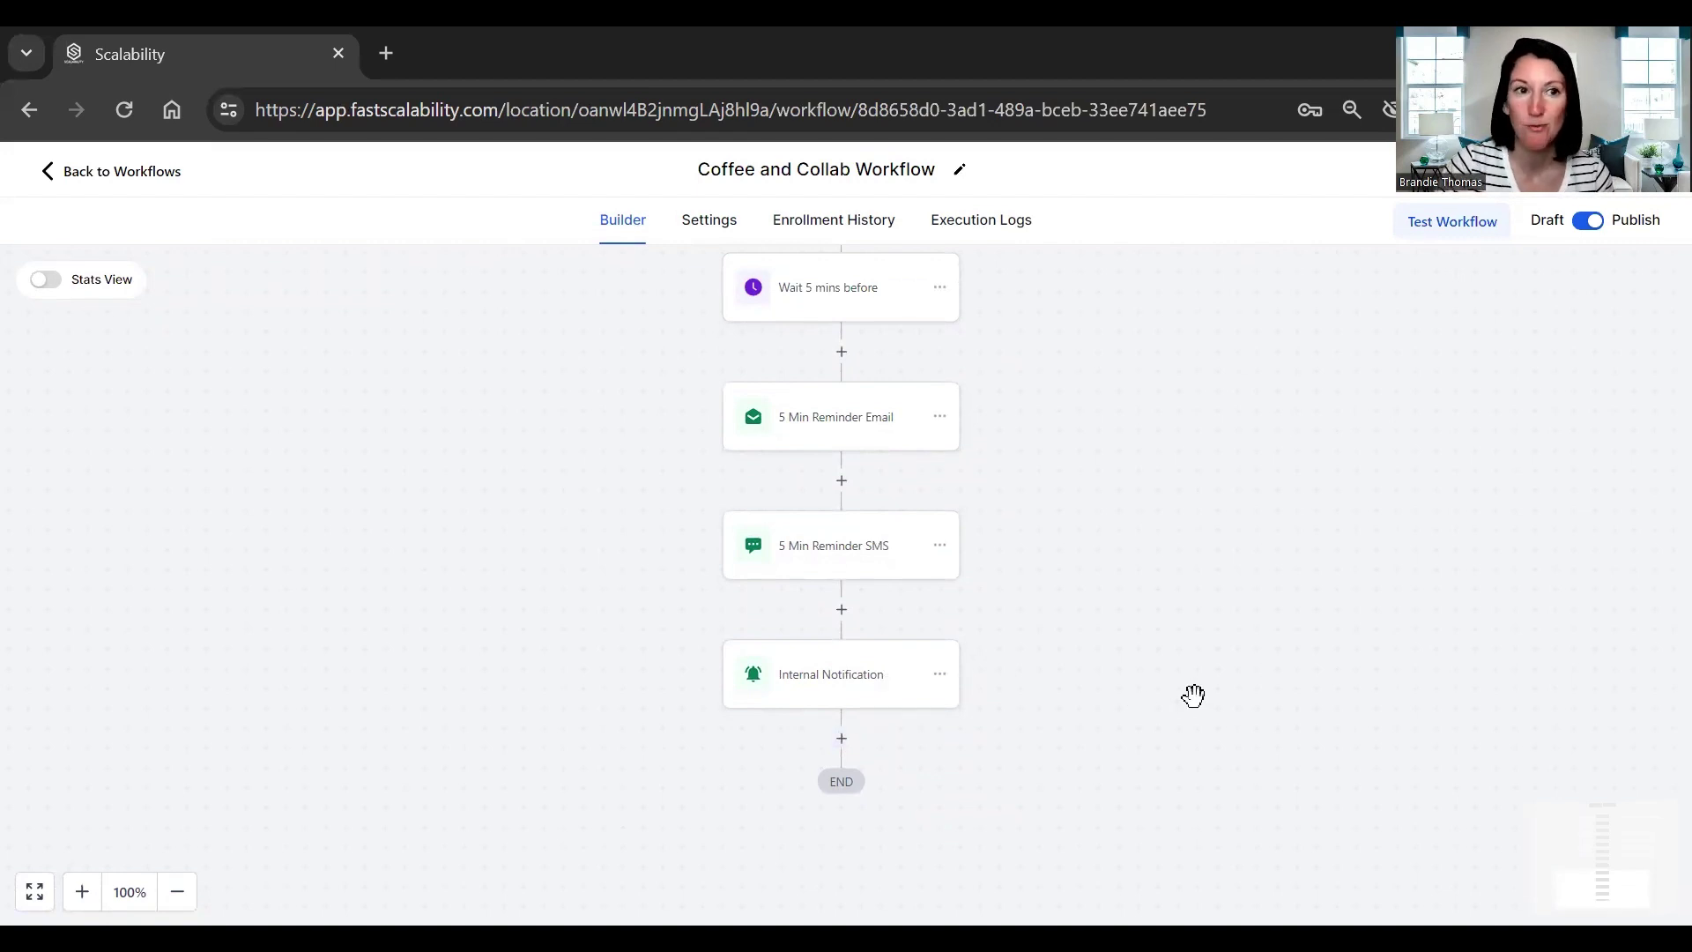
Return to the workflow list and look through the existing workflows
click(50, 183)
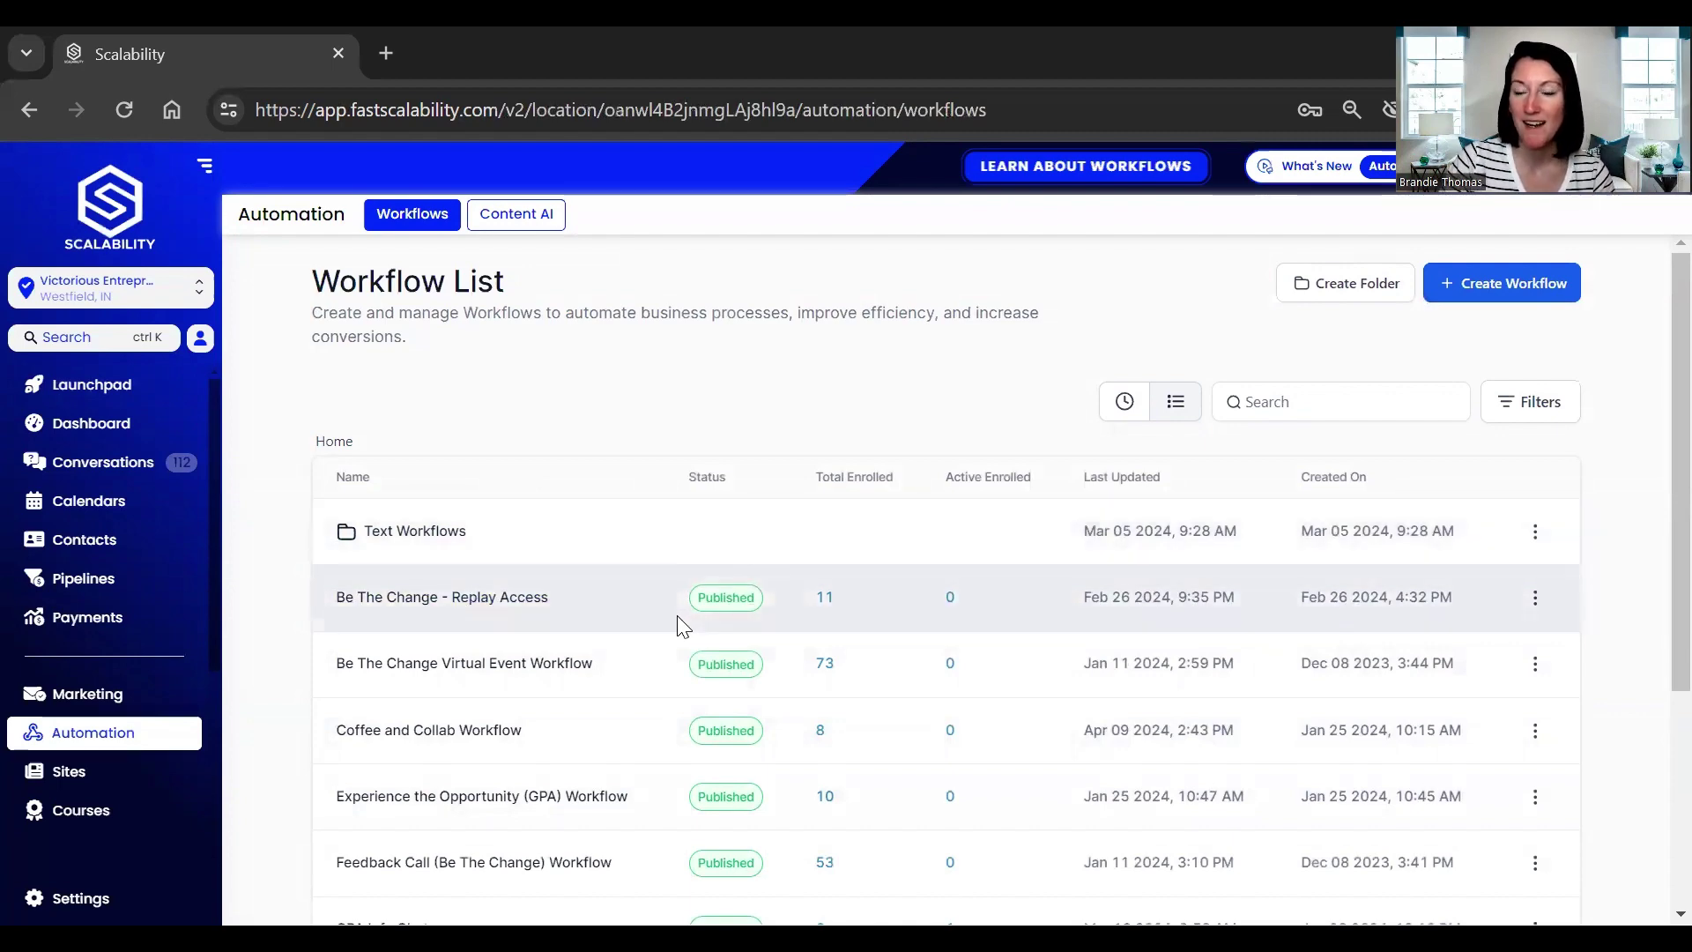
scroll(680, 623, down, 2)
scroll(654, 608, down, 2)
scroll(654, 608, up, 3)
scroll(653, 614, down, 1)
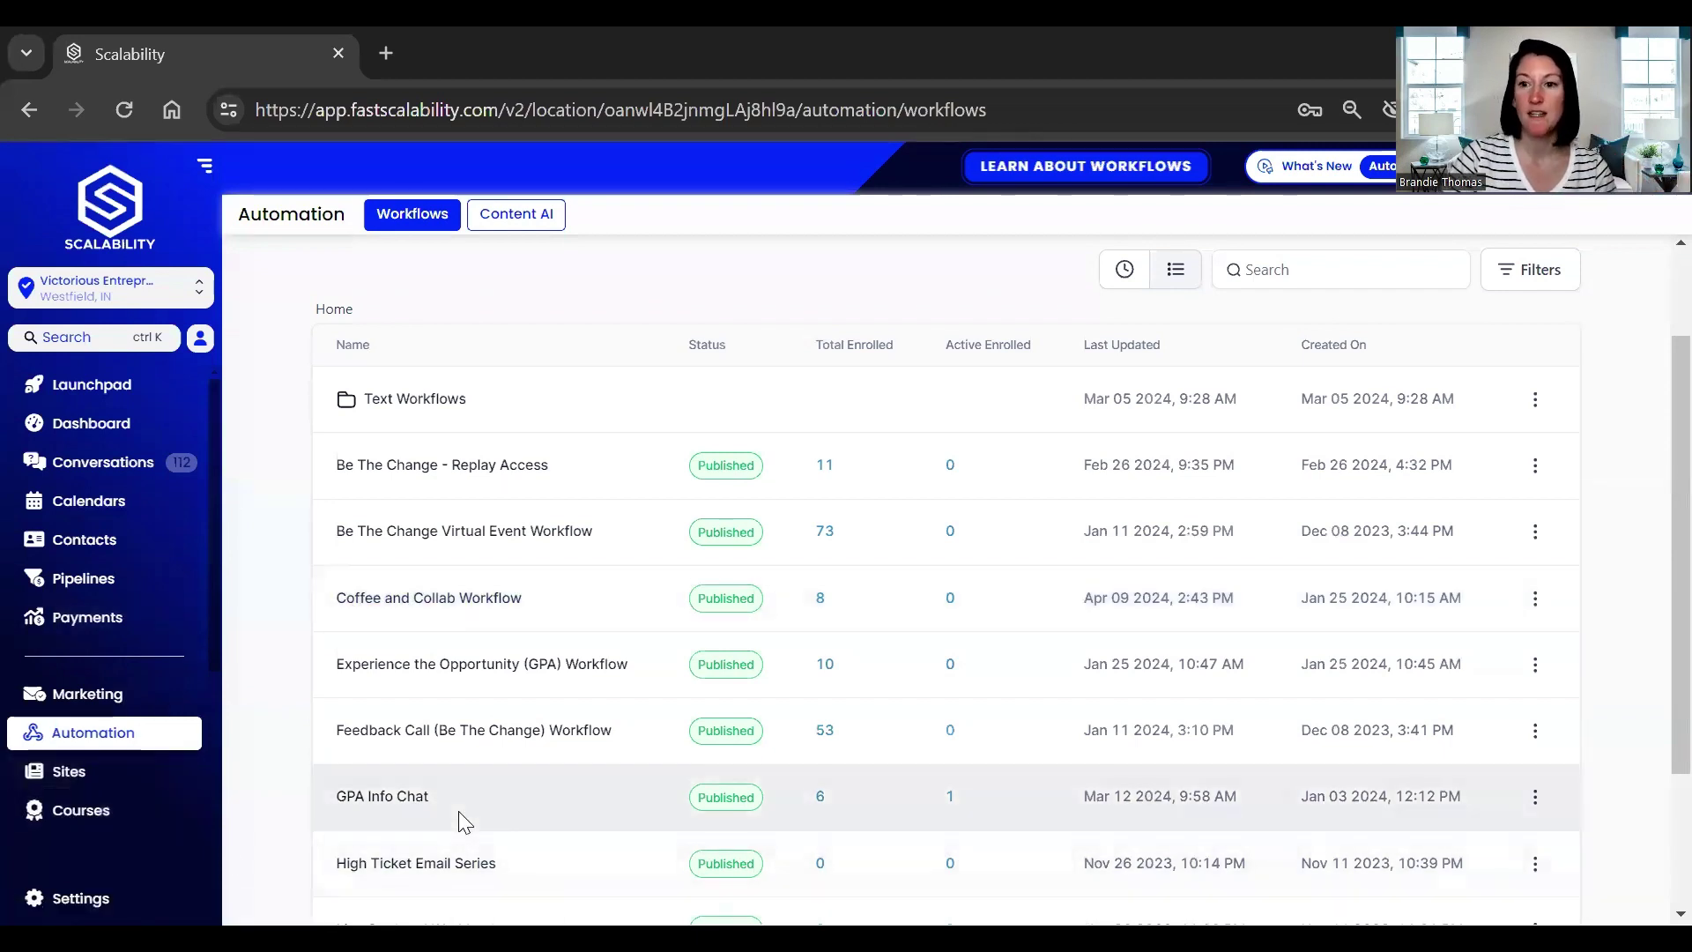
Open the Sites area, view its WordPress, Client Portal and Websites sections, and return to the Funnels list
click(64, 781)
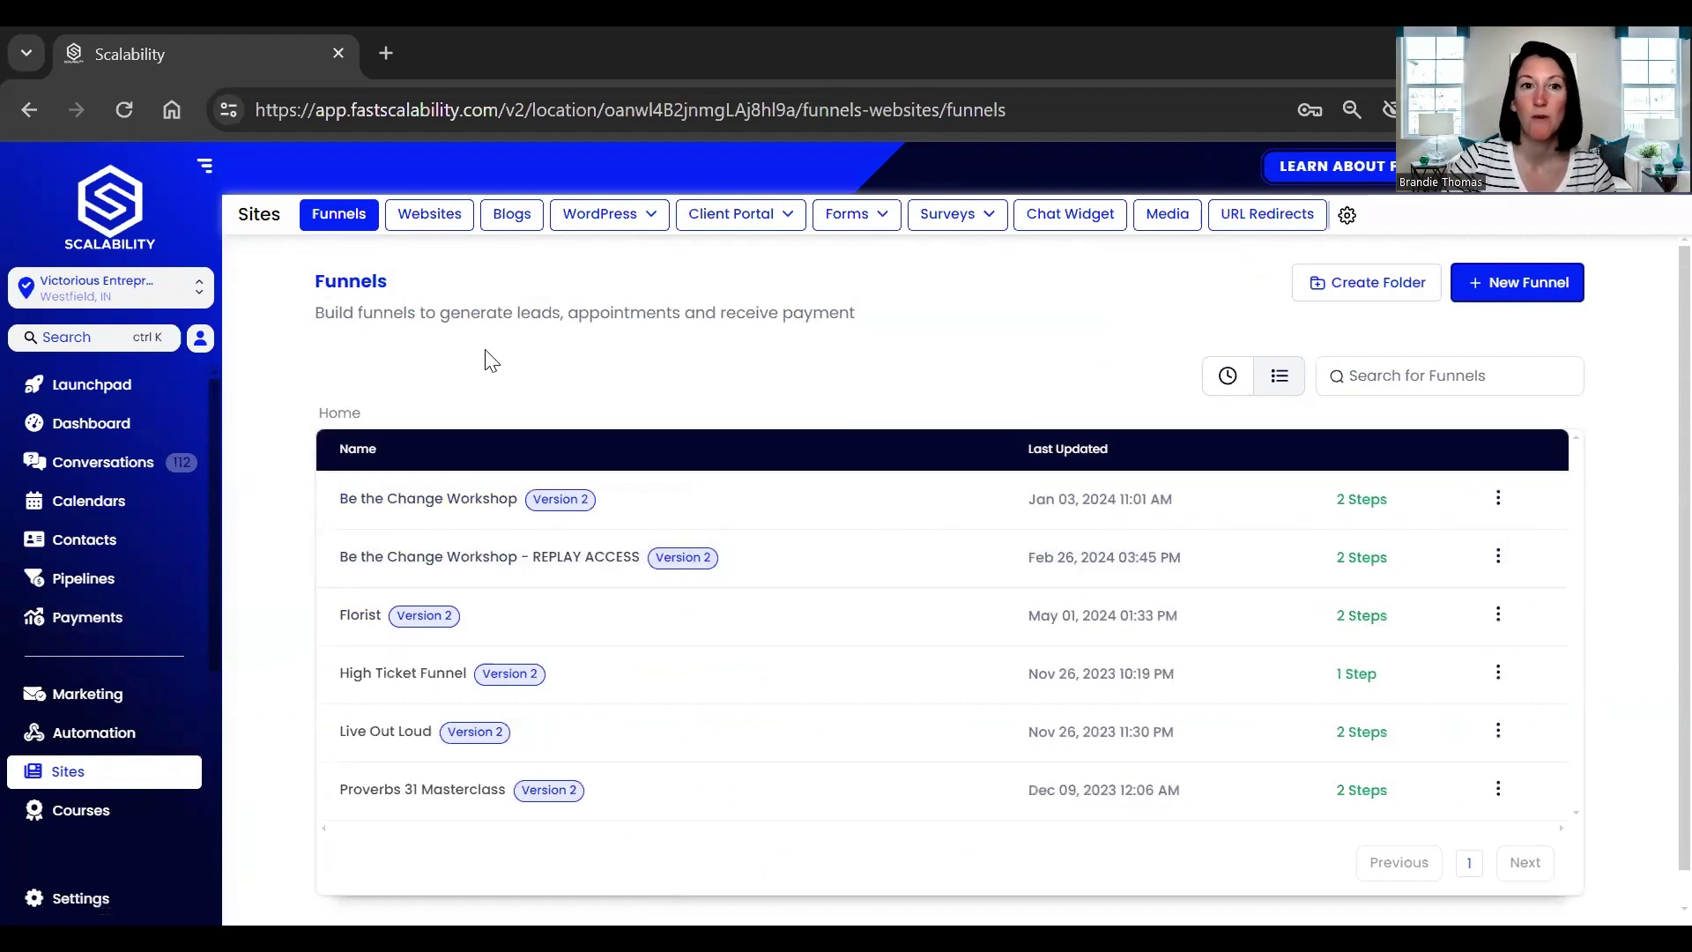
mouse_move(627, 231)
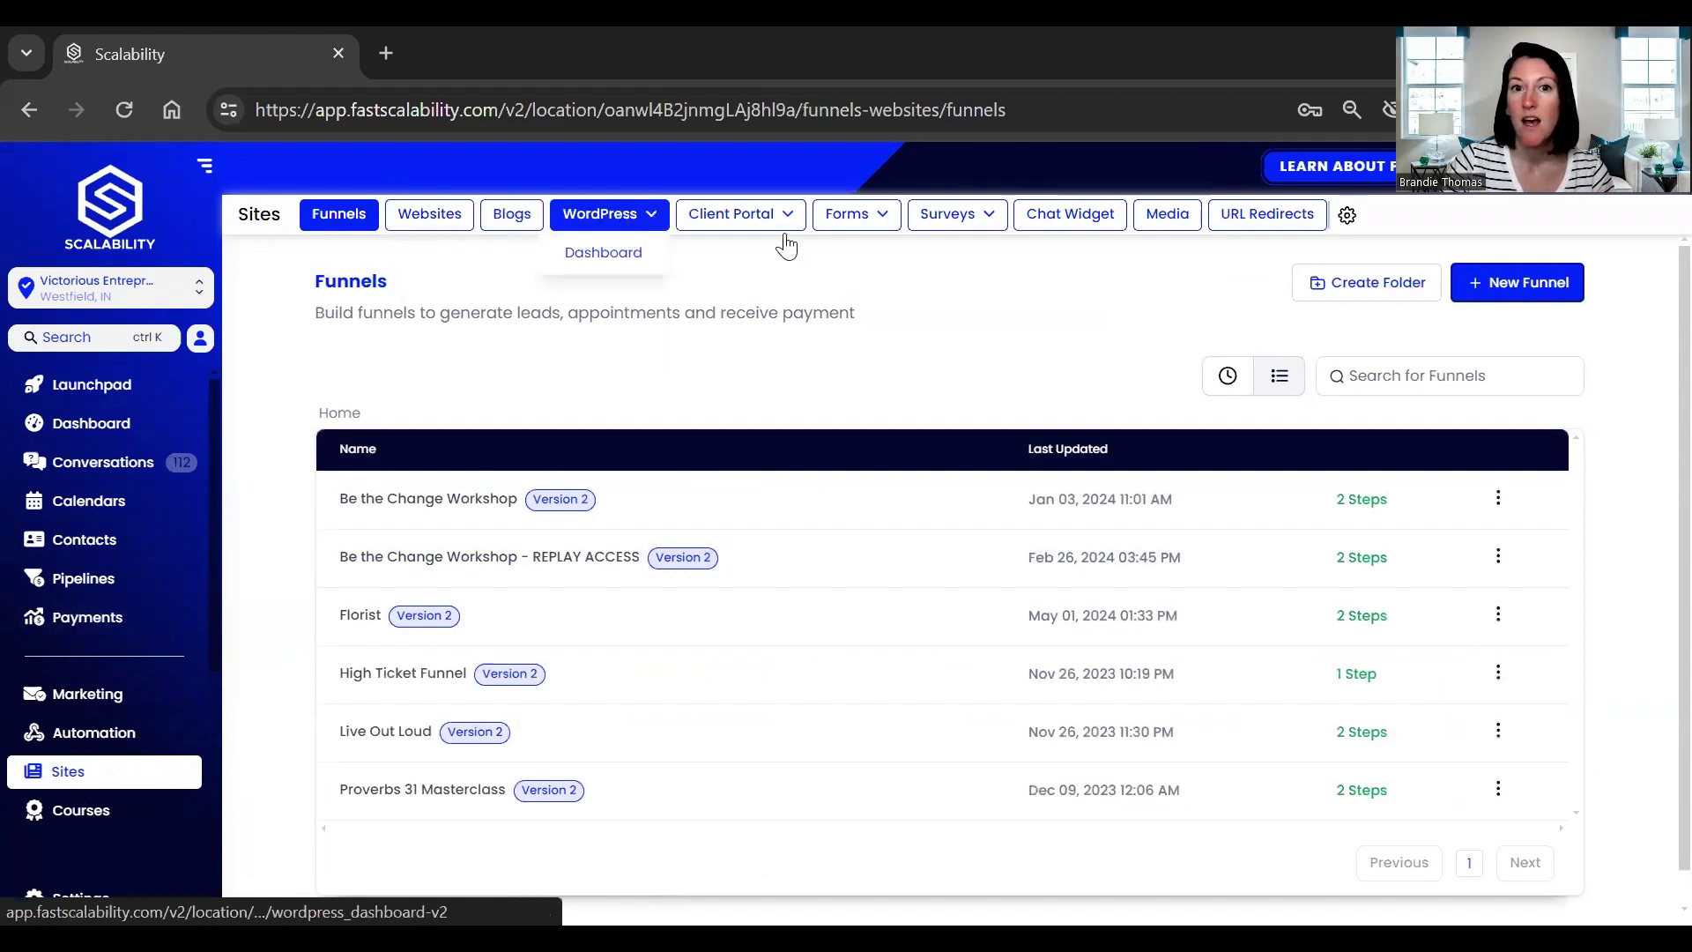
mouse_move(784, 248)
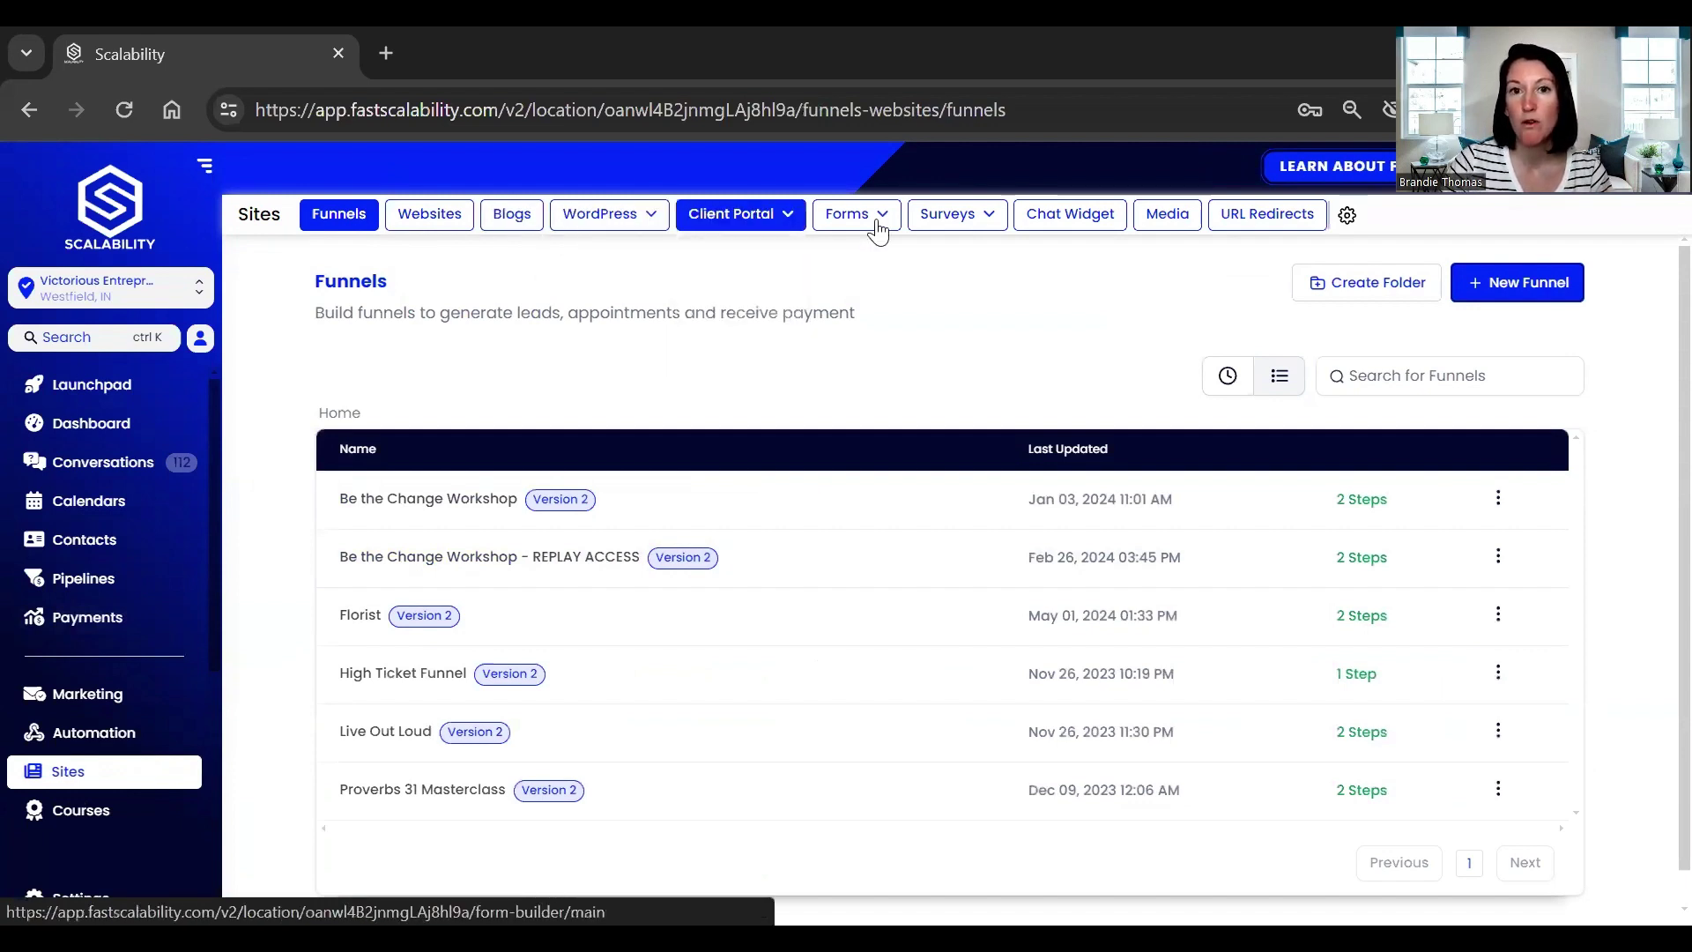
mouse_move(936, 227)
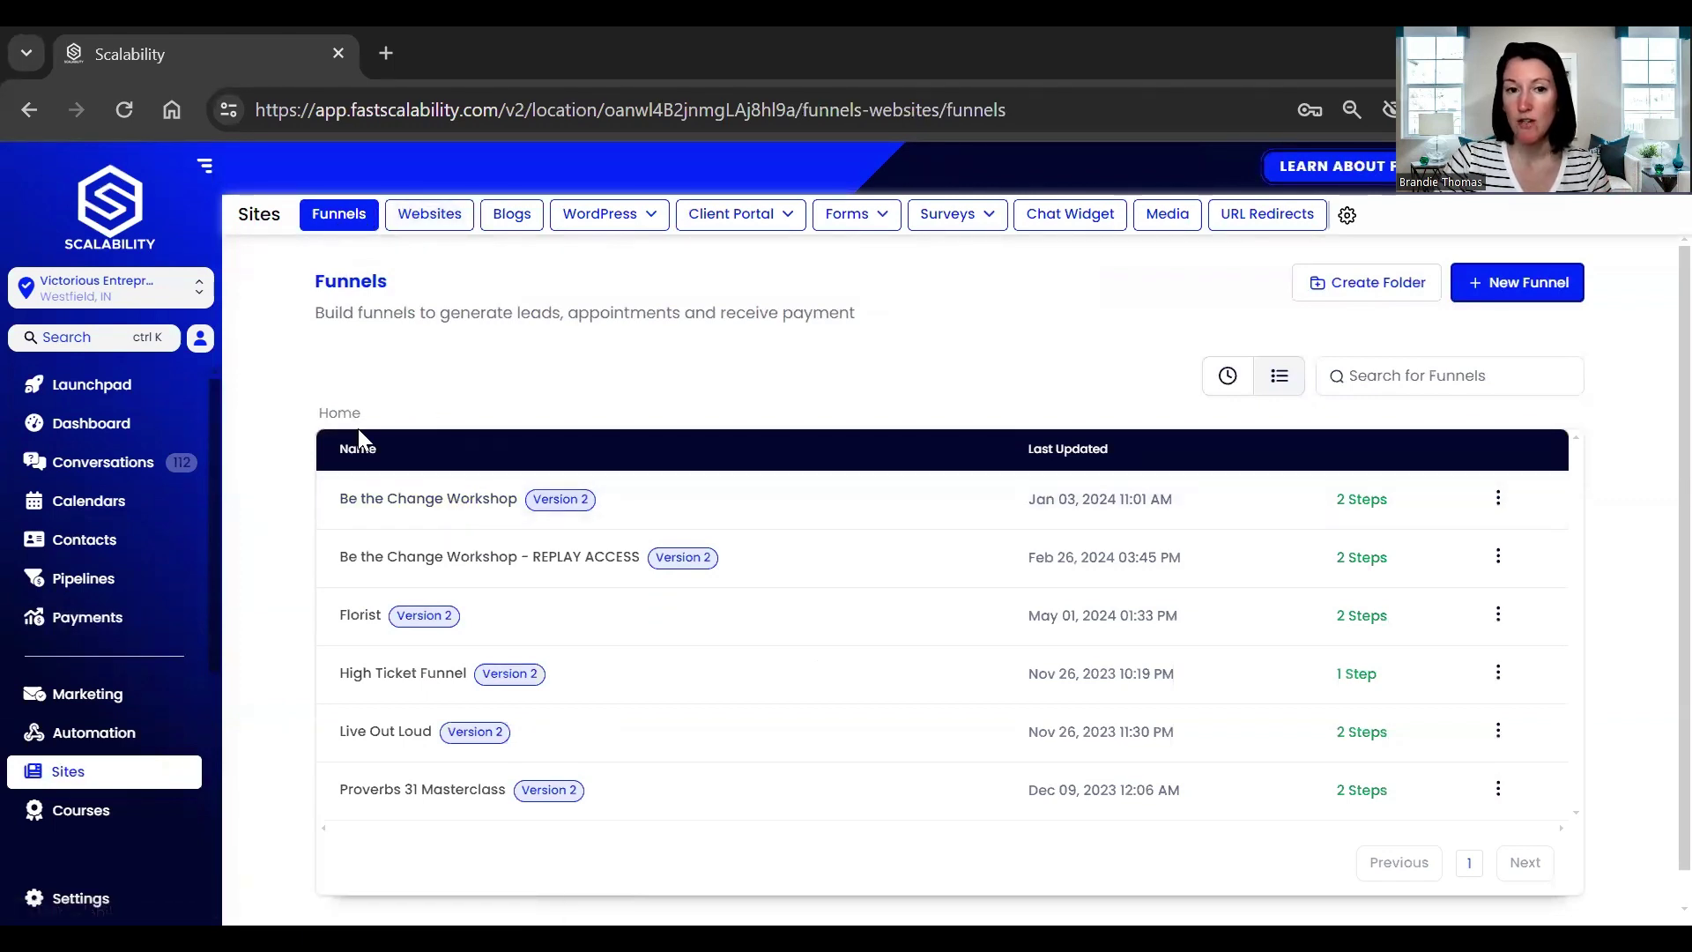
click(420, 225)
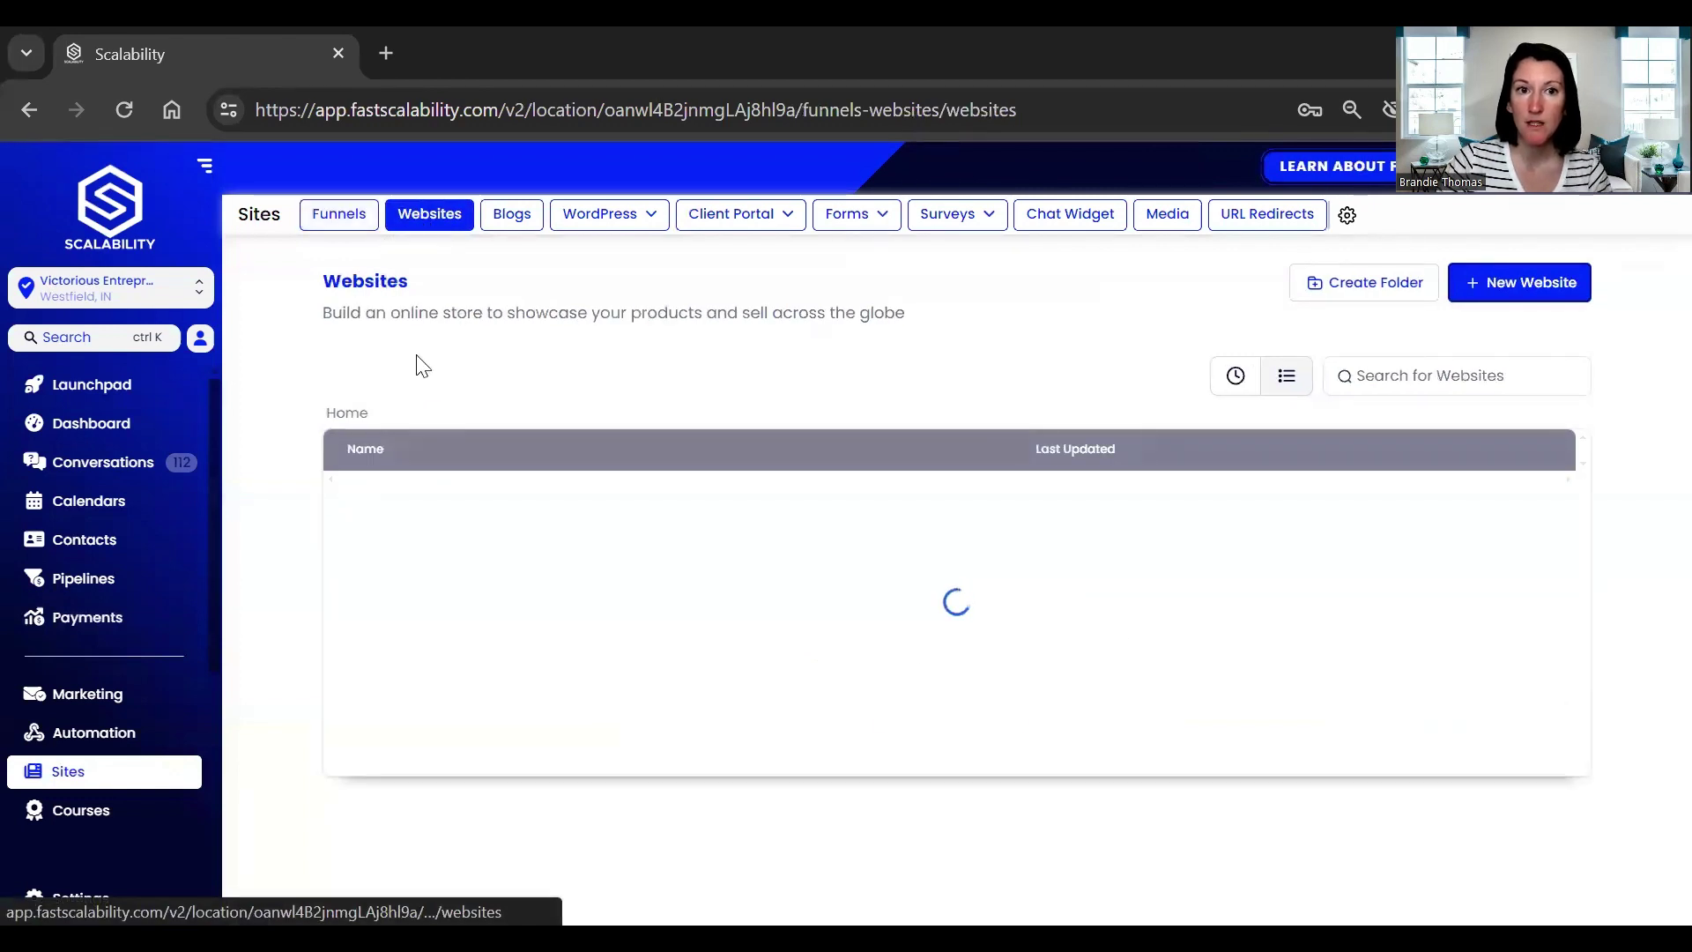
click(333, 226)
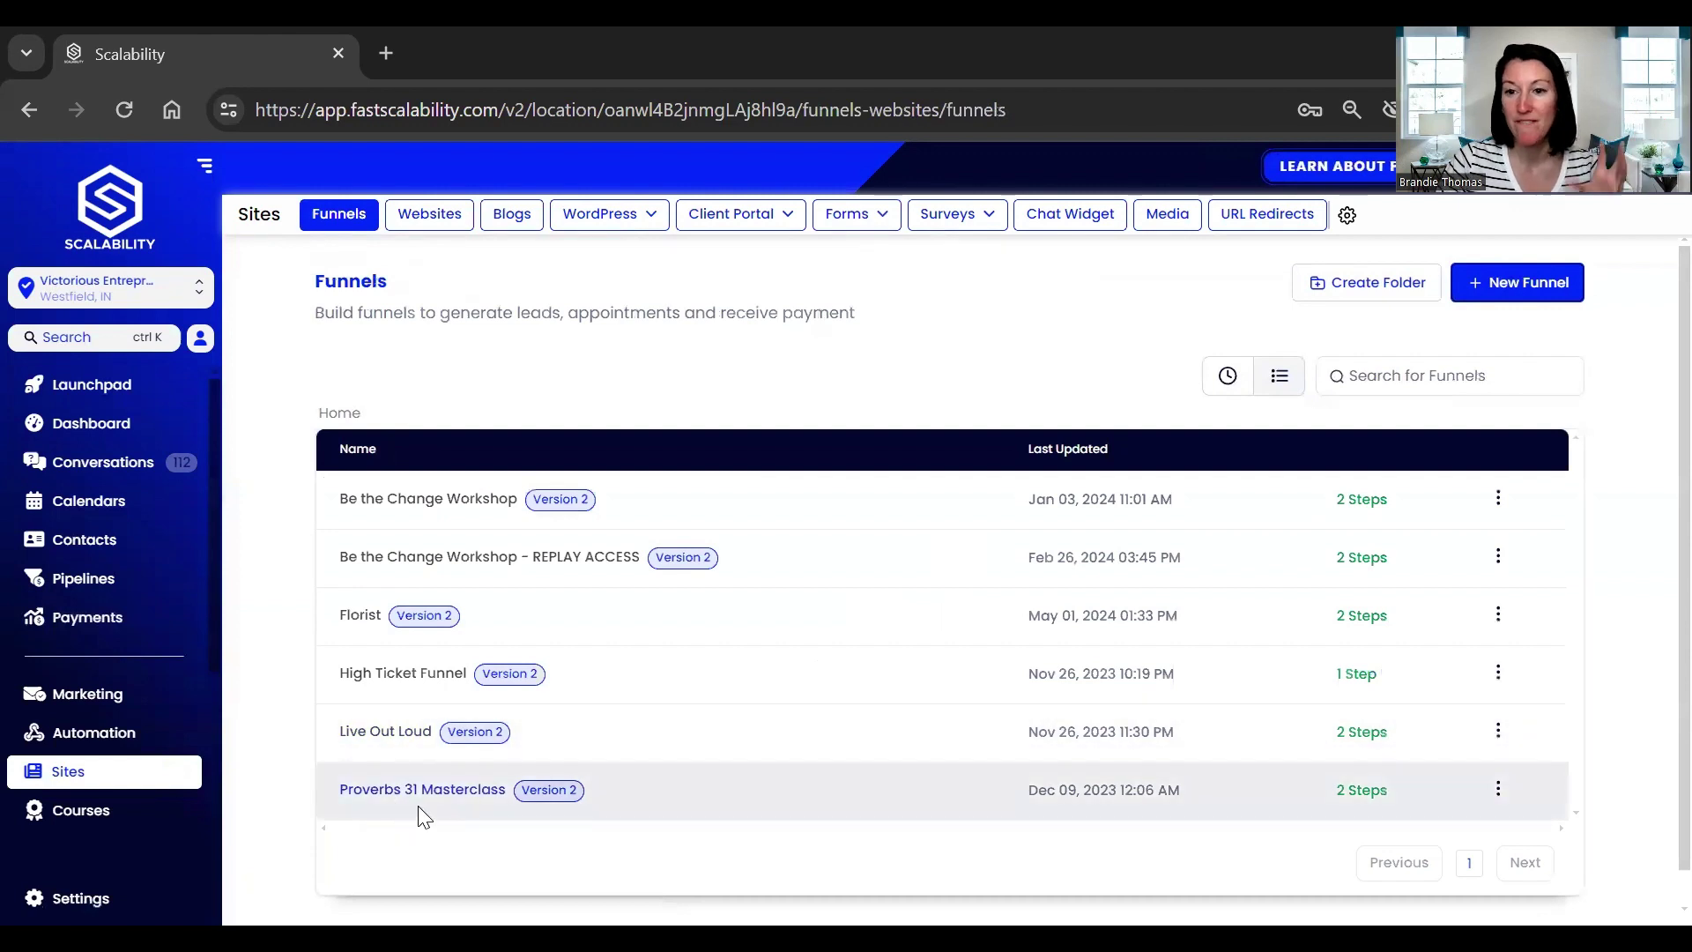
Open the Be The Change page of the Be the Change Workshop funnel in the page editor and review its layout
click(441, 503)
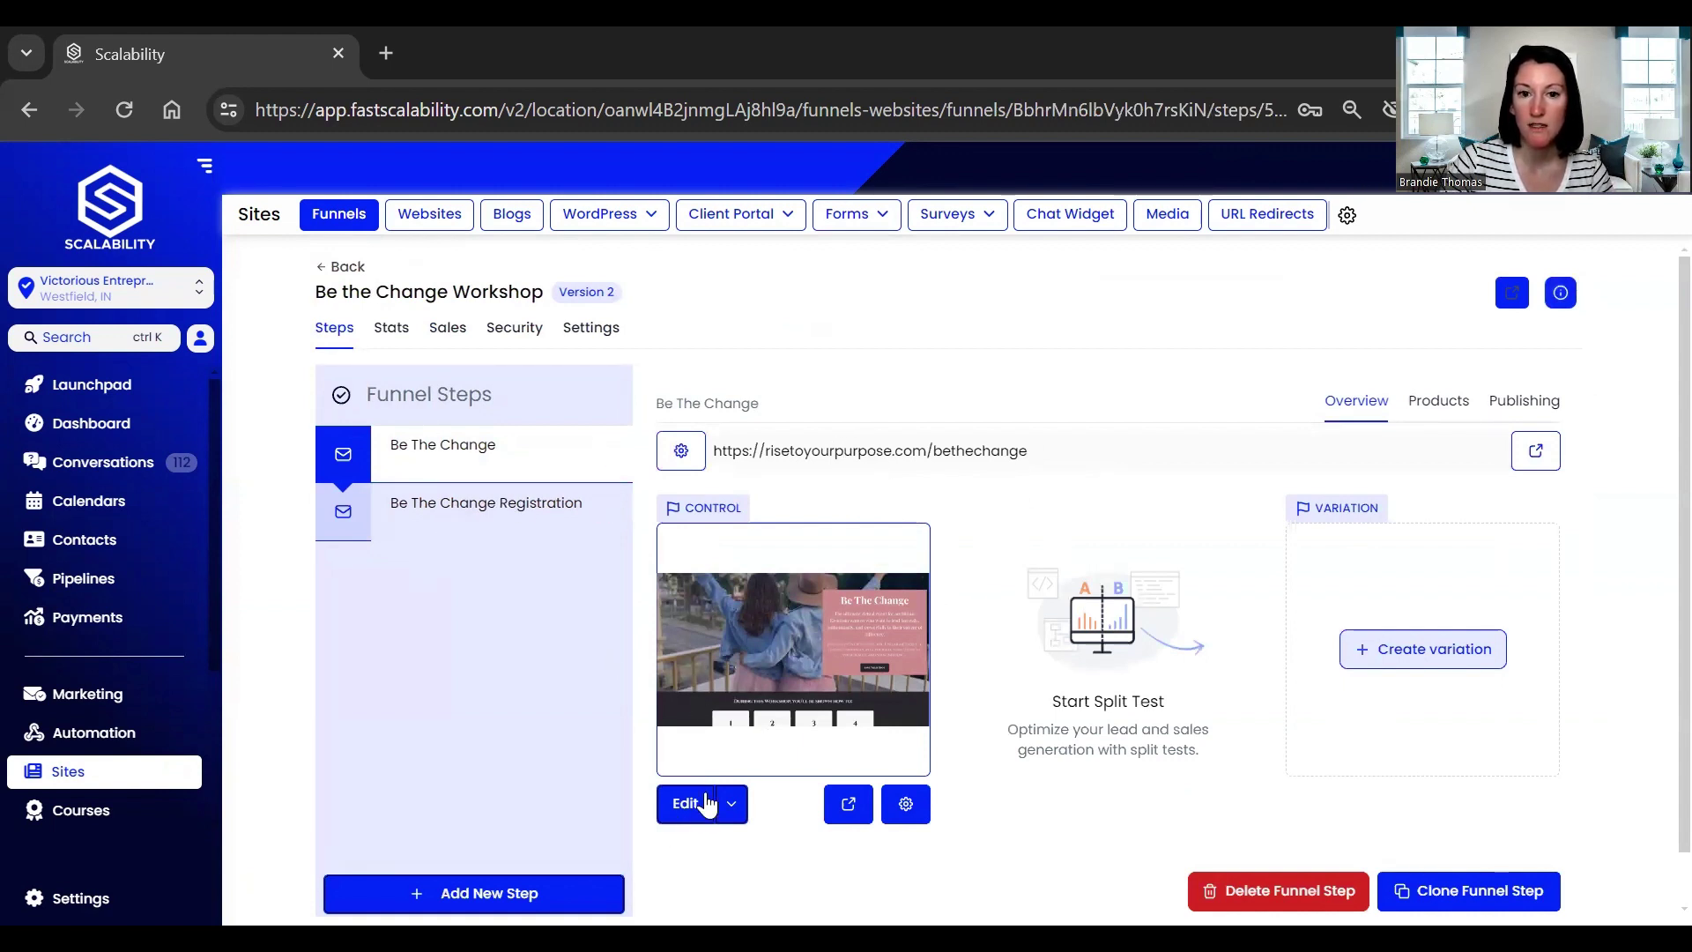
click(685, 803)
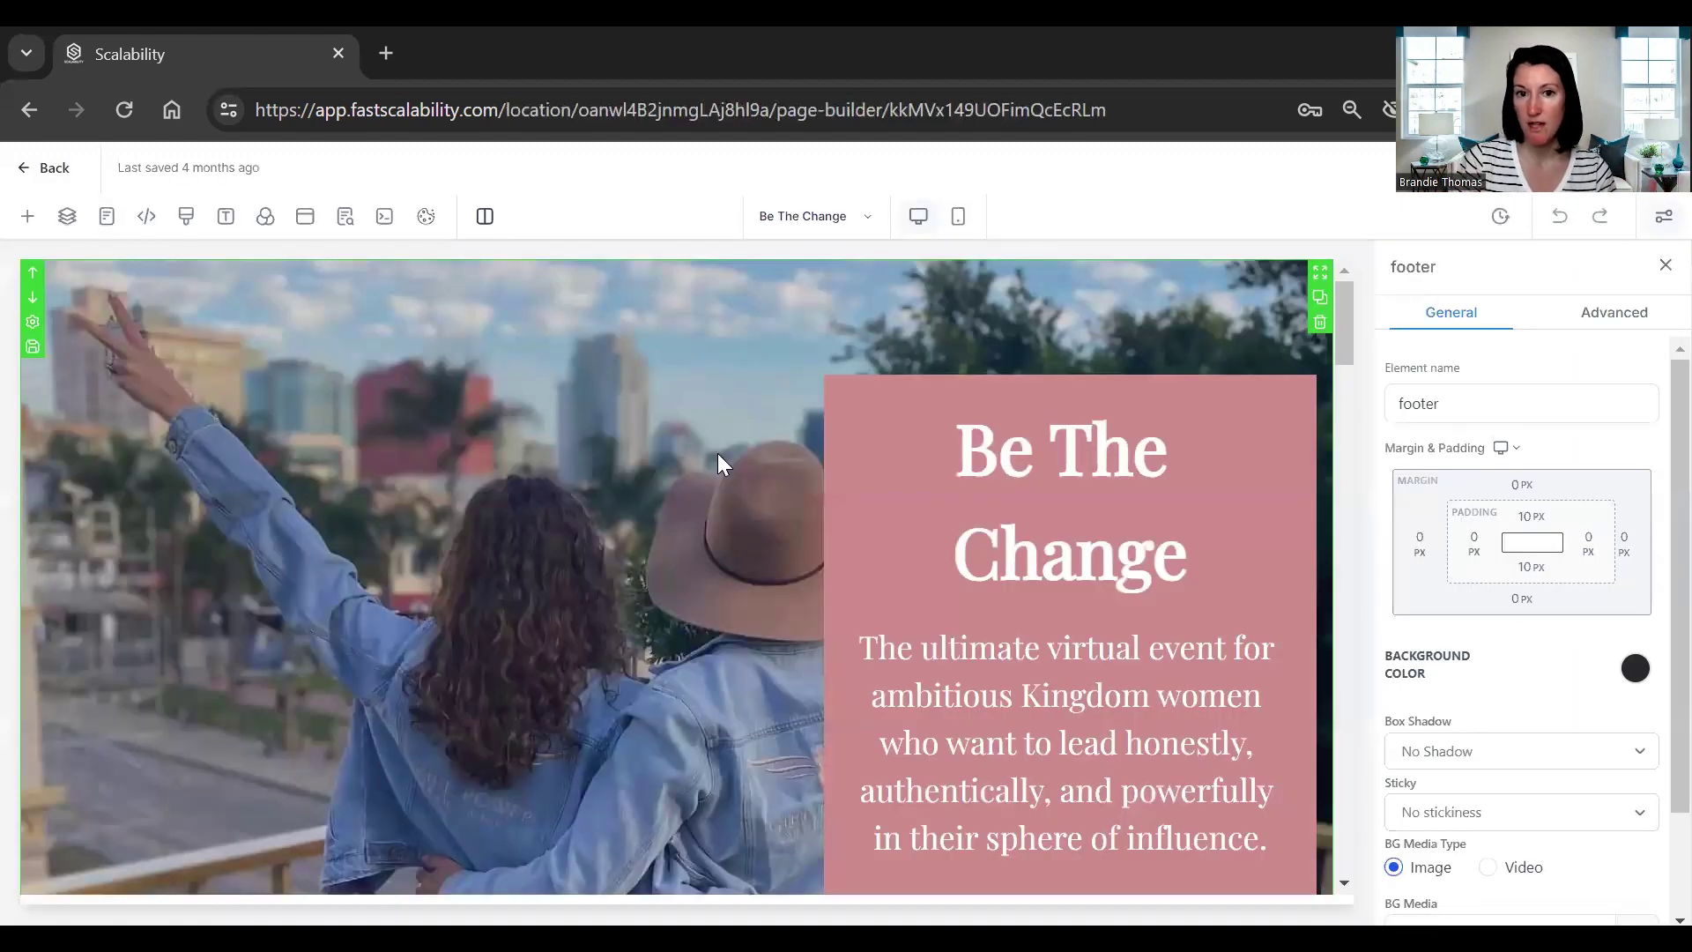
scroll(1338, 352, down, 15)
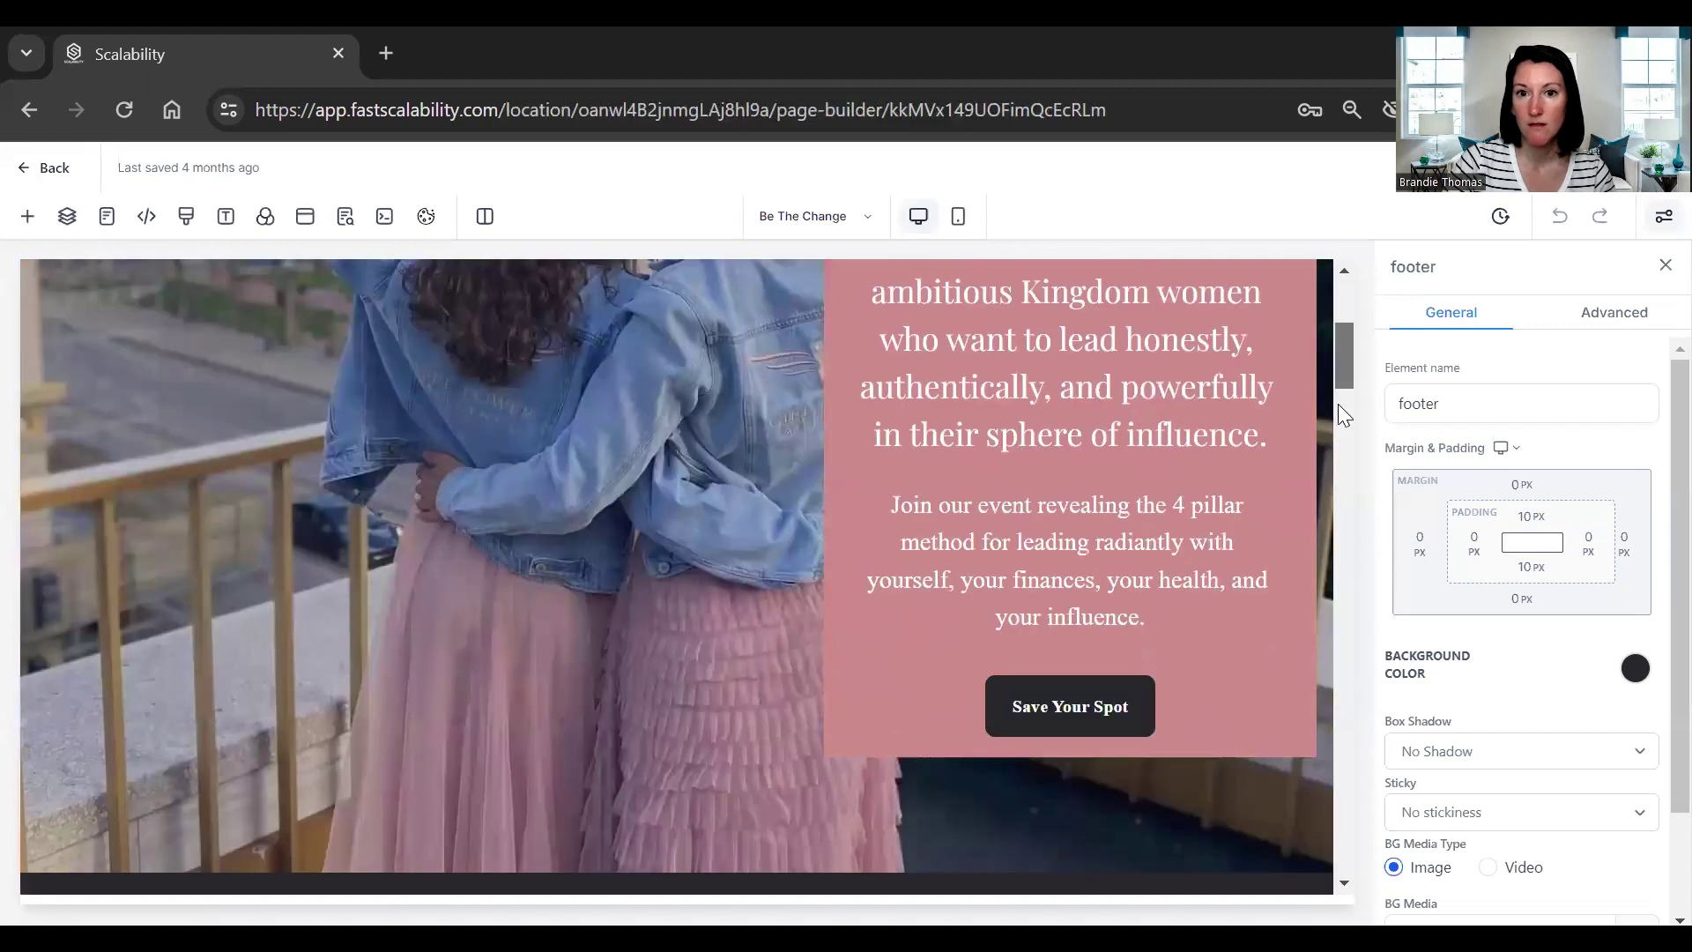
scroll(1338, 597, down, 10)
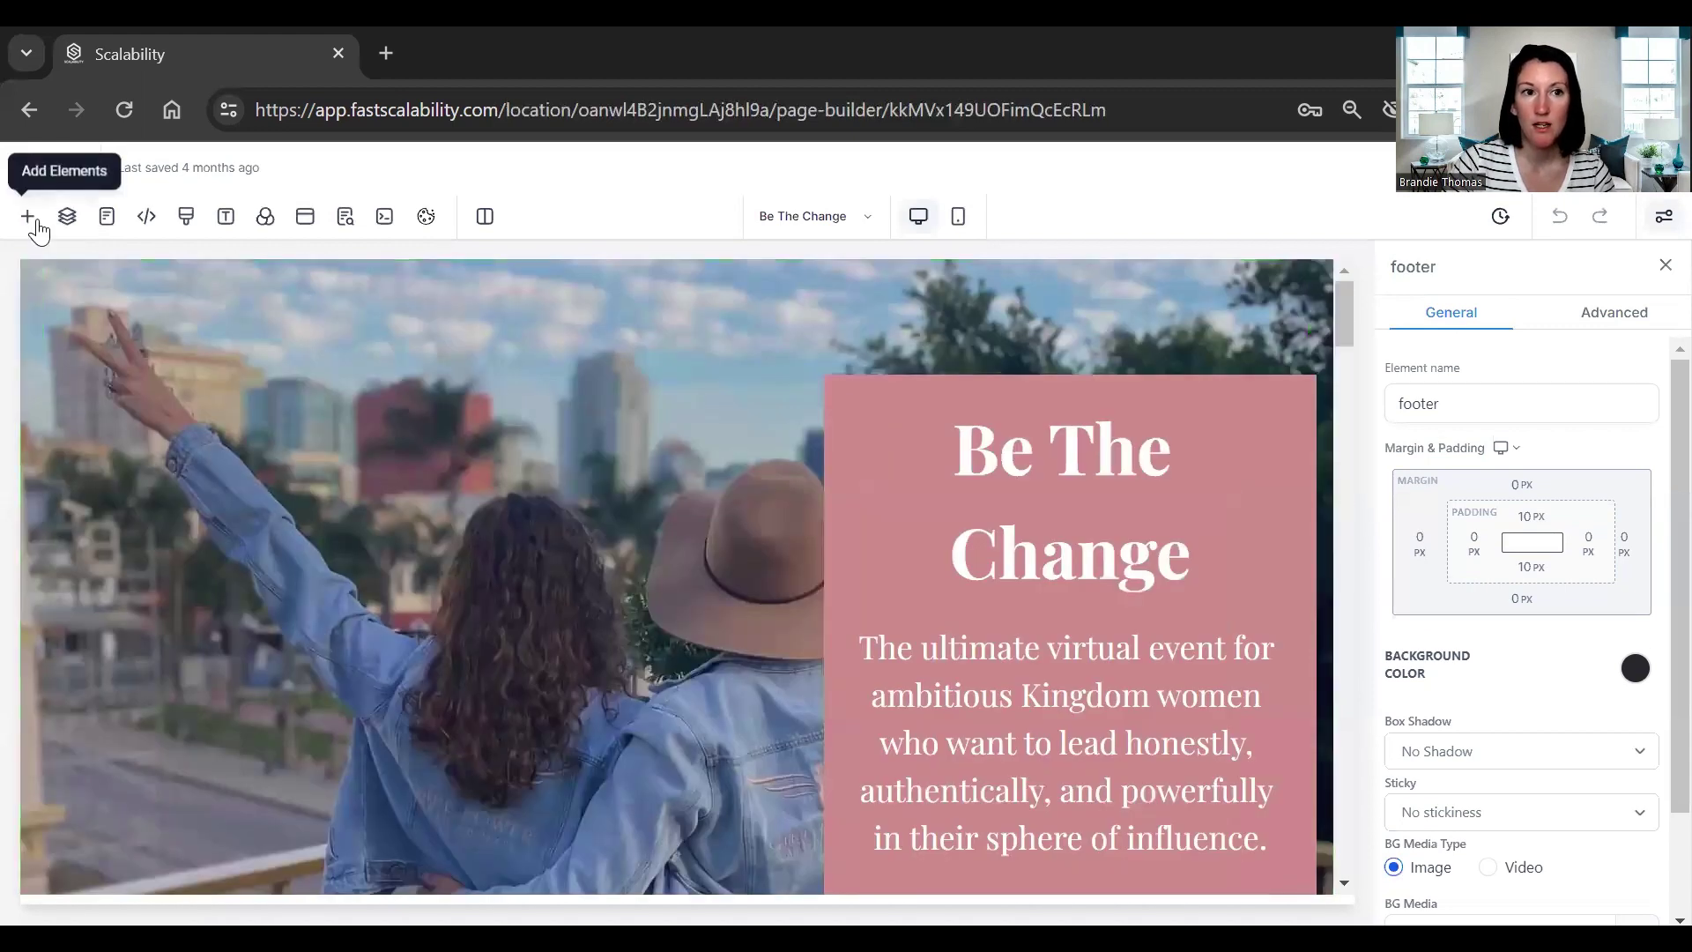
Browse the elements that can be added to the page, and leave the editor for the funnel's steps
click(27, 216)
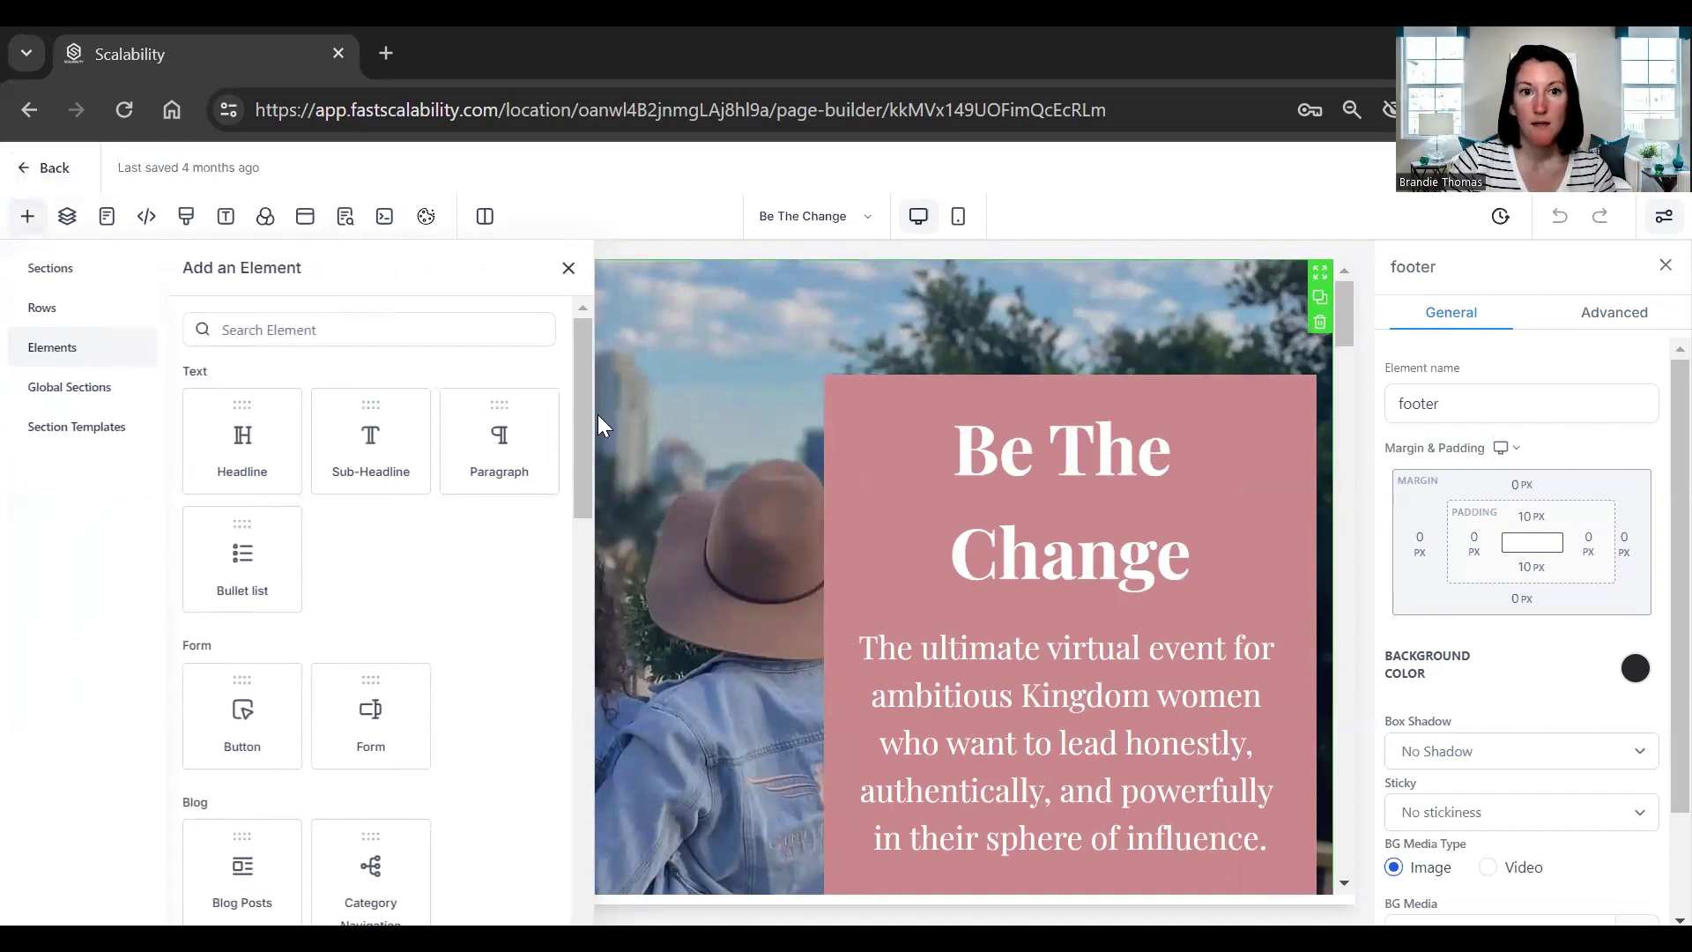
drag(580, 423, 554, 809)
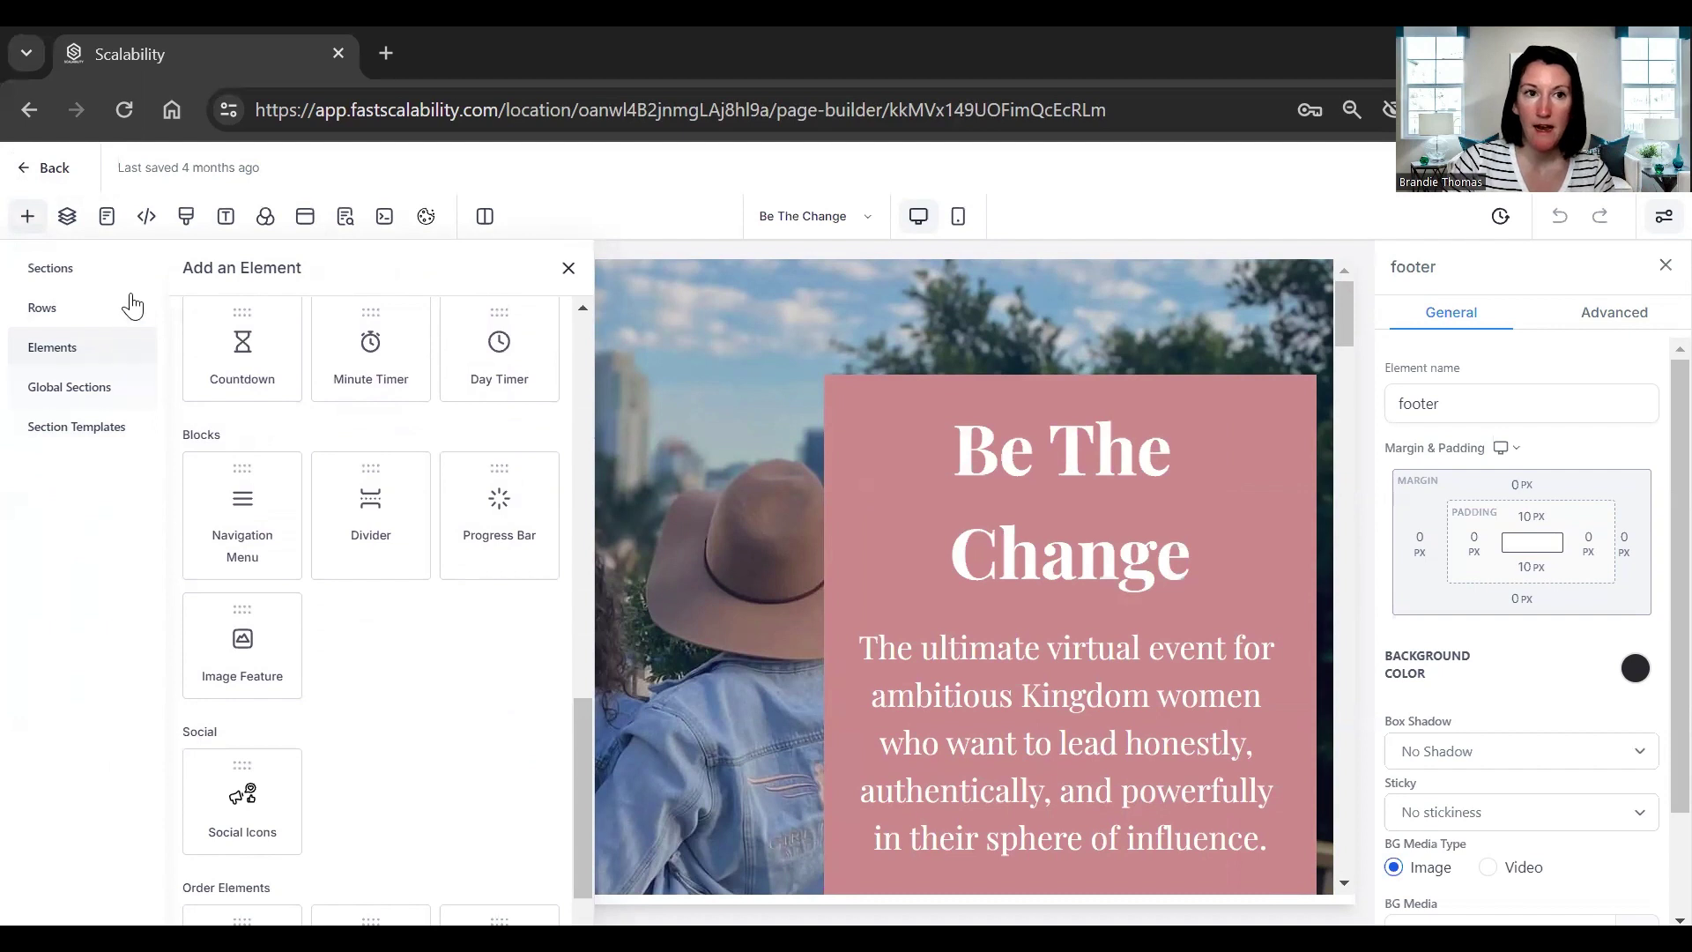
click(40, 169)
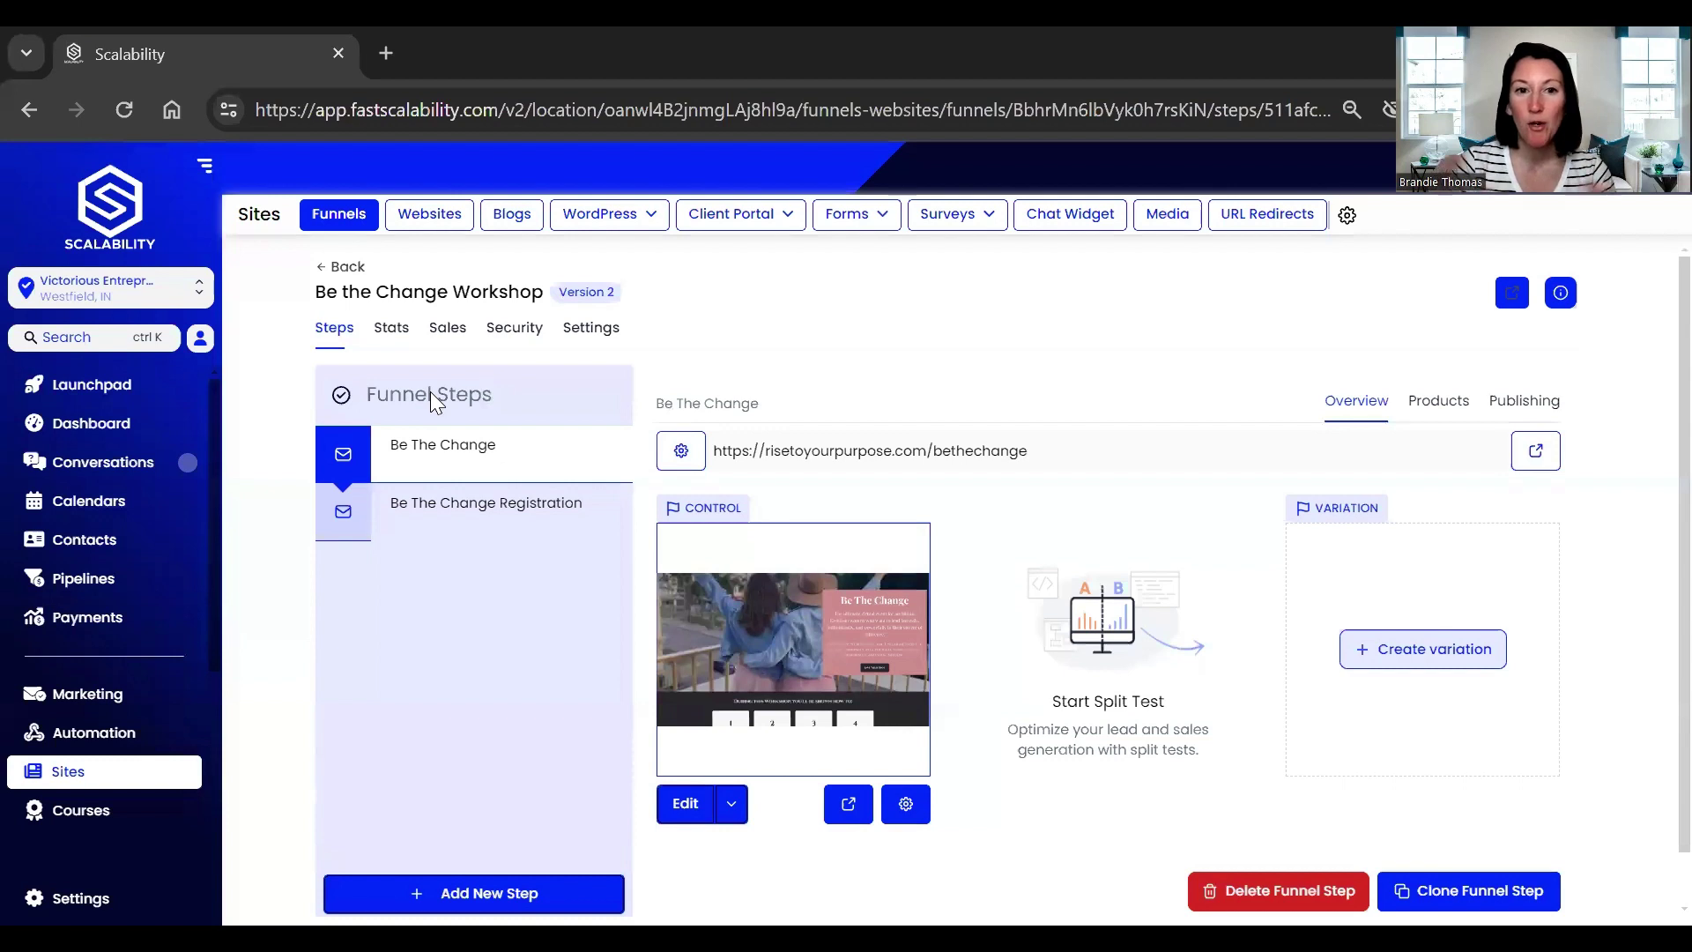
Open the Courses area and view its list of course products
scroll(61, 775, down, 3)
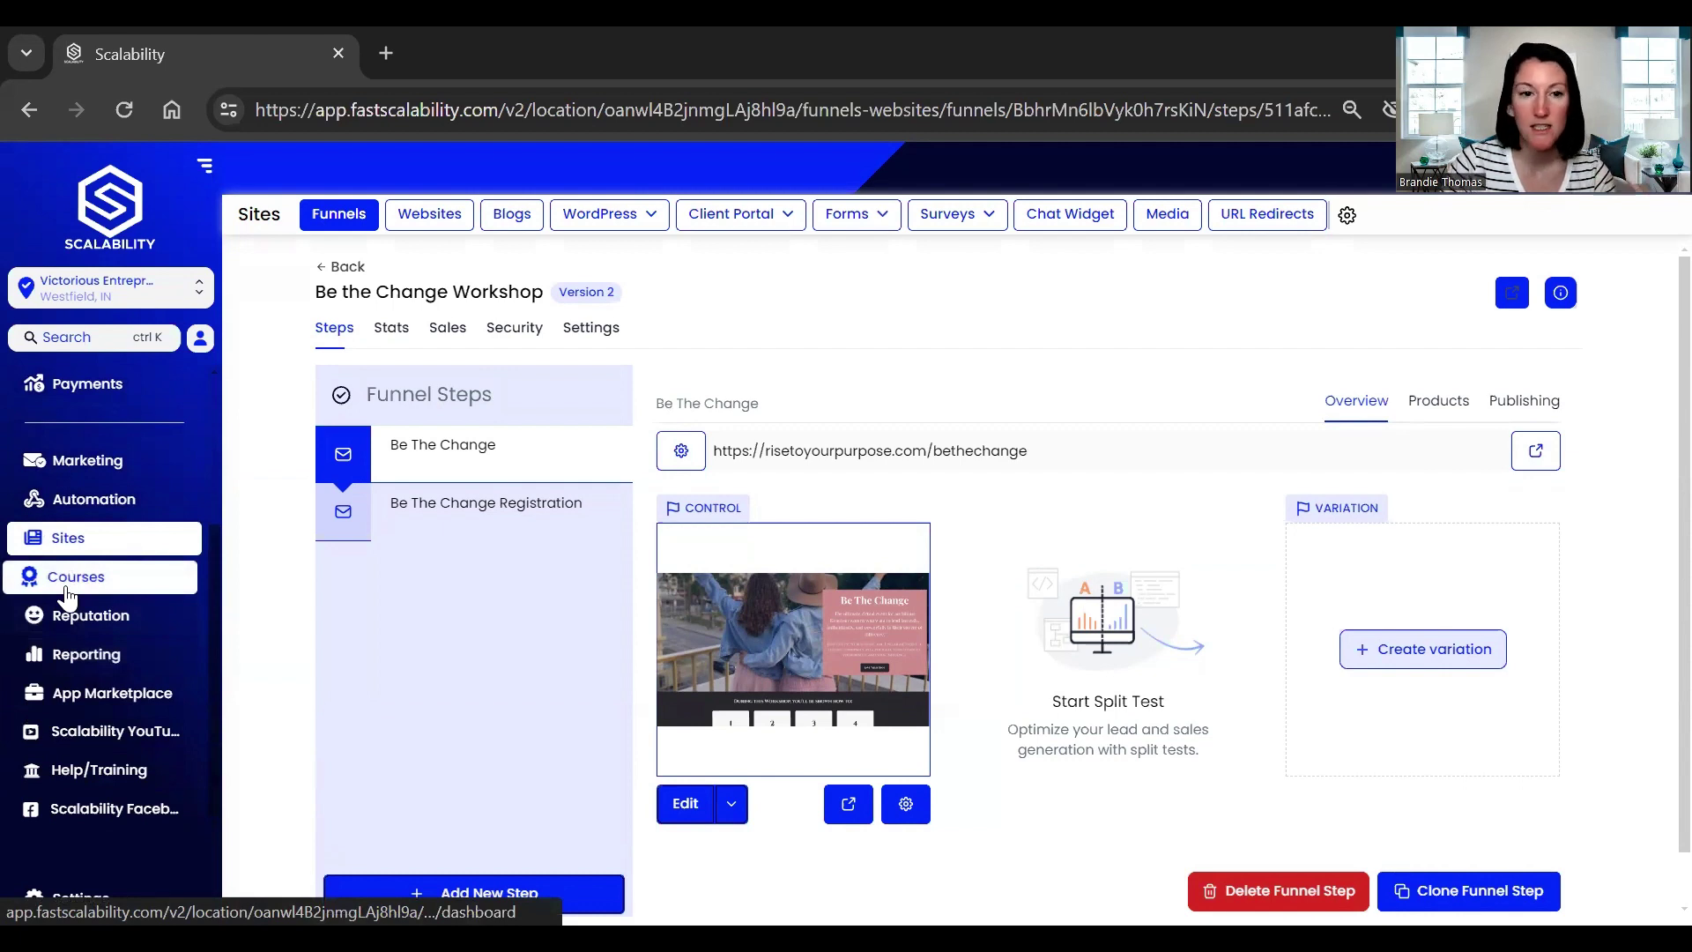
click(67, 597)
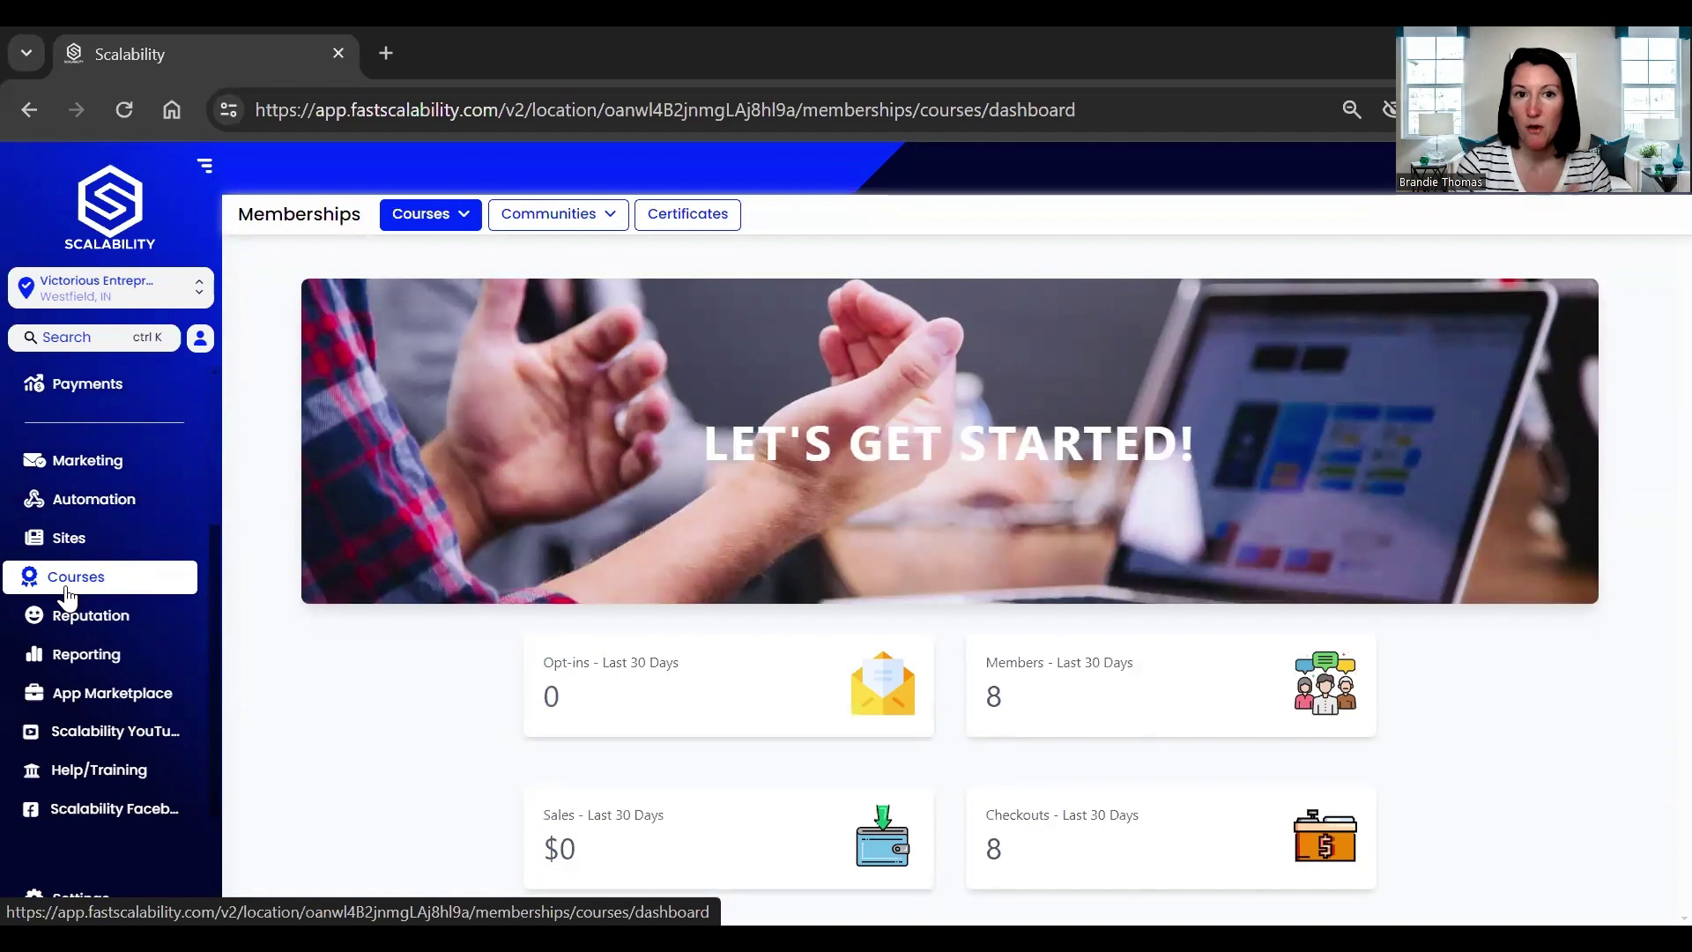
click(424, 216)
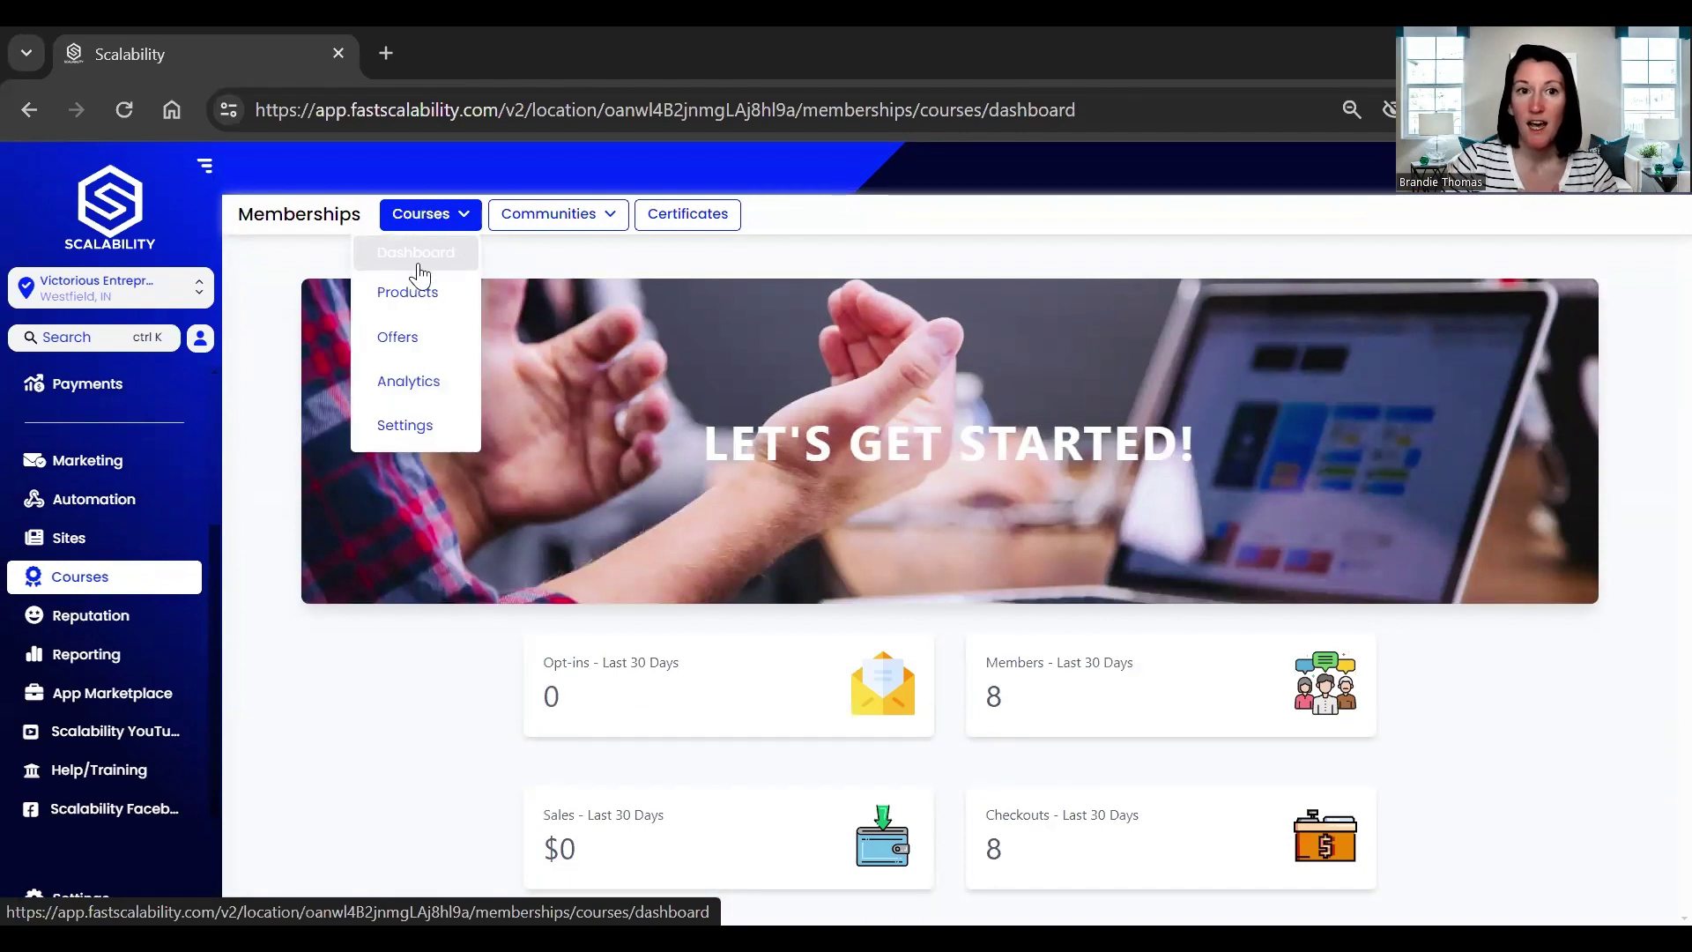
click(413, 294)
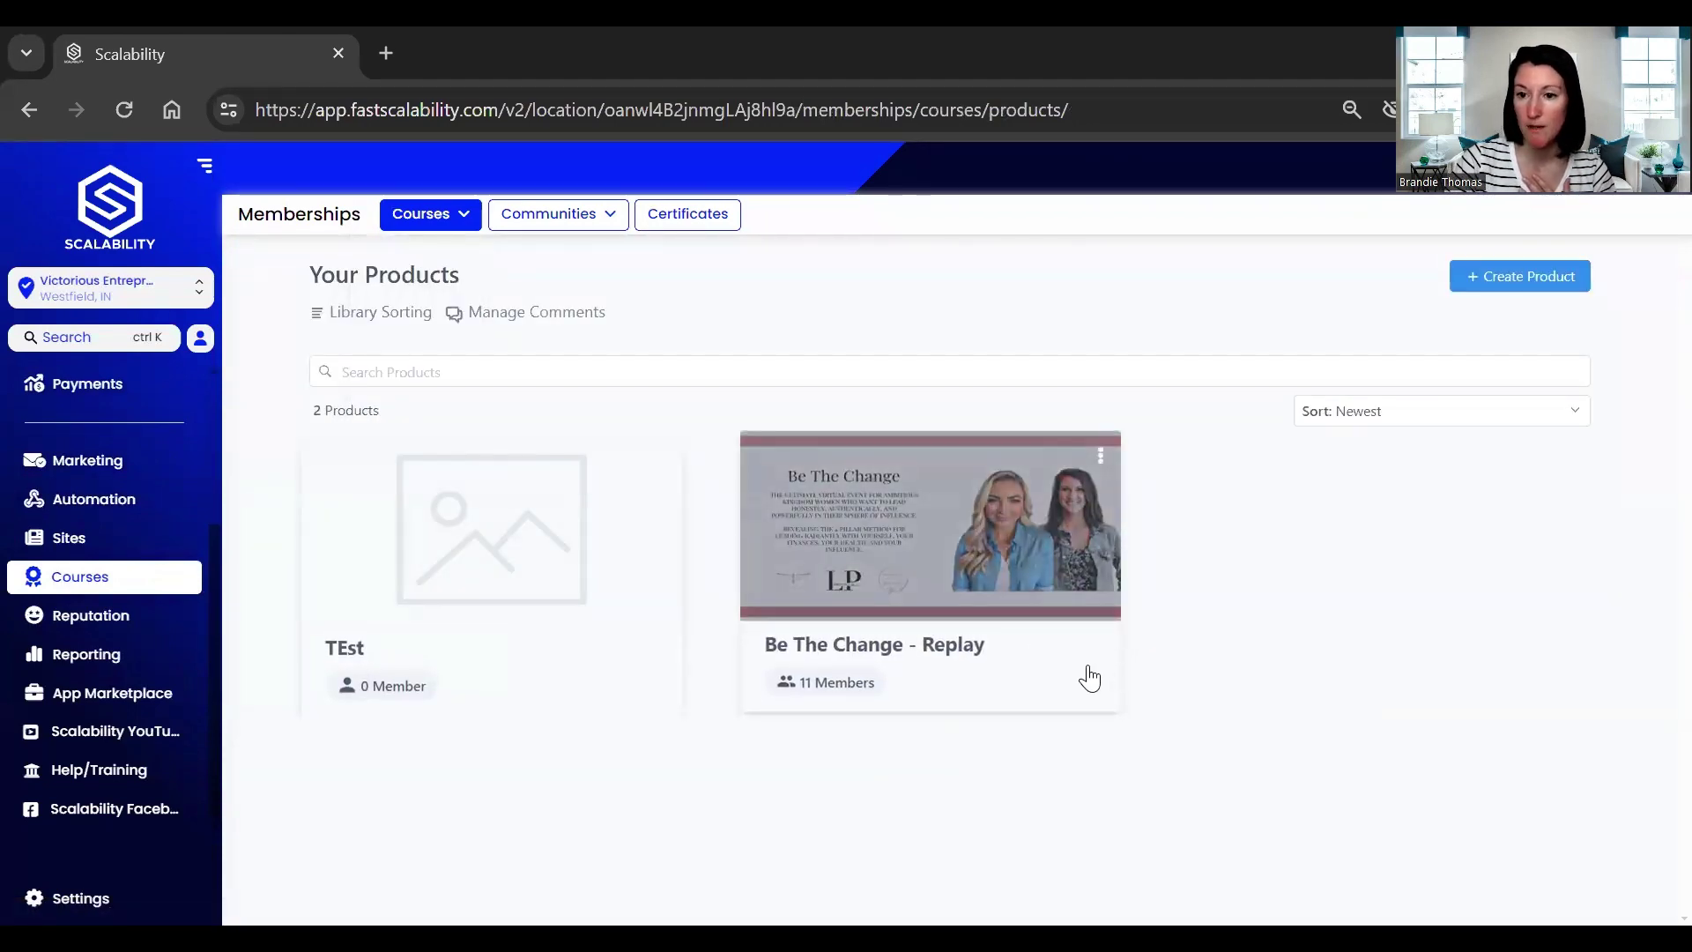
Open the Be The Change - Replay course and view its outline, customization themes, offers and certificates
click(1028, 679)
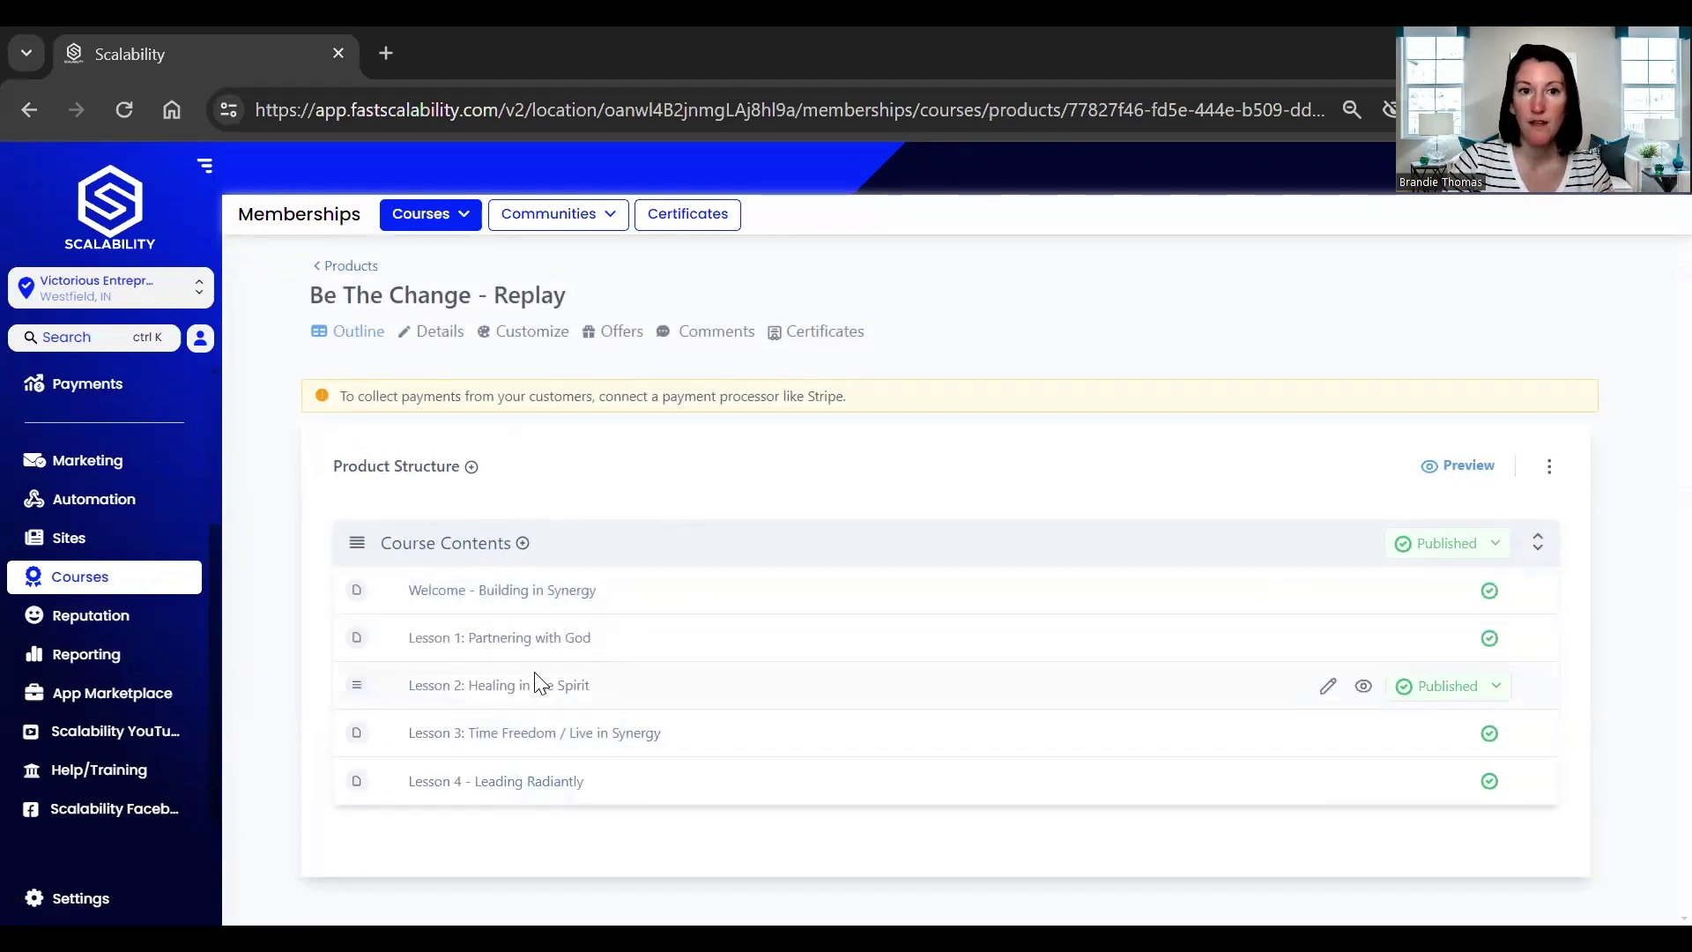
click(511, 339)
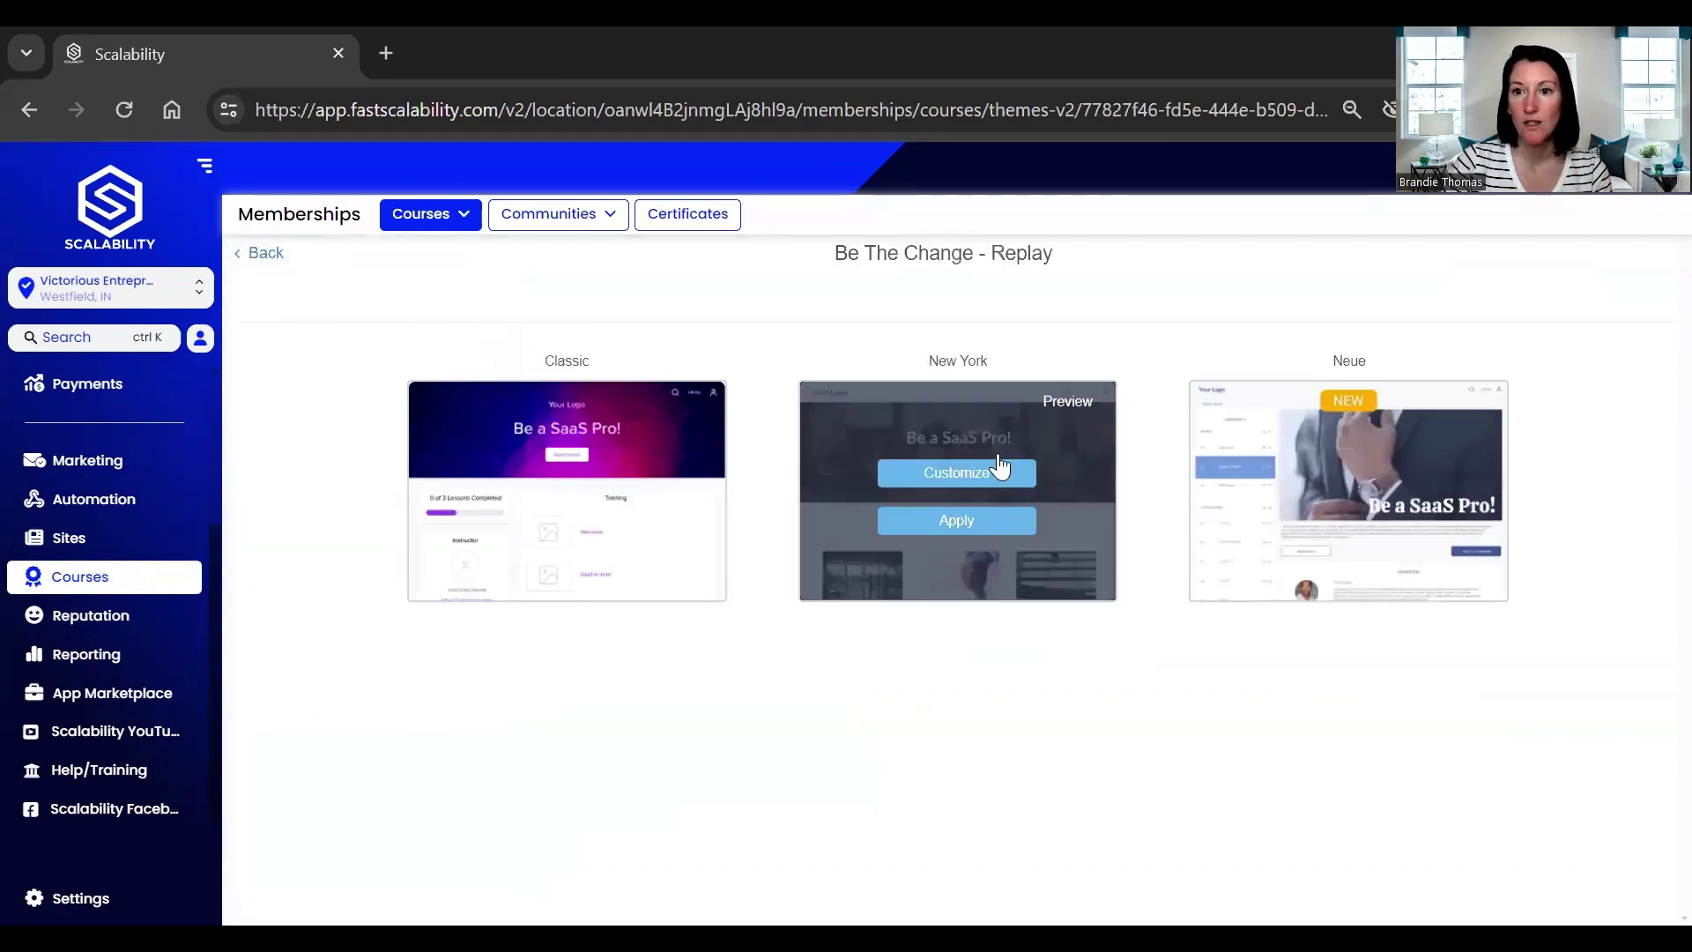
click(263, 256)
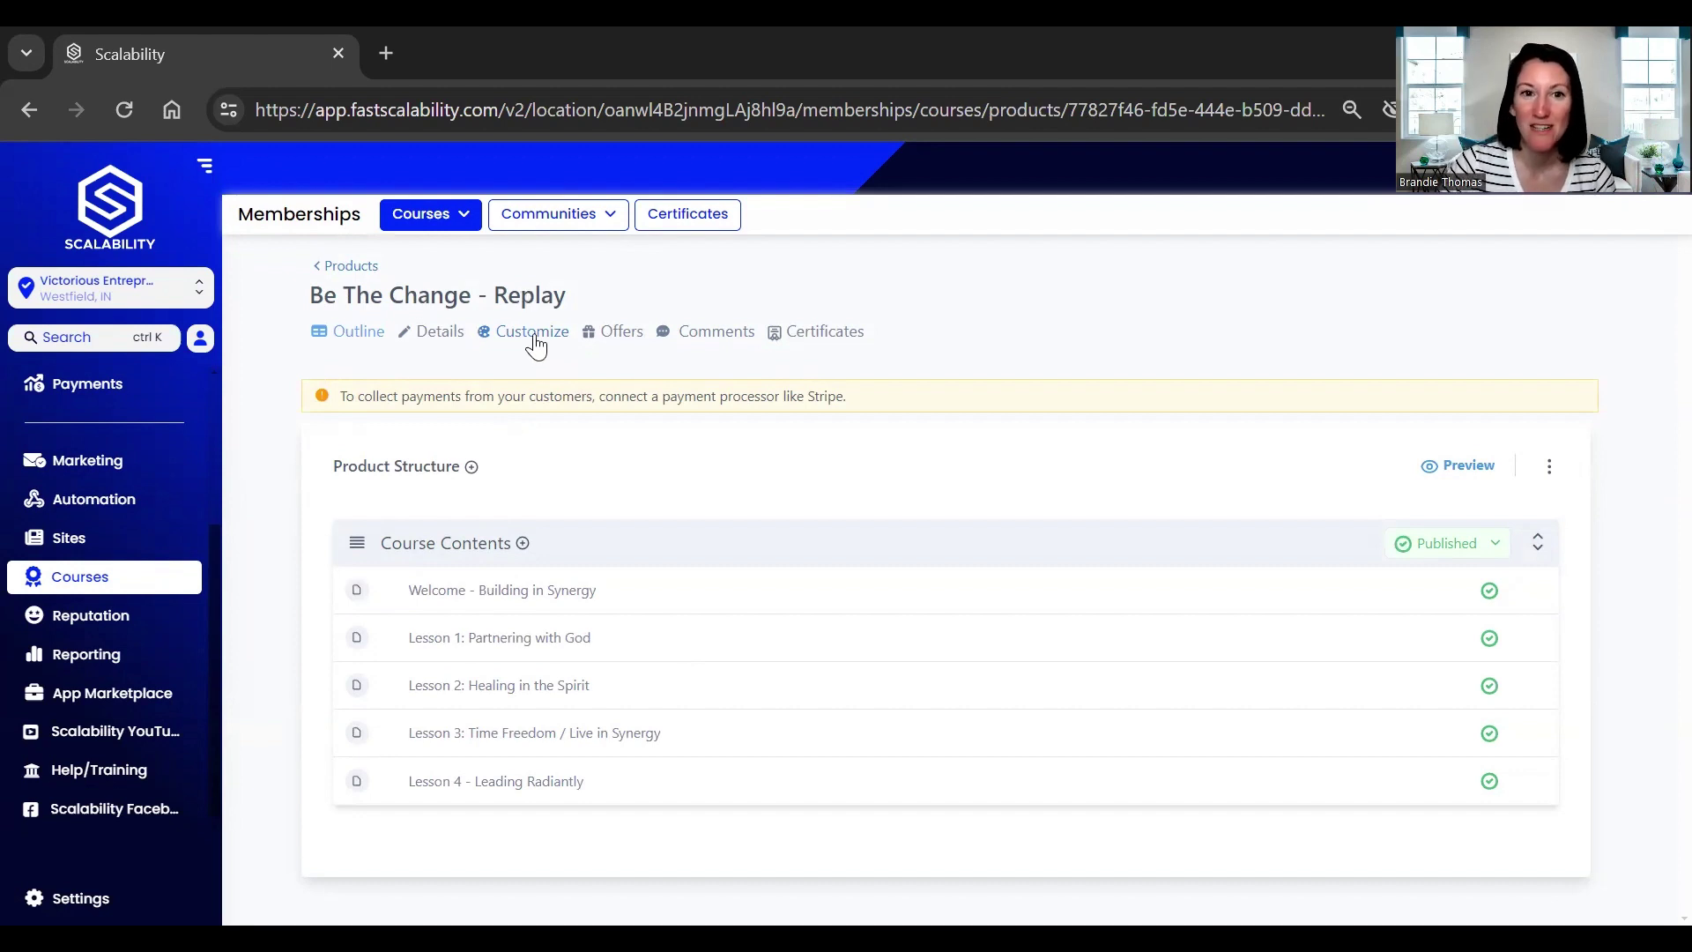
click(605, 342)
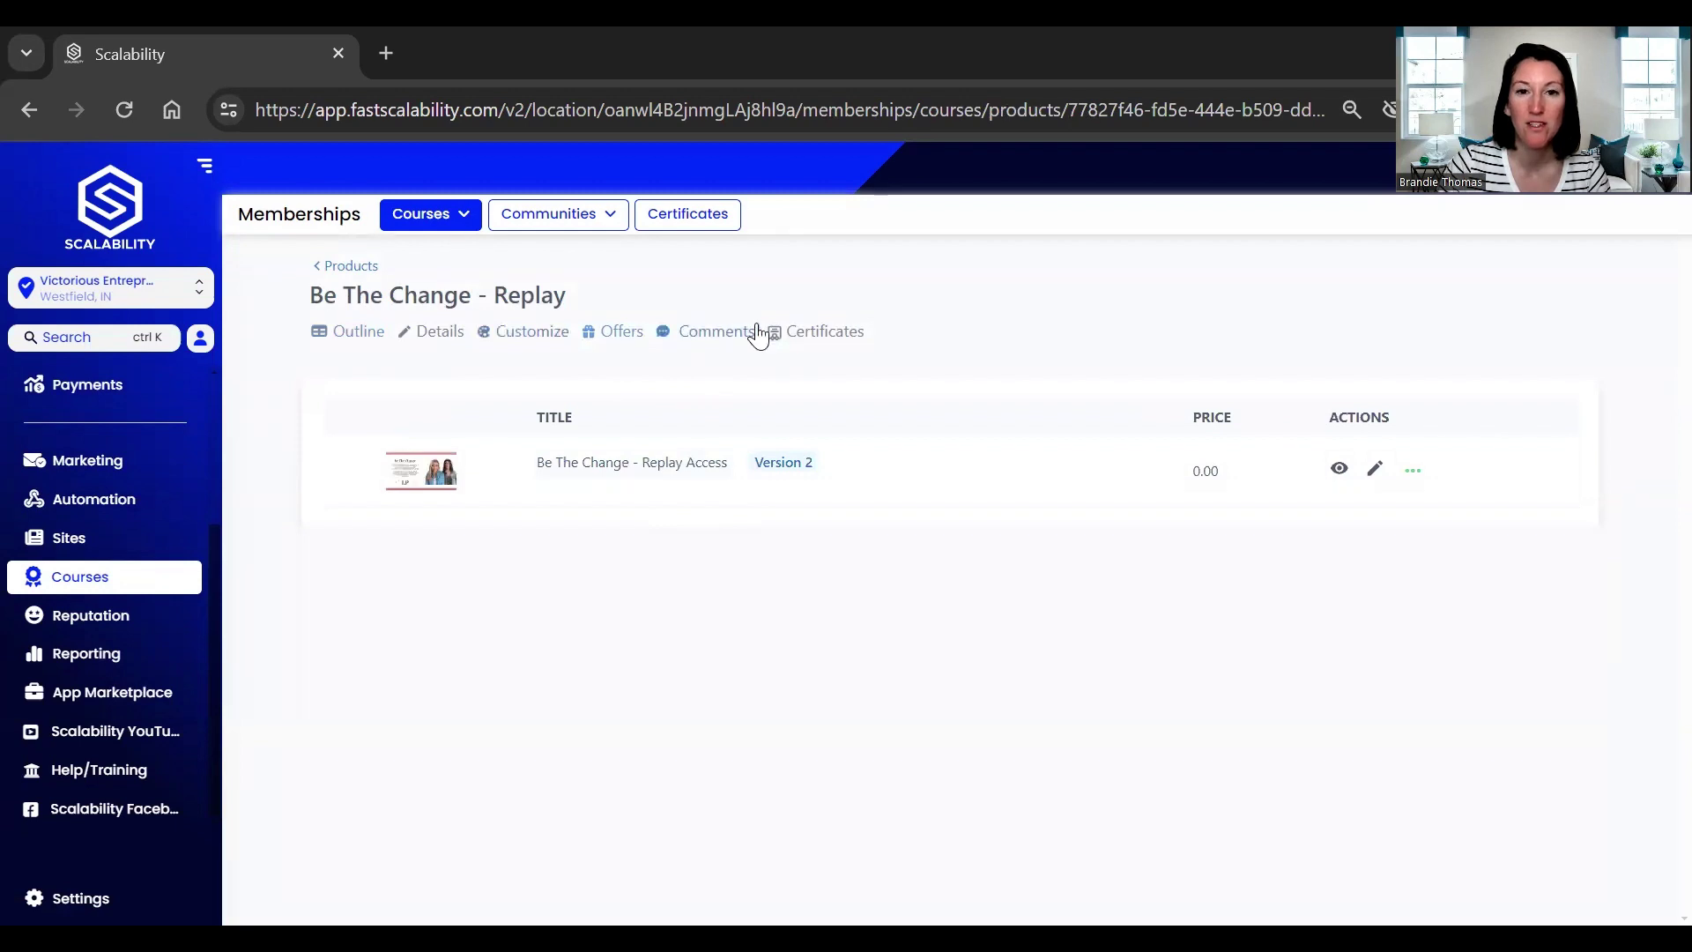
click(826, 342)
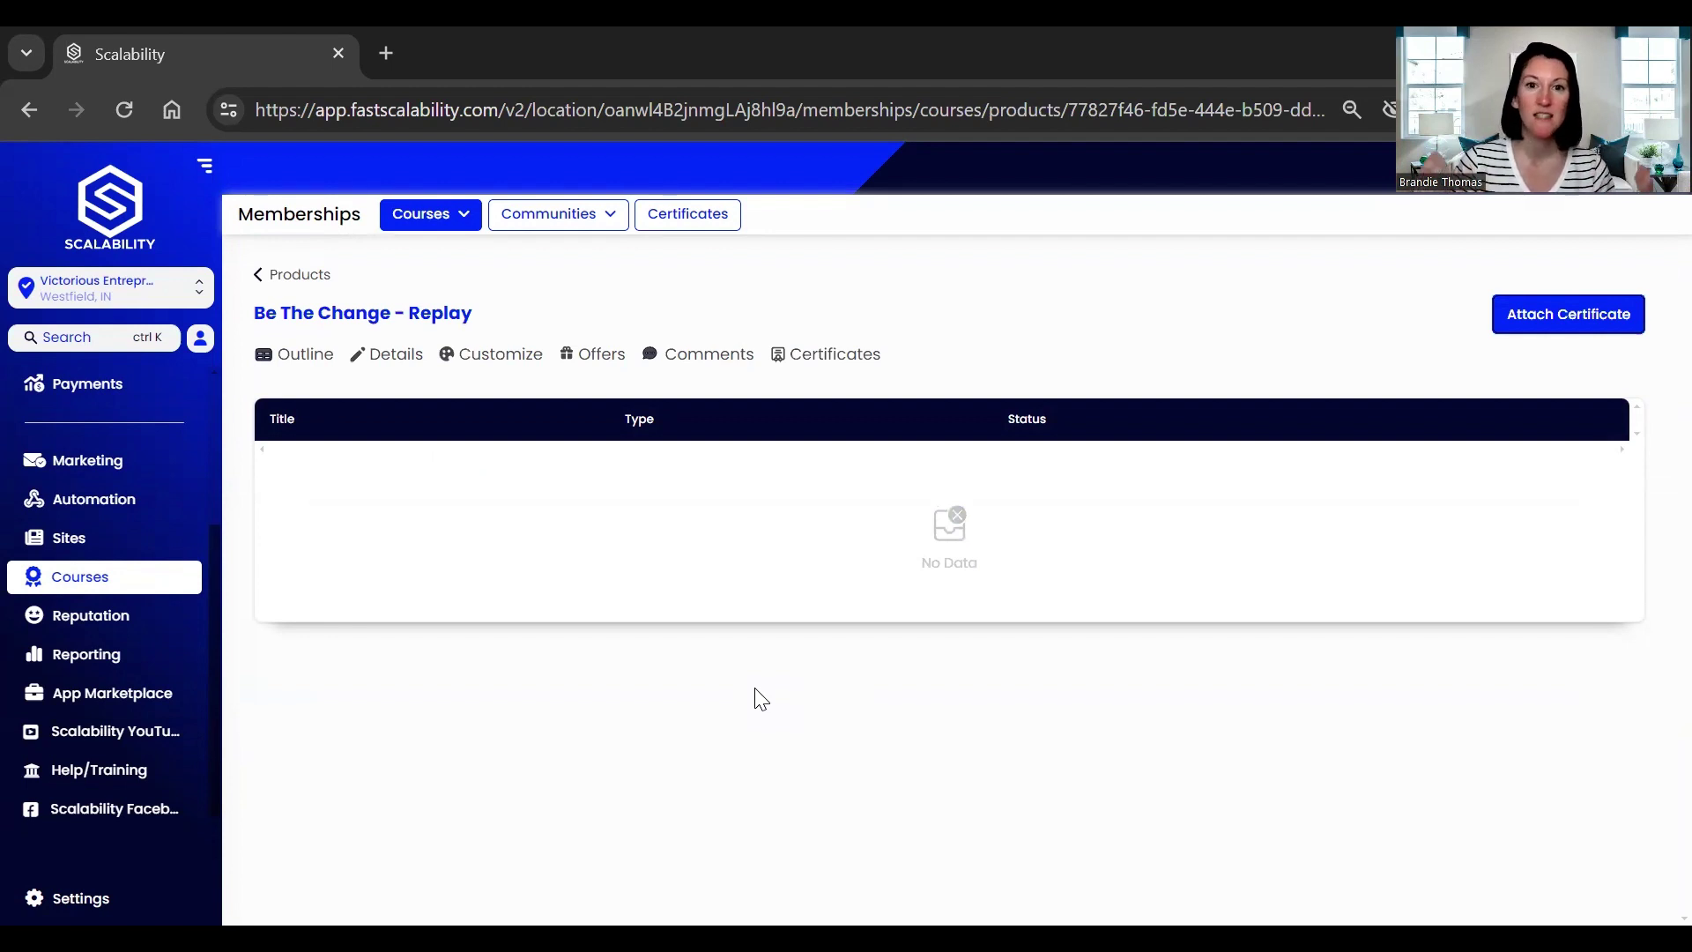
Open the Reporting area and review the Google Ads report from its charts down to the campaign table
click(80, 661)
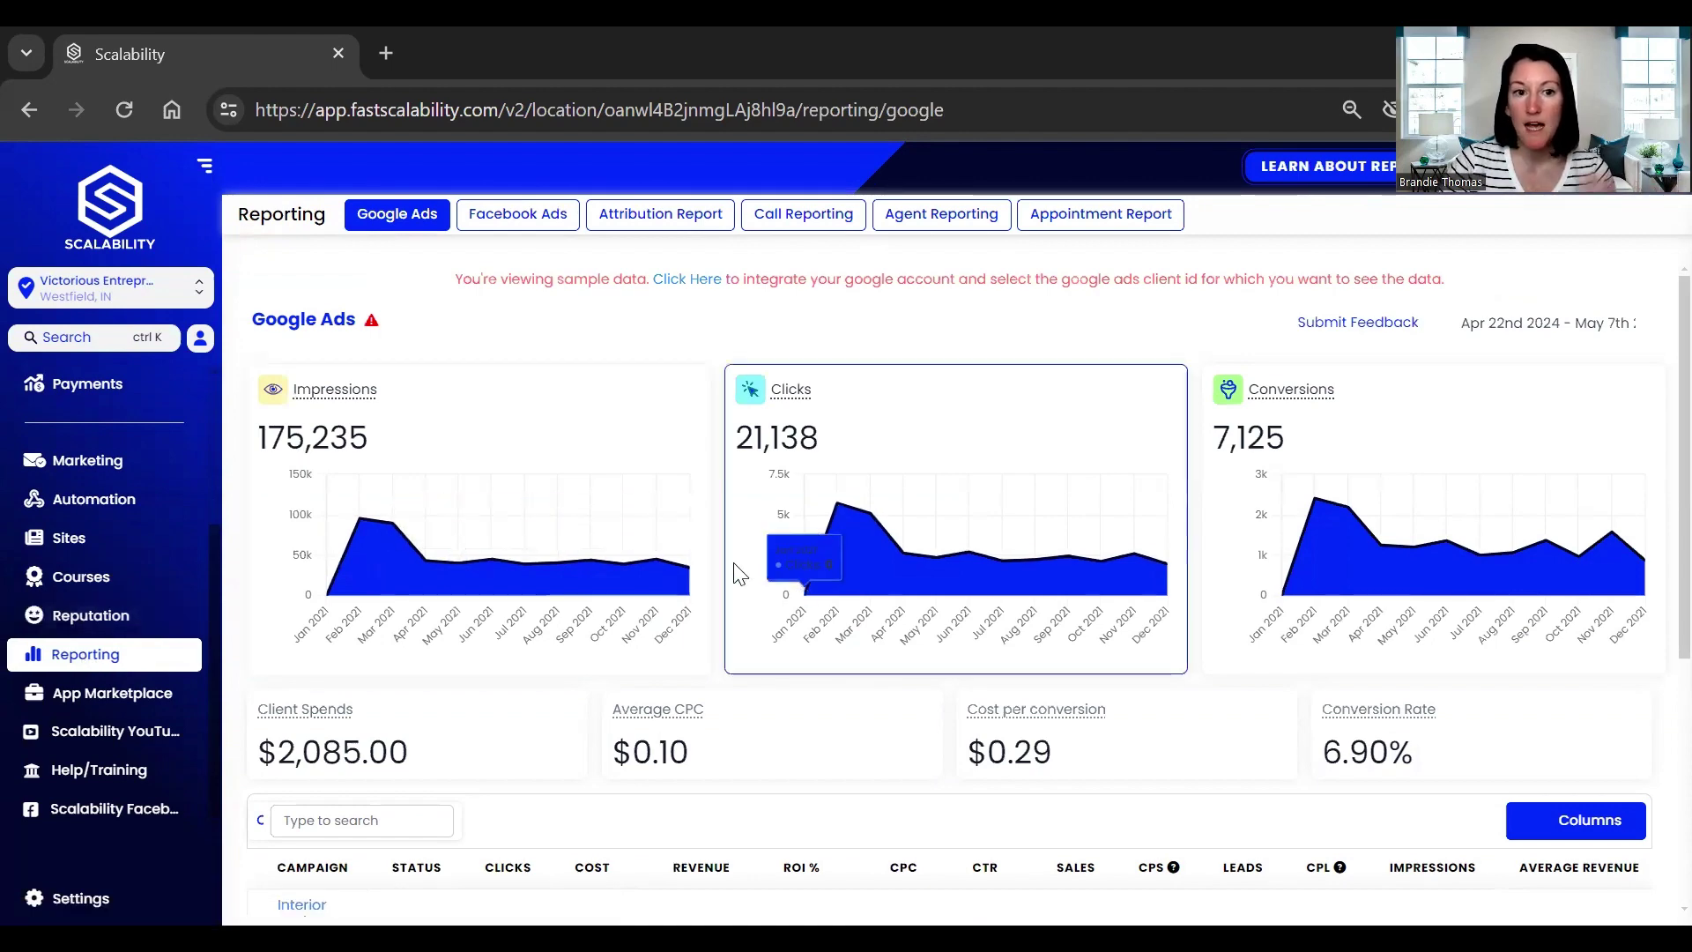
scroll(740, 573, down, 5)
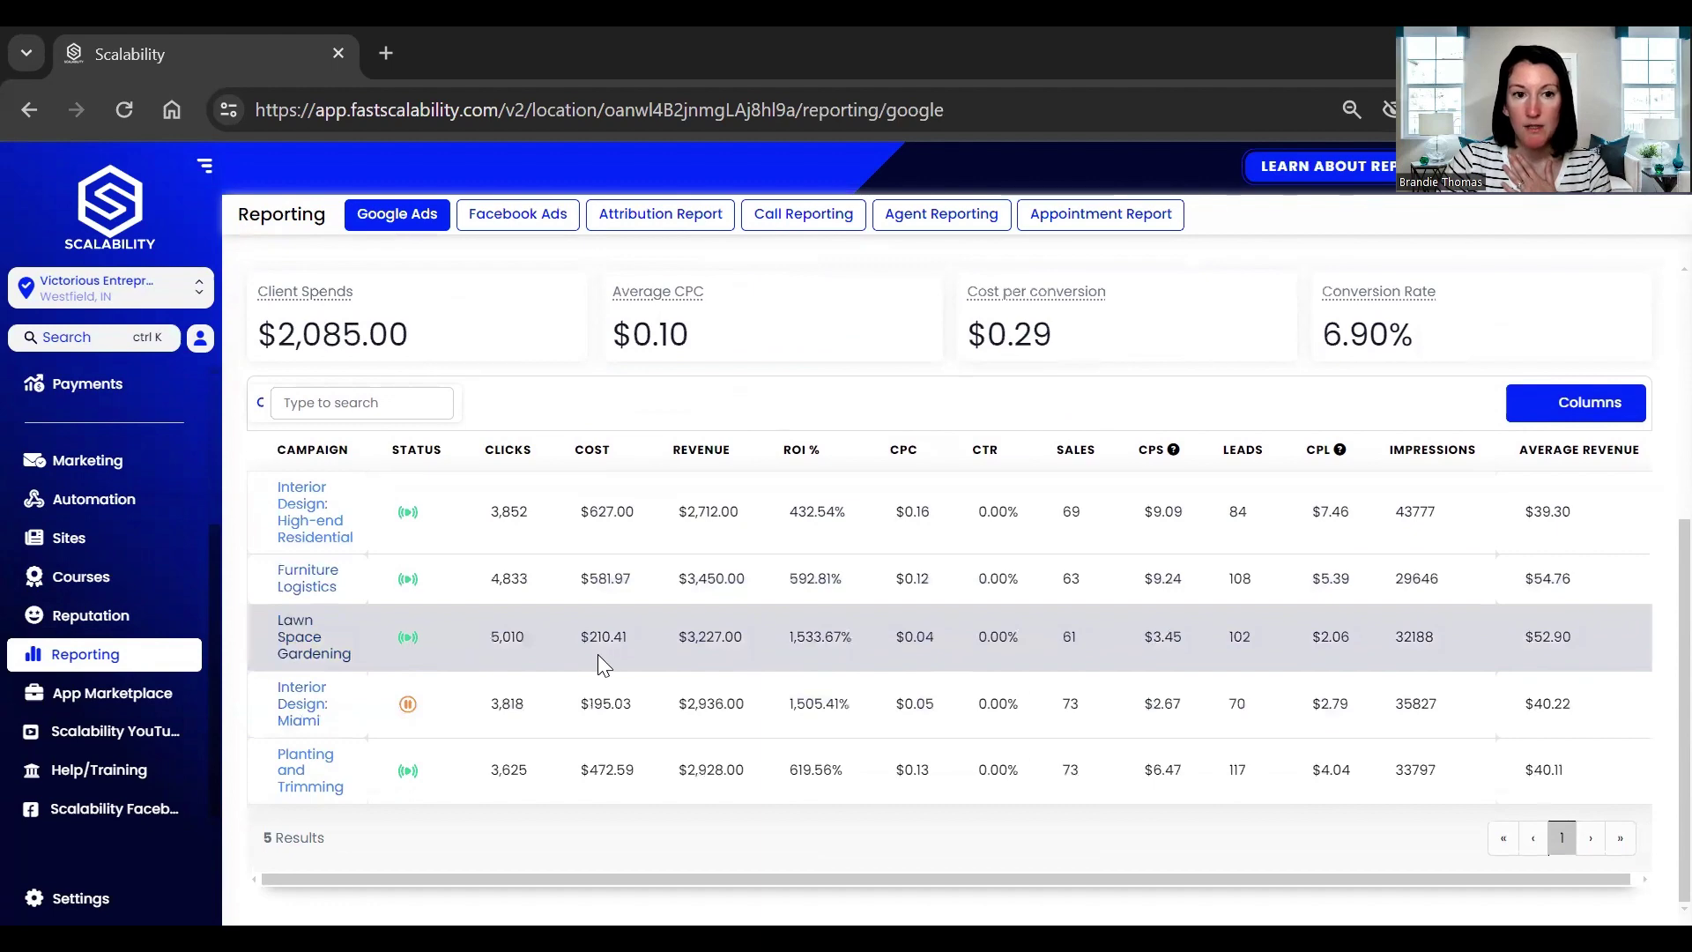
scroll(804, 749, up, 1)
scroll(804, 749, up, 5)
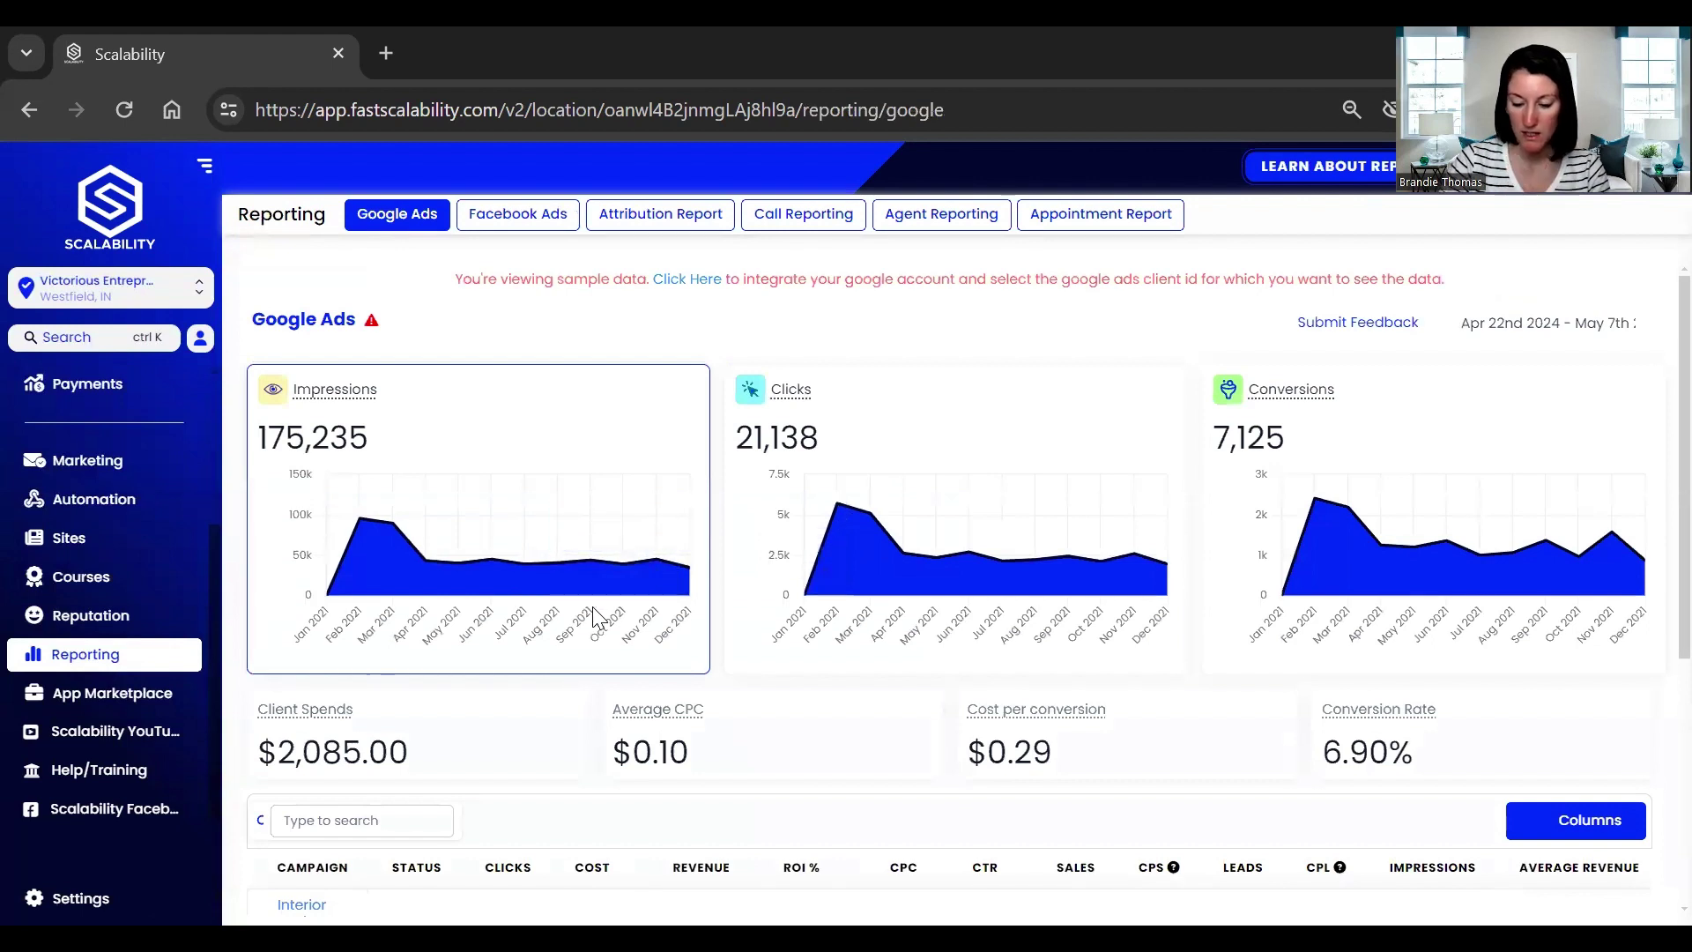
View the App Marketplace and the Reputation overview, and return to the Google Ads report
click(99, 696)
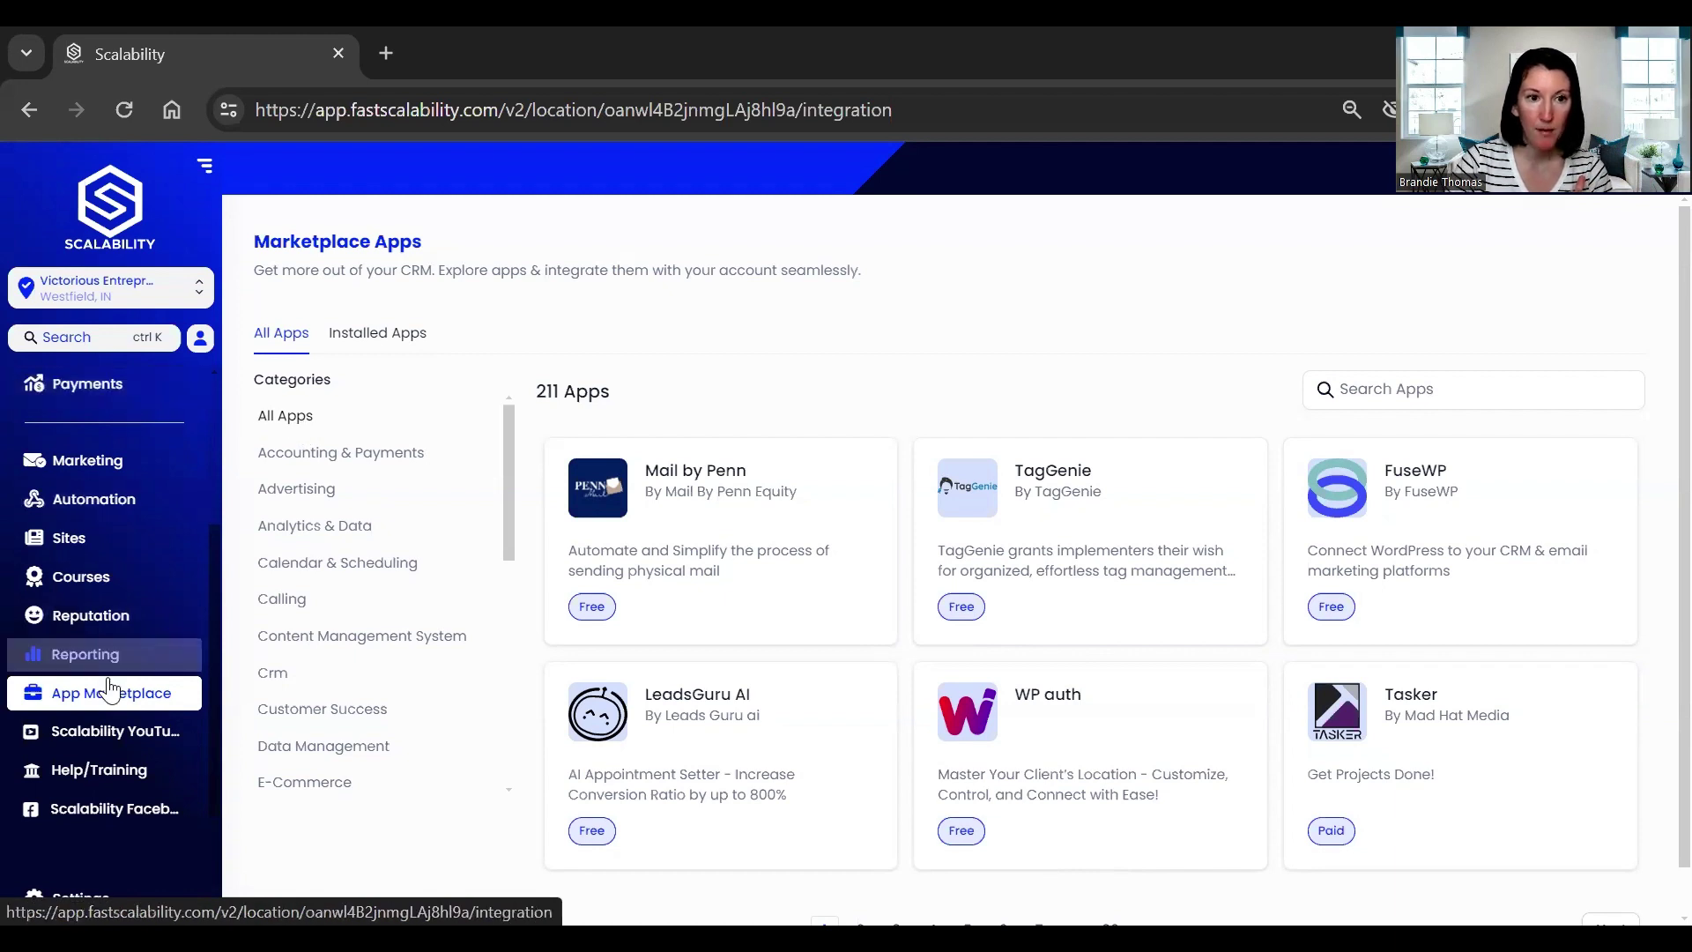
click(90, 628)
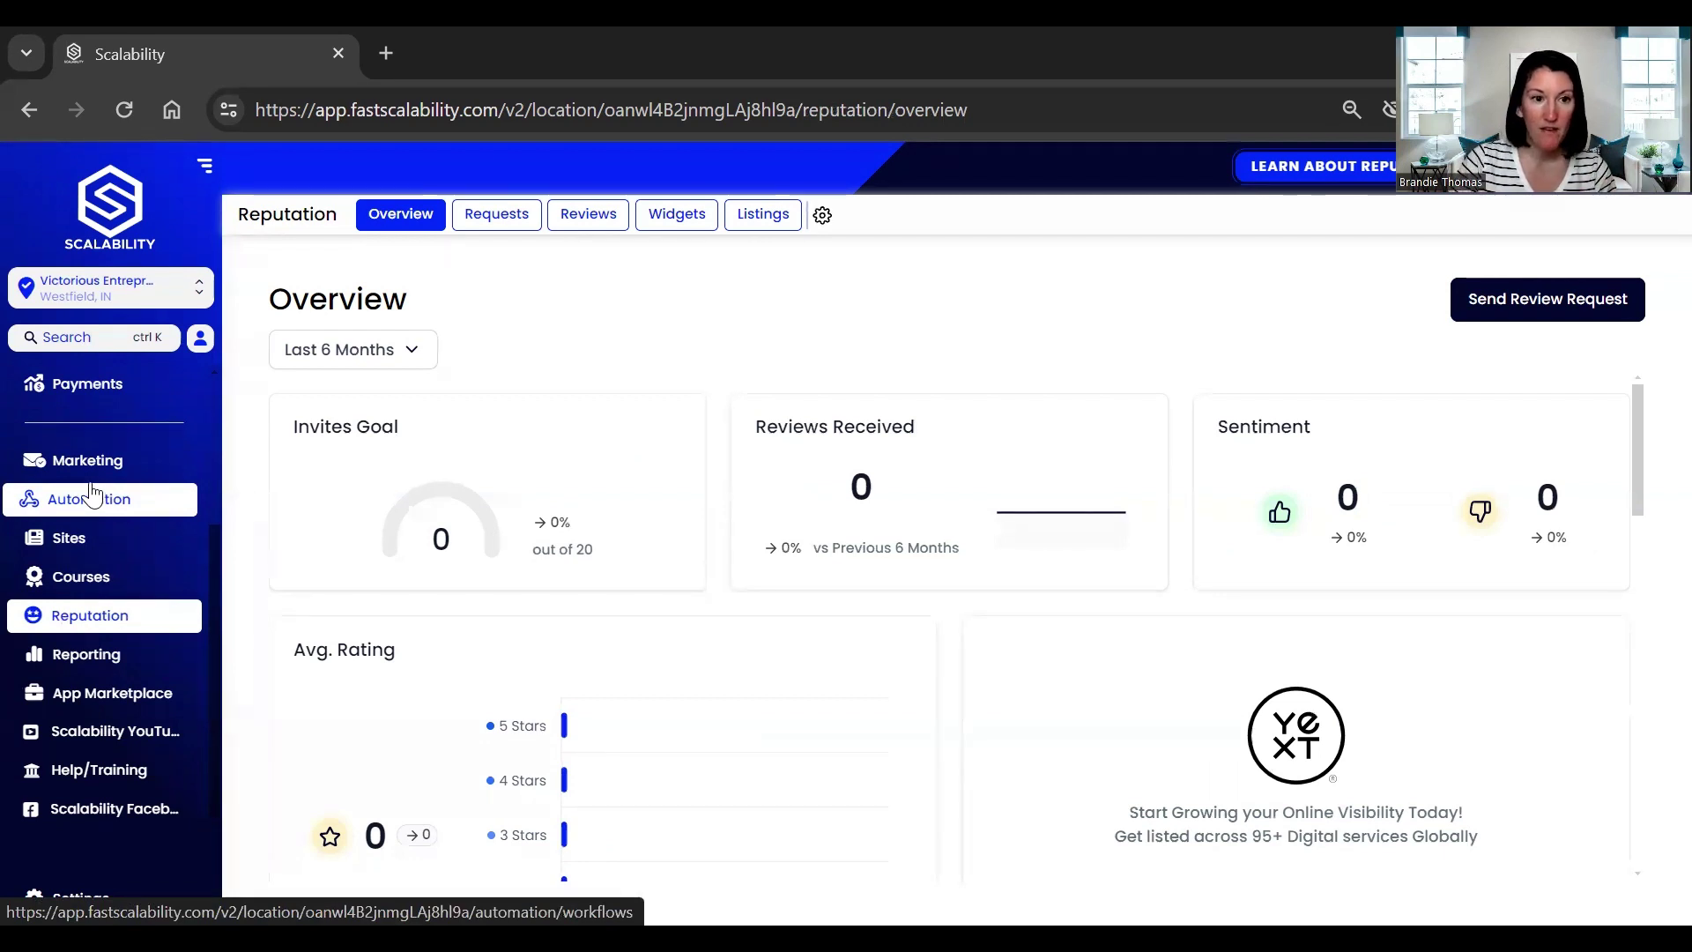
click(68, 654)
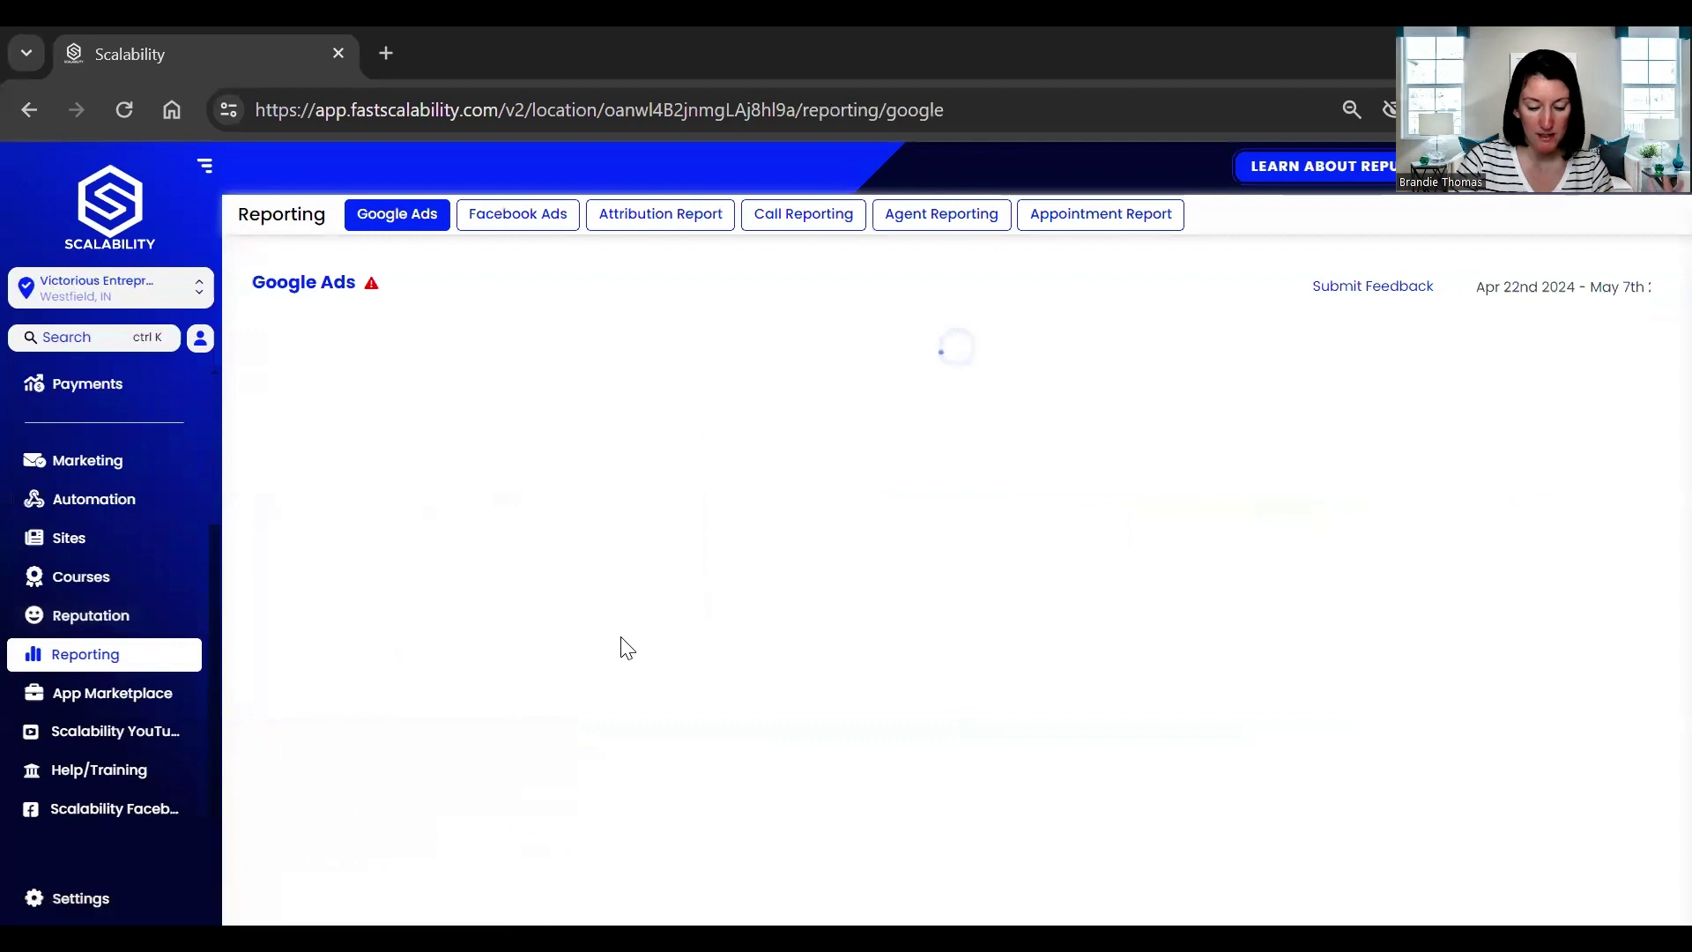